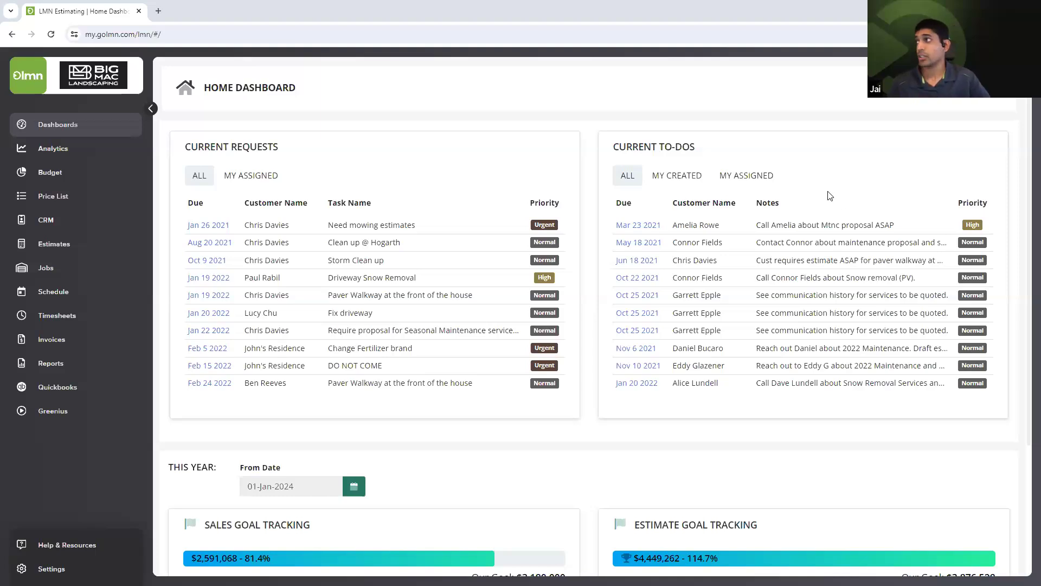
Open the budget list and review the new budget form's style options without creating a budget
{"action": "left_click", "coordinate": [61, 172]}
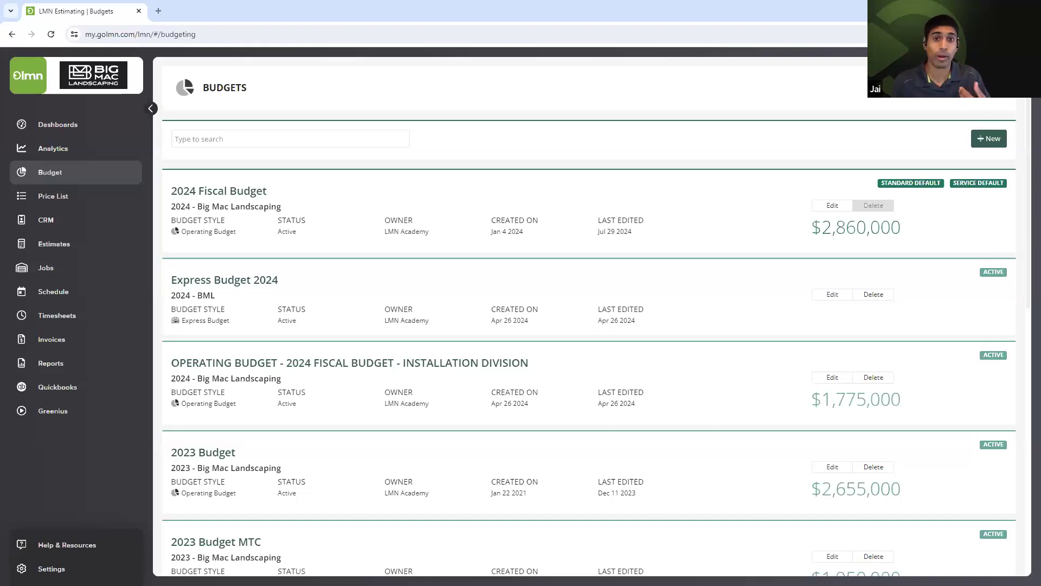
{"action": "left_click", "coordinate": [996, 141]}
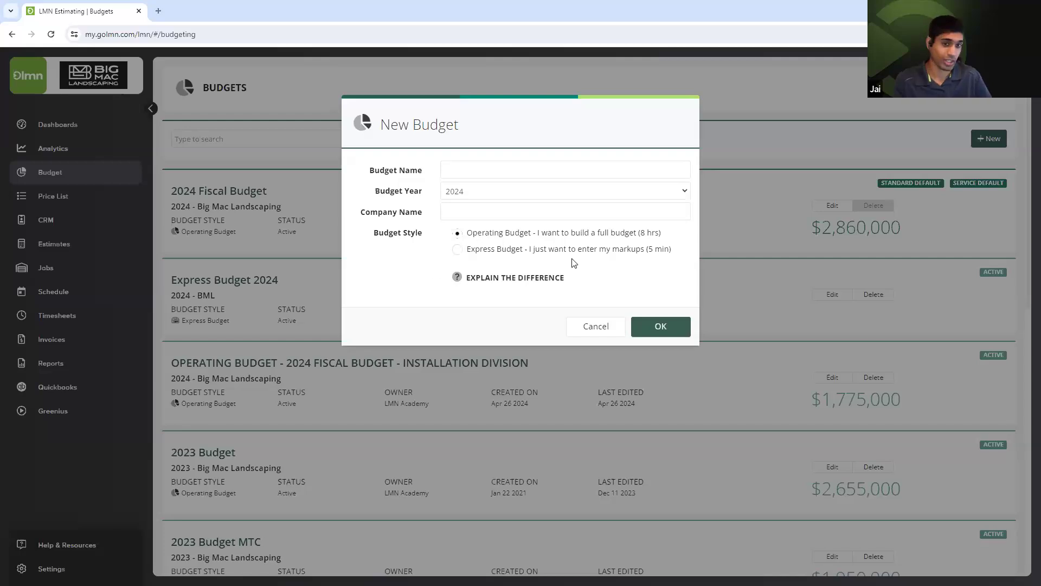
{"action": "left_click", "coordinate": [580, 327]}
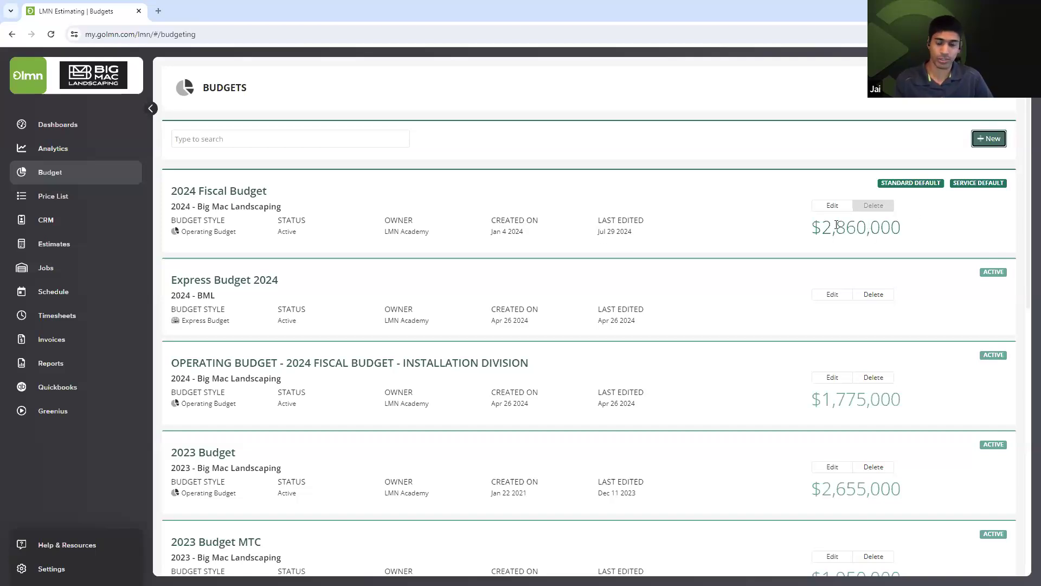
Open the 2024 Fiscal Budget and look at its copy options without making a copy
{"action": "left_click", "coordinate": [238, 193]}
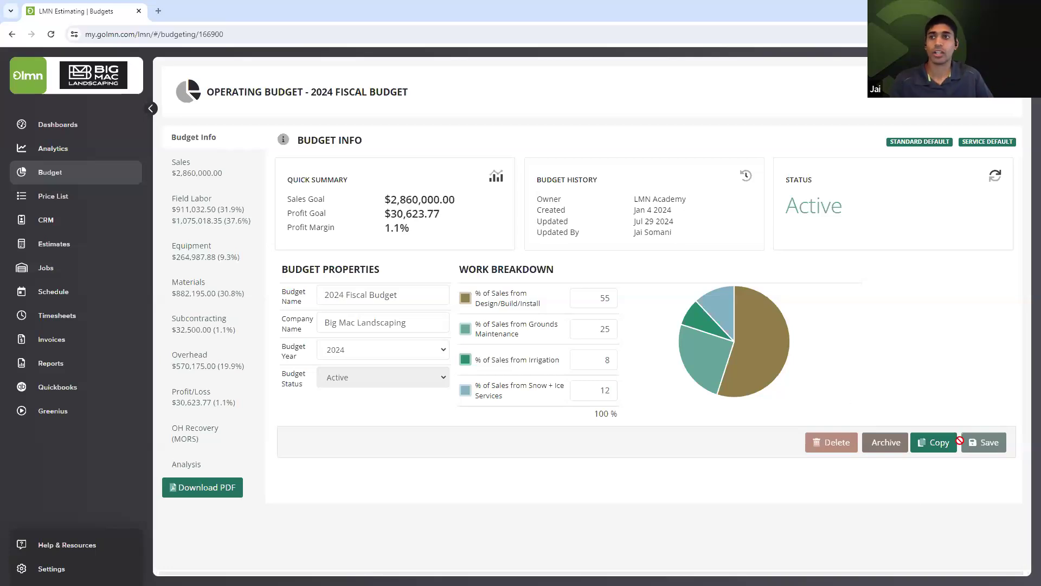
{"action": "left_click", "coordinate": [937, 442]}
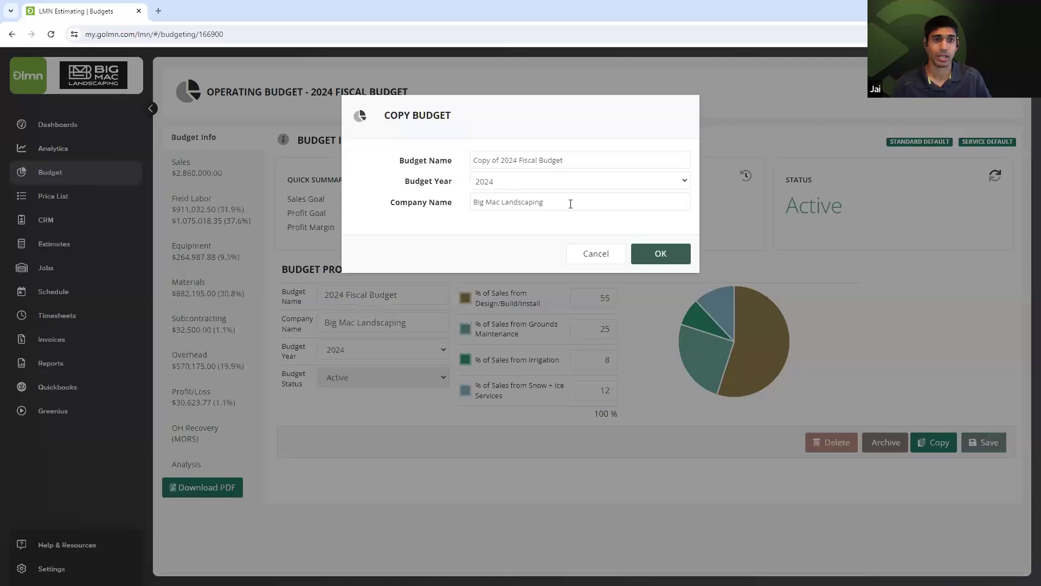
{"action": "left_click", "coordinate": [590, 261]}
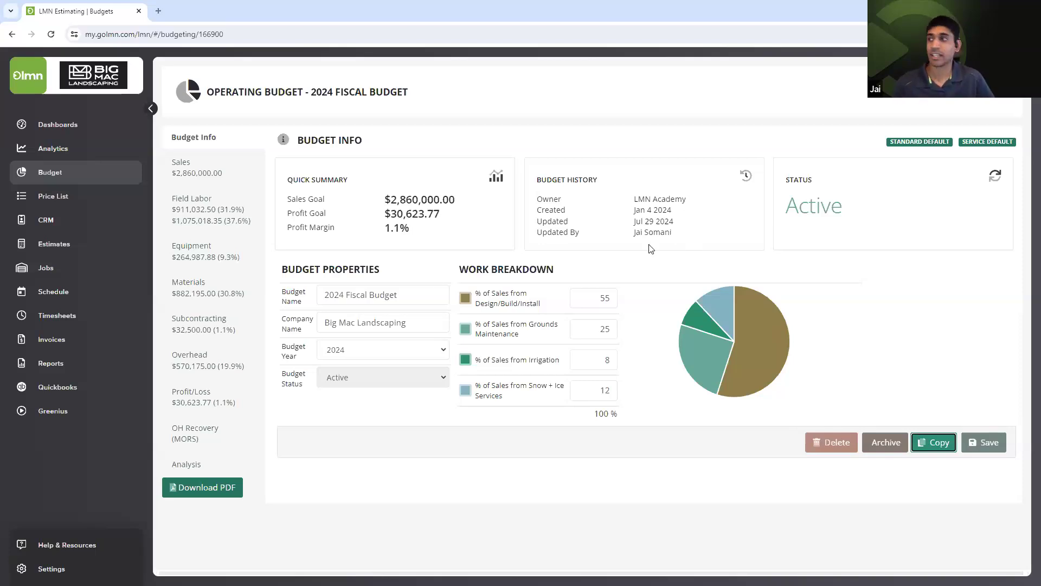
Review the 2024 Fiscal Budget's quick summary, budget history and work breakdown by division
{"action": "left_click_drag", "start_coordinate": [456, 201], "coordinate": [346, 206]}
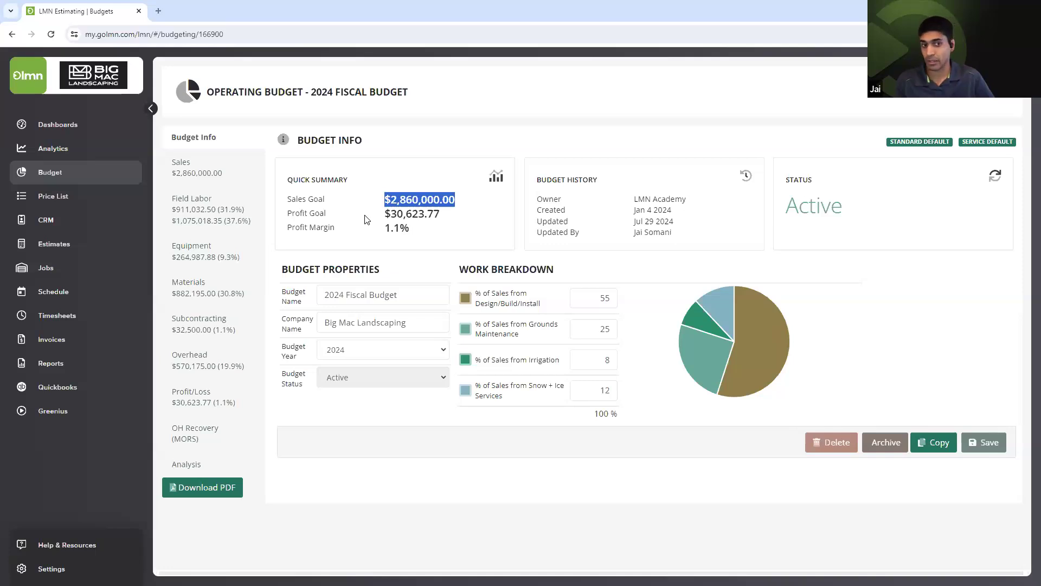
{"action": "left_click_drag", "start_coordinate": [437, 233], "coordinate": [380, 230]}
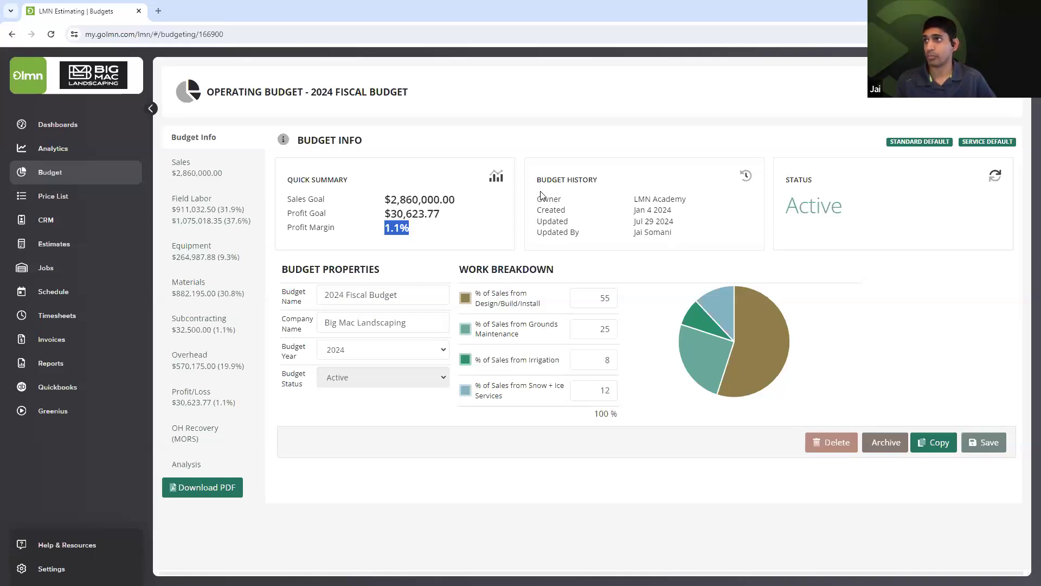
{"action": "left_click_drag", "start_coordinate": [541, 197], "coordinate": [583, 196]}
{"action": "left_click", "coordinate": [590, 214]}
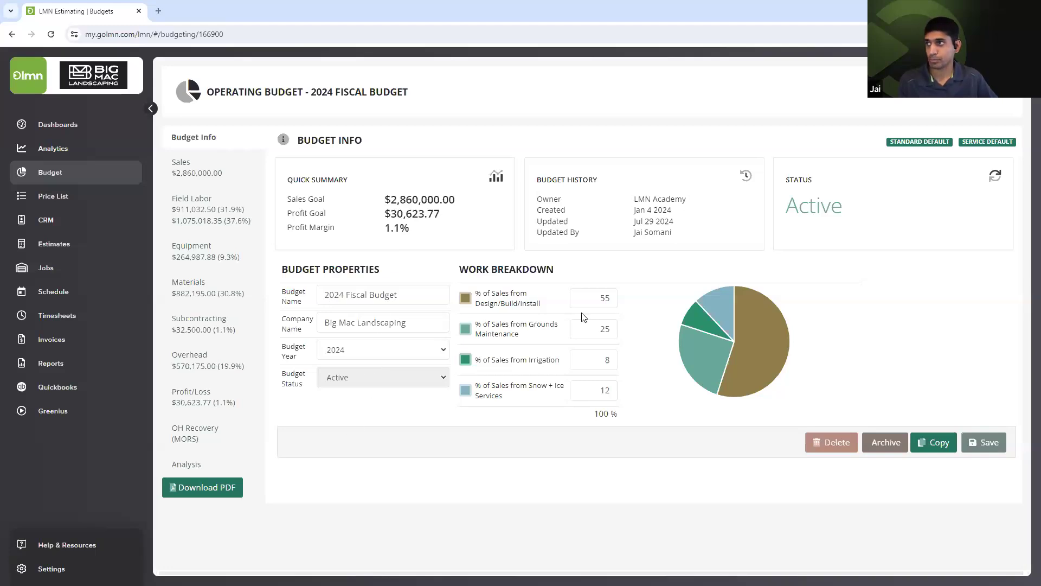
{"action": "left_click_drag", "start_coordinate": [482, 270], "coordinate": [519, 273]}
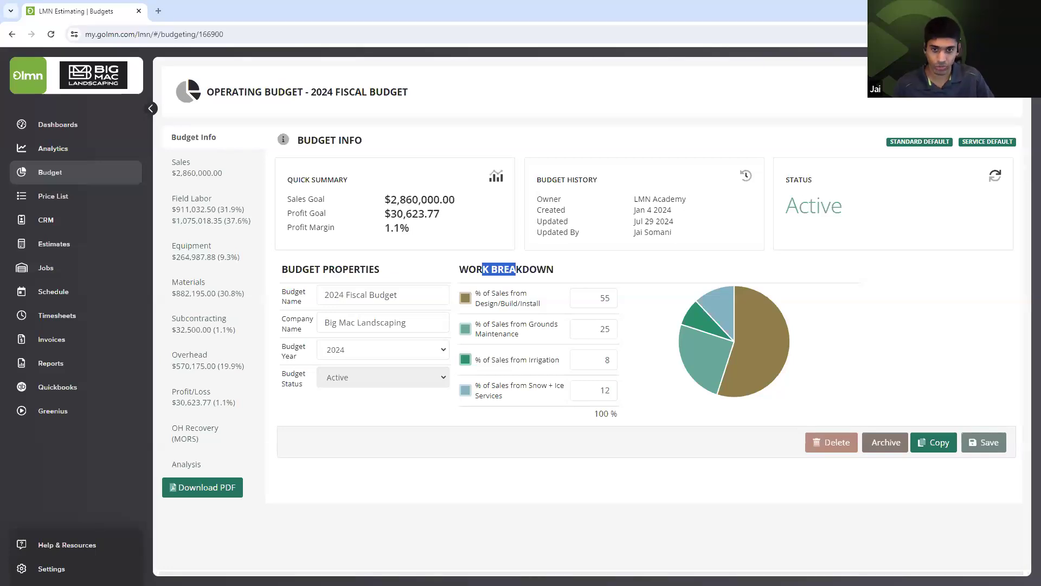
{"action": "left_click", "coordinate": [545, 314]}
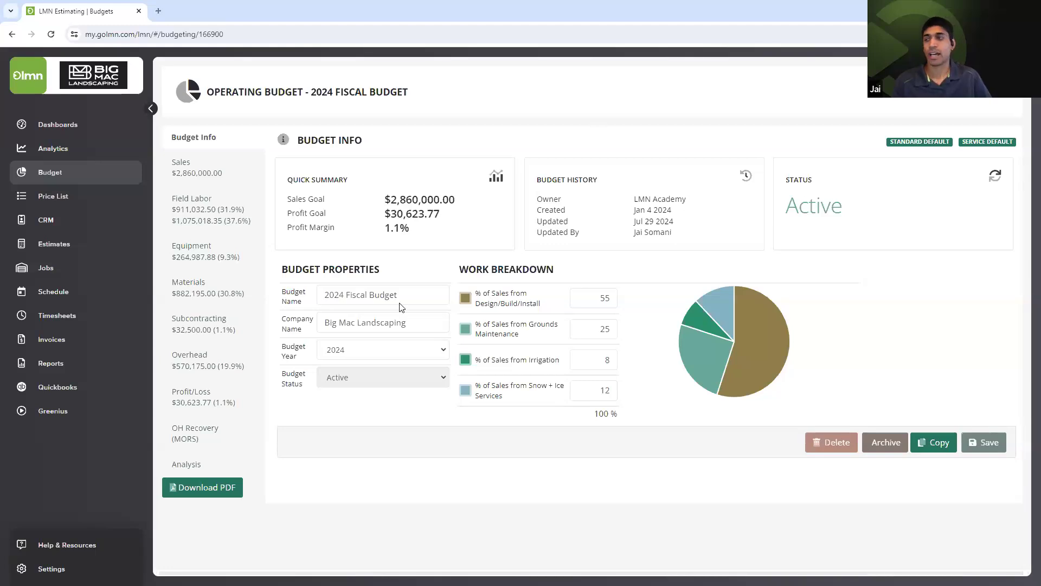
{"action": "mouse_move", "coordinate": [712, 350]}
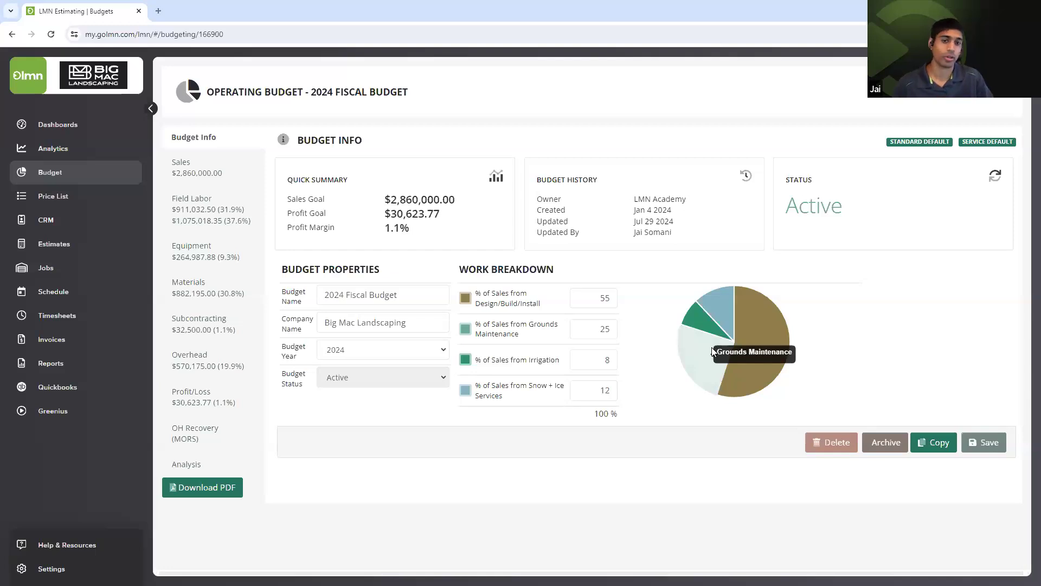
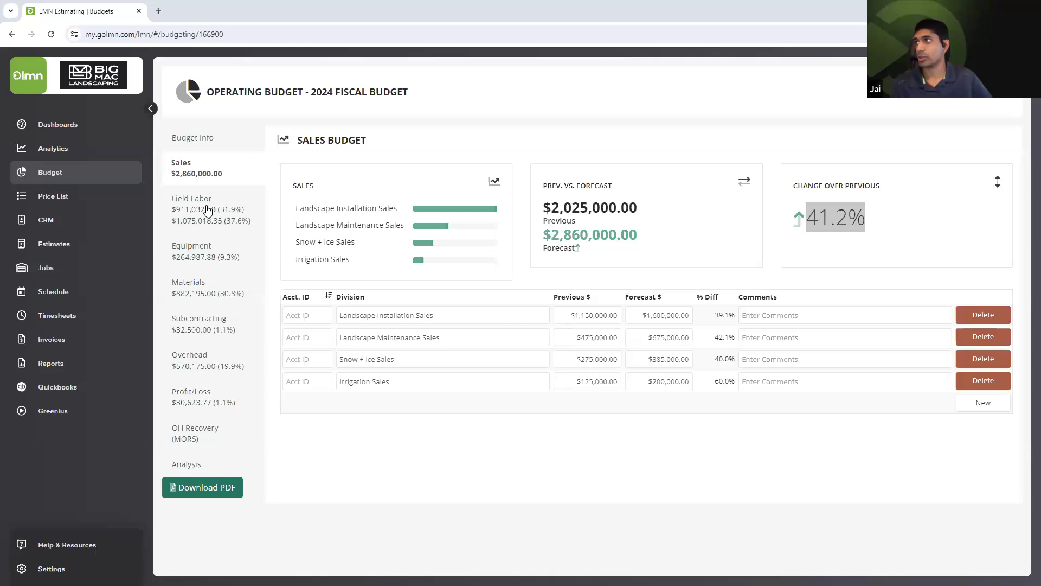
Examine the field labor budget's hourly and salary staff lists and the actions available for Install Crew Lead
{"action": "left_click", "coordinate": [208, 210]}
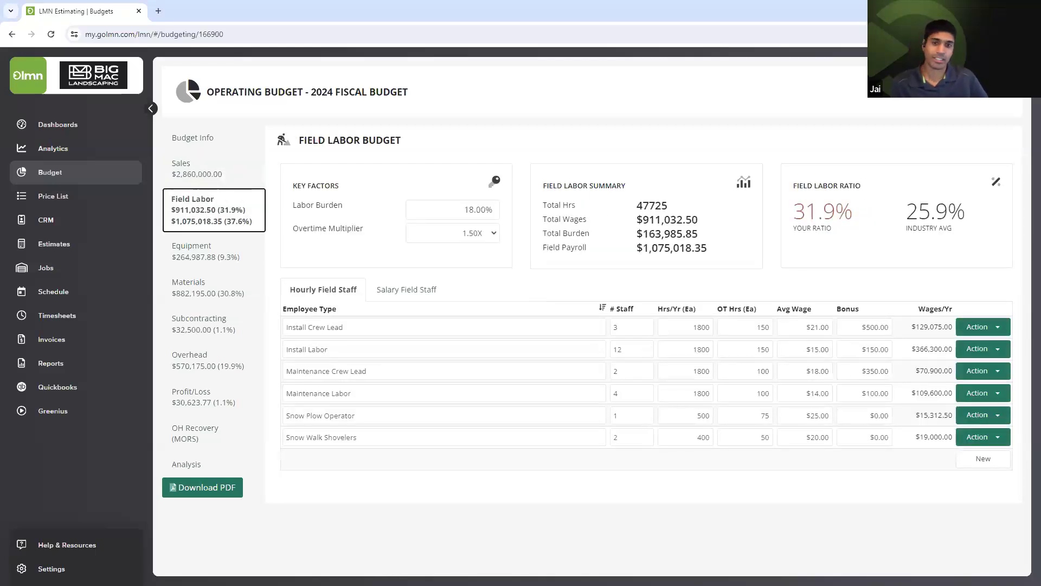
{"action": "left_click", "coordinate": [370, 291]}
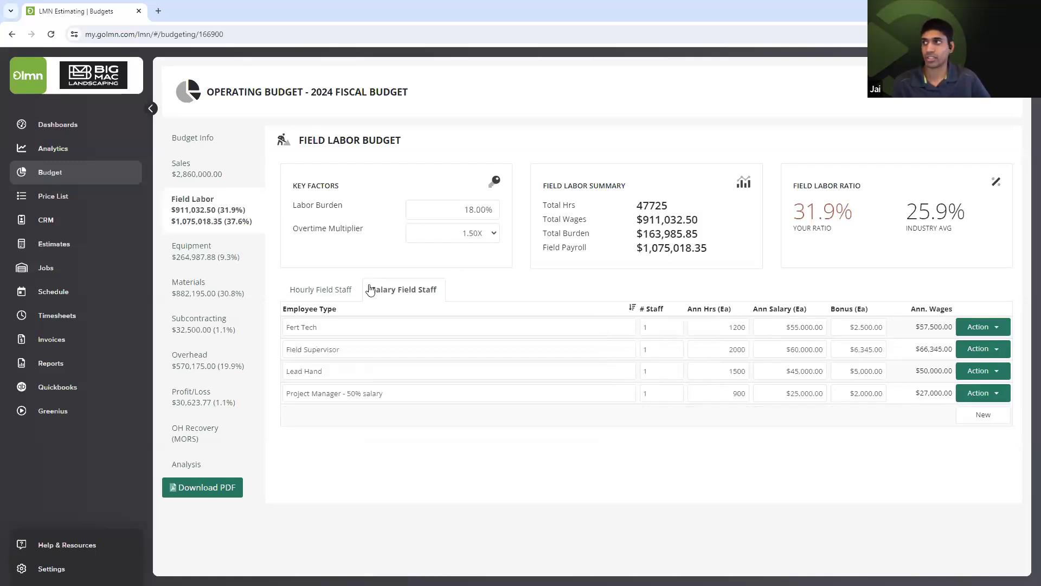
{"action": "left_click", "coordinate": [337, 292]}
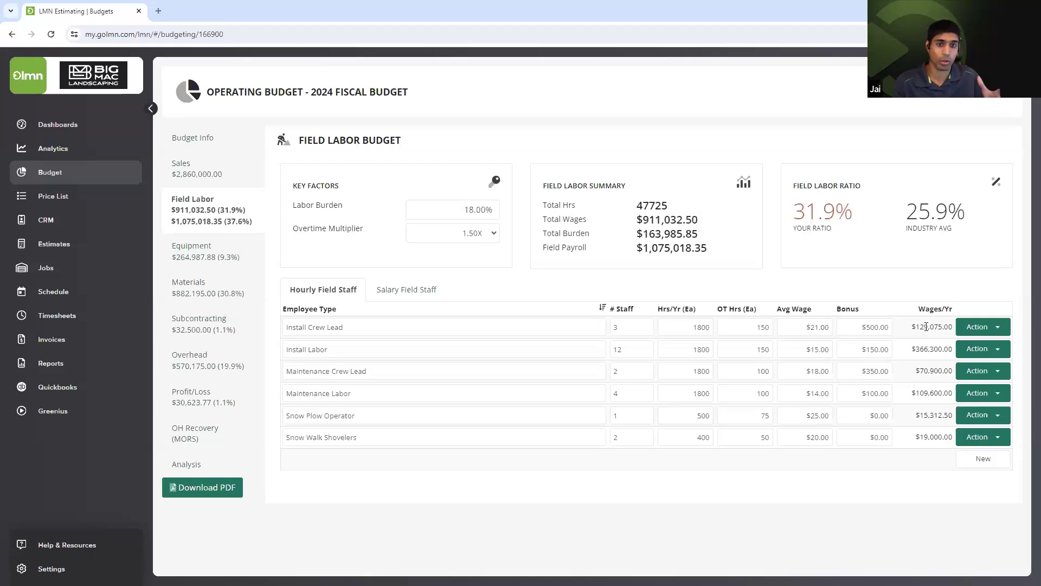
{"action": "left_click", "coordinate": [996, 329]}
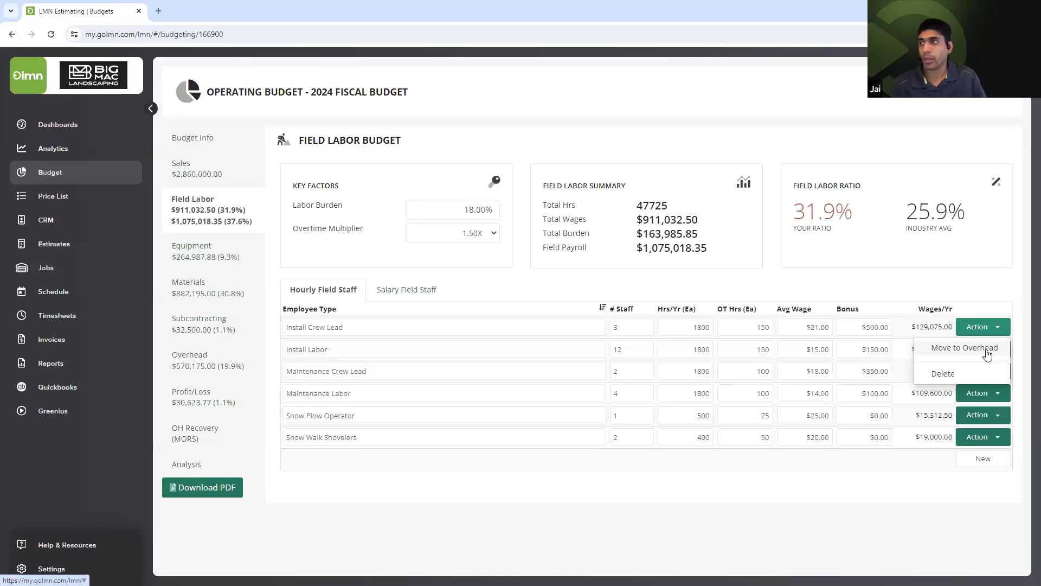
Examine the salaried field staff list, particularly the Project Manager entry's salary split
{"action": "left_click", "coordinate": [411, 289]}
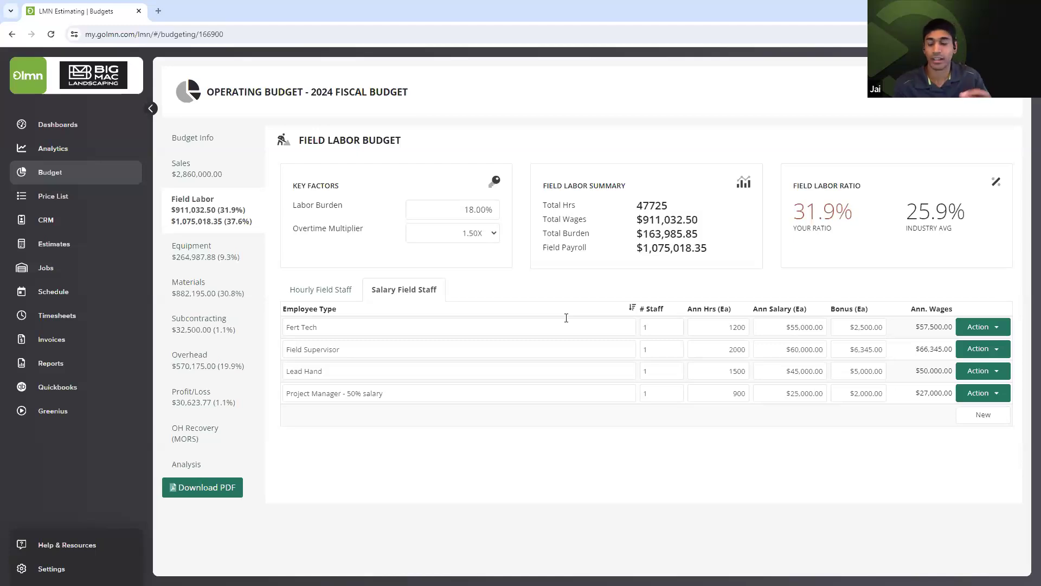
{"action": "left_click_drag", "start_coordinate": [346, 394], "coordinate": [392, 394]}
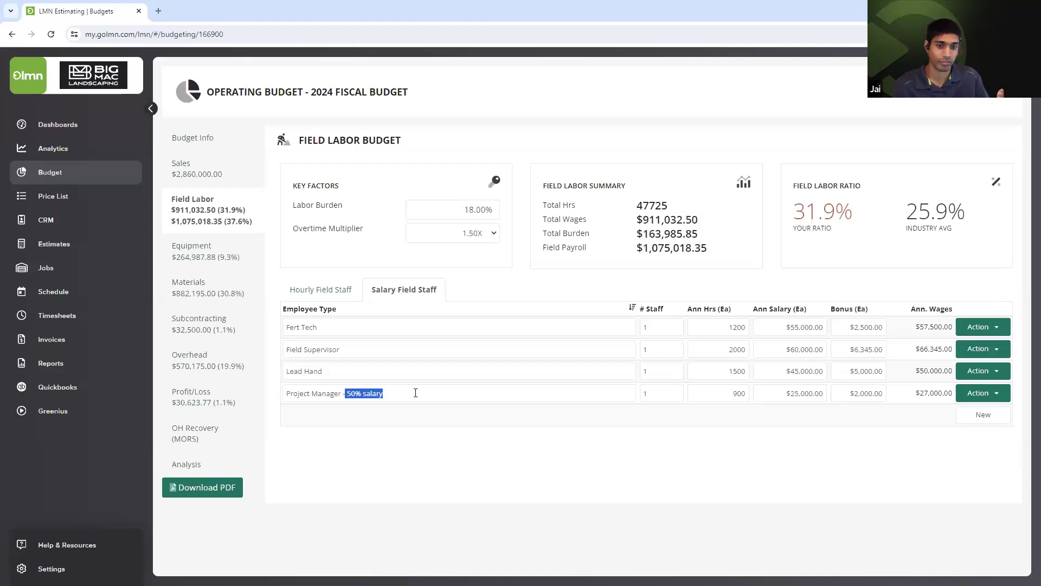
{"action": "left_click_drag", "start_coordinate": [299, 328], "coordinate": [356, 394]}
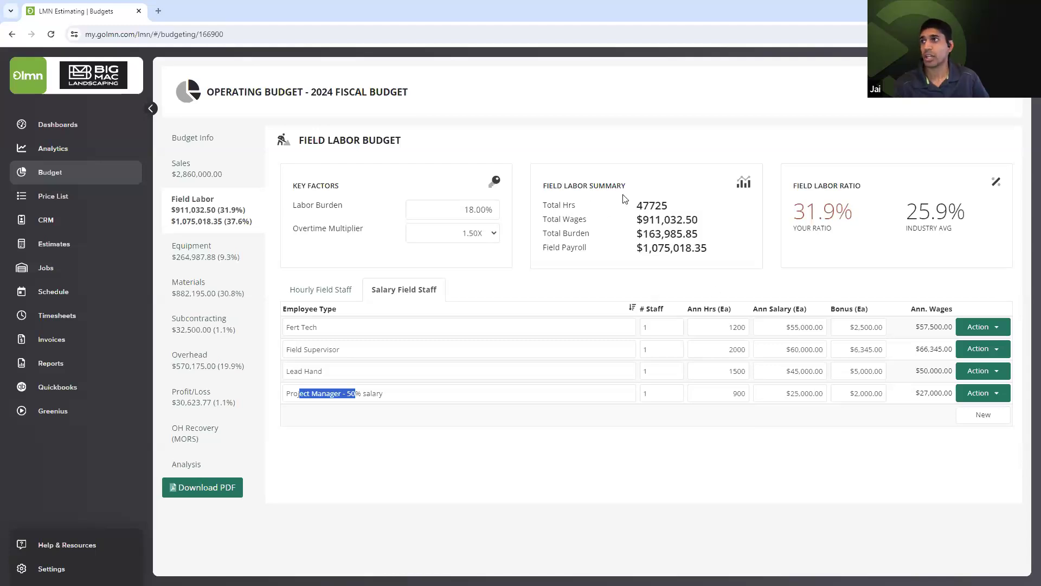
Review the field labor summary's total hours and wages, the labor burden and the field labor ratio
{"action": "left_click_drag", "start_coordinate": [623, 196], "coordinate": [548, 186]}
{"action": "left_click_drag", "start_coordinate": [669, 208], "coordinate": [680, 210]}
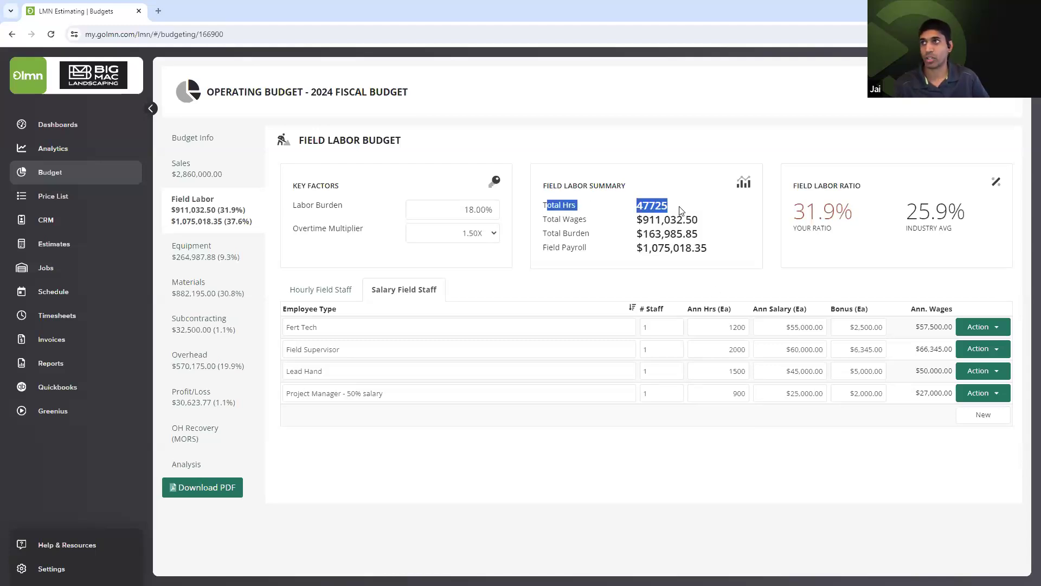
{"action": "left_click_drag", "start_coordinate": [570, 219], "coordinate": [692, 215]}
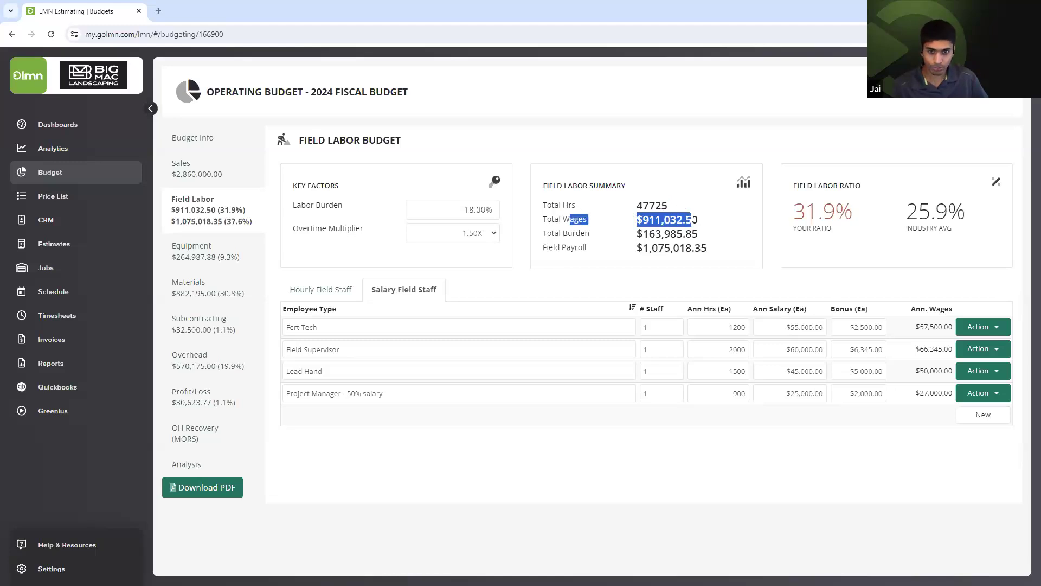
{"action": "left_click", "coordinate": [642, 272]}
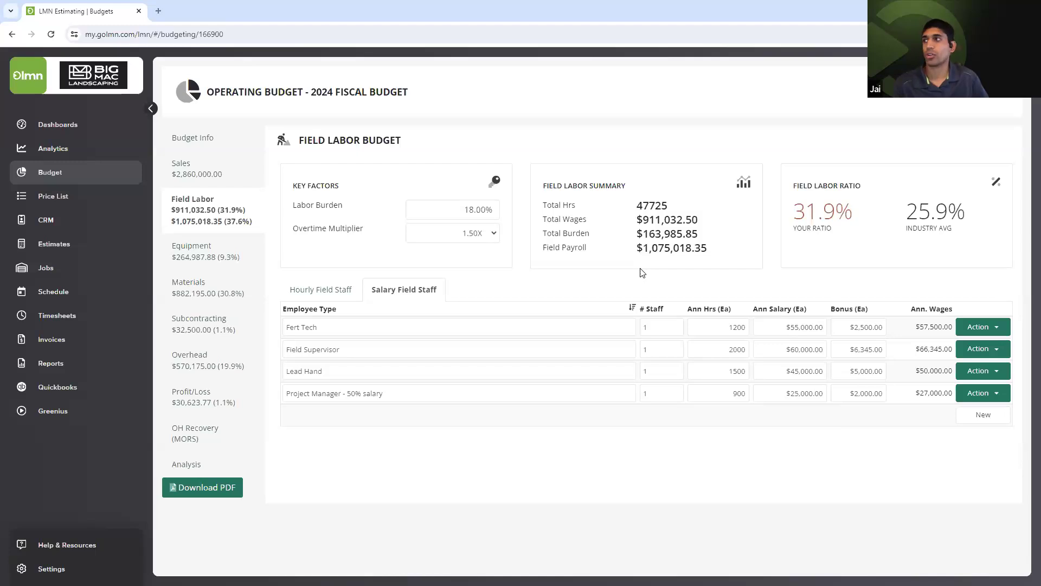
{"action": "left_click_drag", "start_coordinate": [288, 211], "coordinate": [359, 211]}
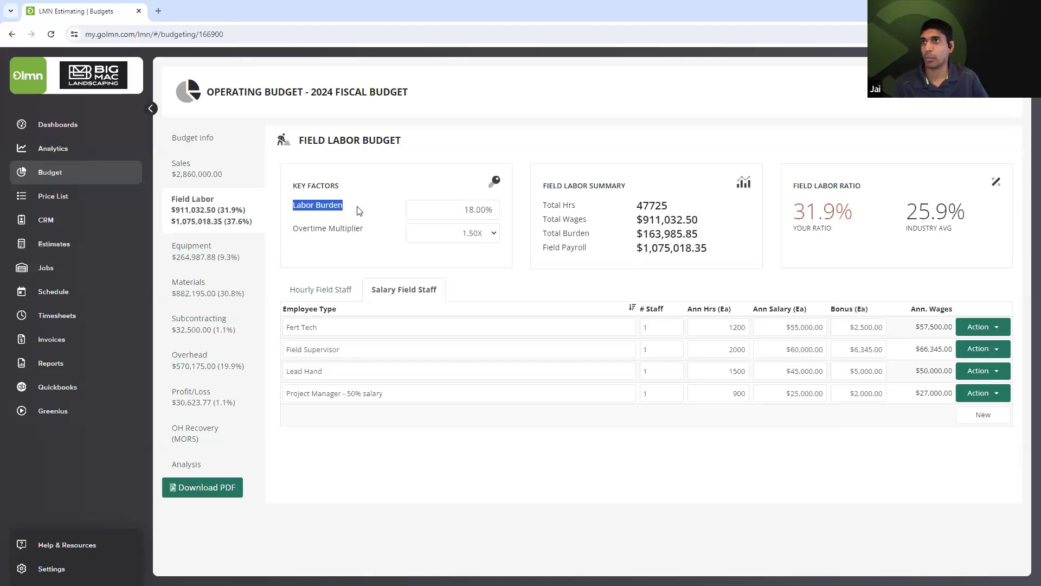
{"action": "left_click_drag", "start_coordinate": [875, 189], "coordinate": [857, 186]}
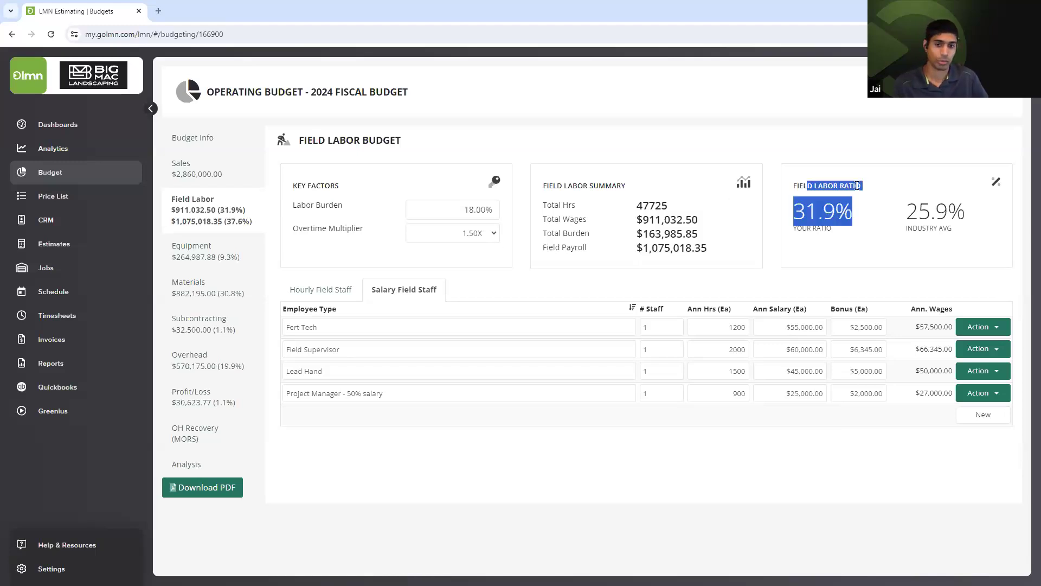
{"action": "left_click", "coordinate": [856, 185]}
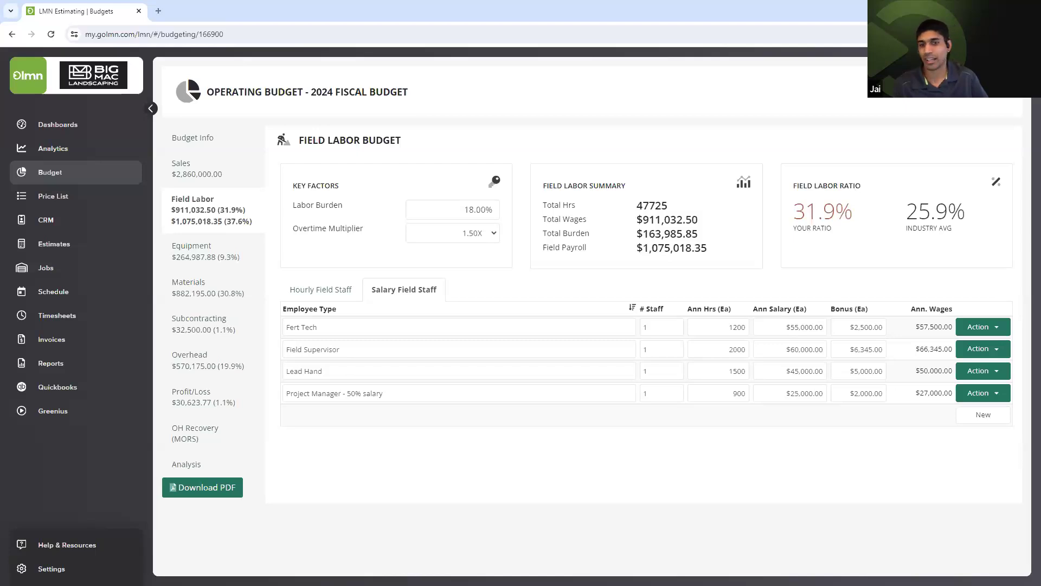
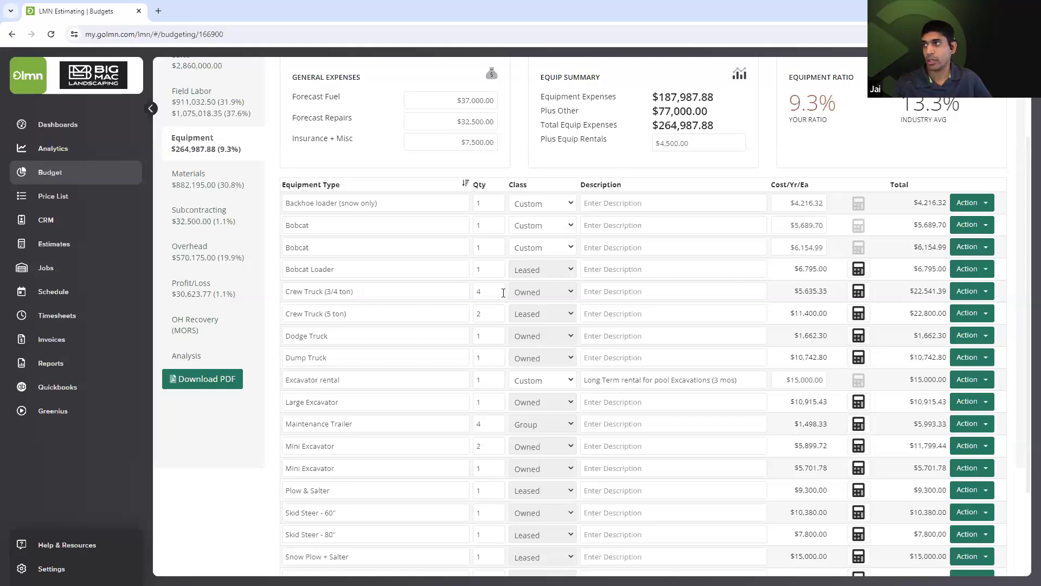
Open the owned equipment calculator for Crew Truck (3/4 ton) and review its monthly and annual ROI
{"action": "double_click", "coordinate": [480, 293]}
{"action": "left_click_drag", "start_coordinate": [478, 293], "coordinate": [527, 294]}
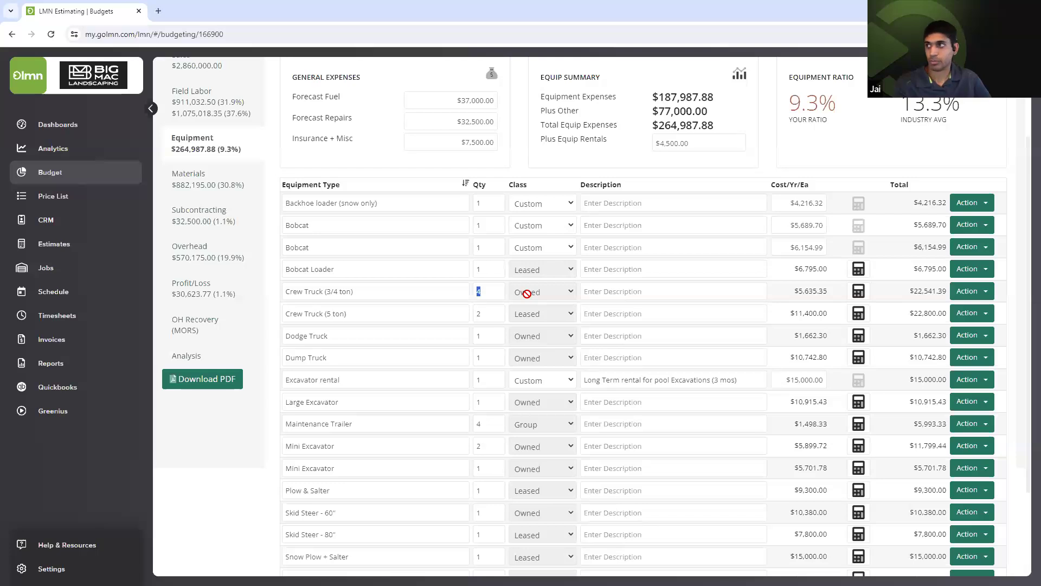
{"action": "left_click_drag", "start_coordinate": [527, 293], "coordinate": [686, 293]}
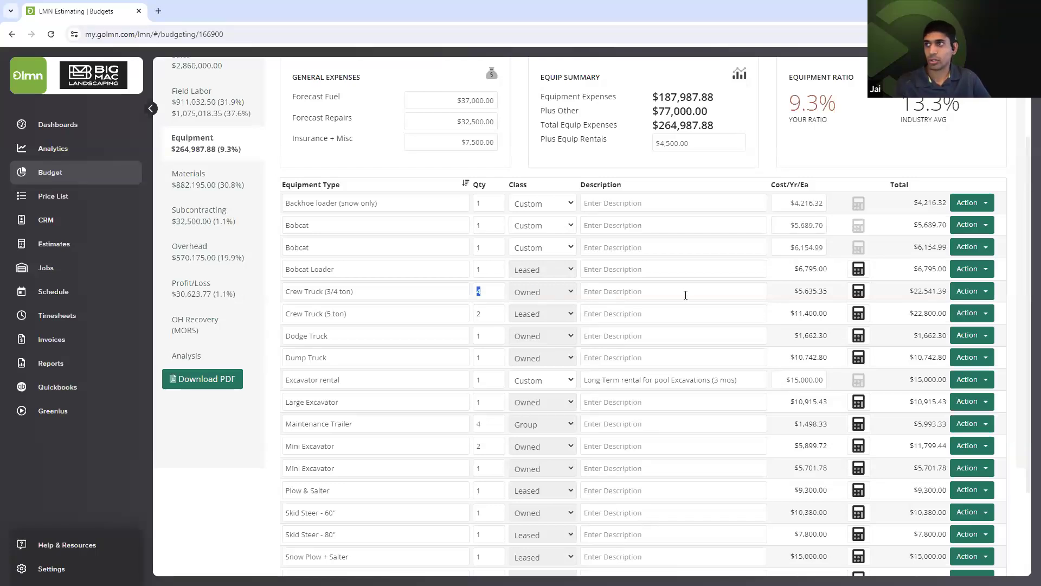
{"action": "left_click", "coordinate": [857, 293]}
{"action": "scroll", "coordinate": [751, 350], "scroll_direction": "down", "scroll_amount": 1}
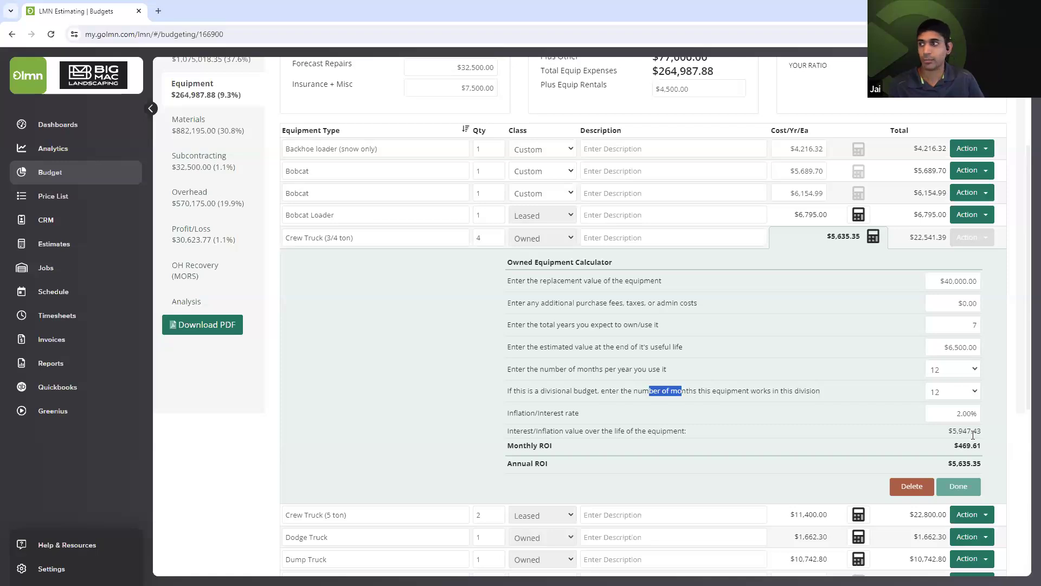
{"action": "left_click_drag", "start_coordinate": [507, 446], "coordinate": [545, 465]}
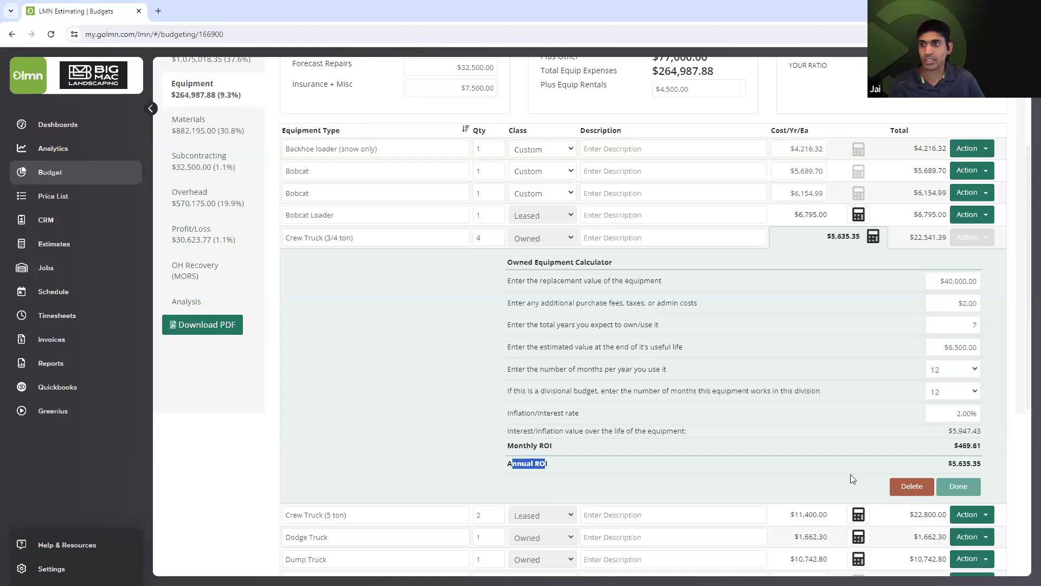
{"action": "left_click_drag", "start_coordinate": [983, 465], "coordinate": [954, 465]}
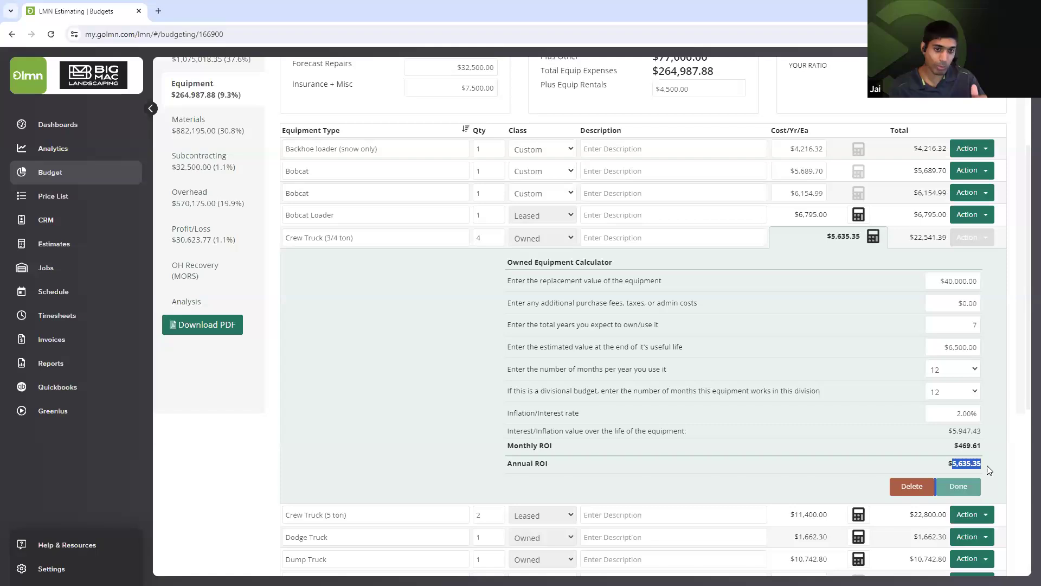
Set the Crew Truck (3/4 ton) quantity to 4, check its total cost and close its calculator
{"action": "double_click", "coordinate": [478, 238]}
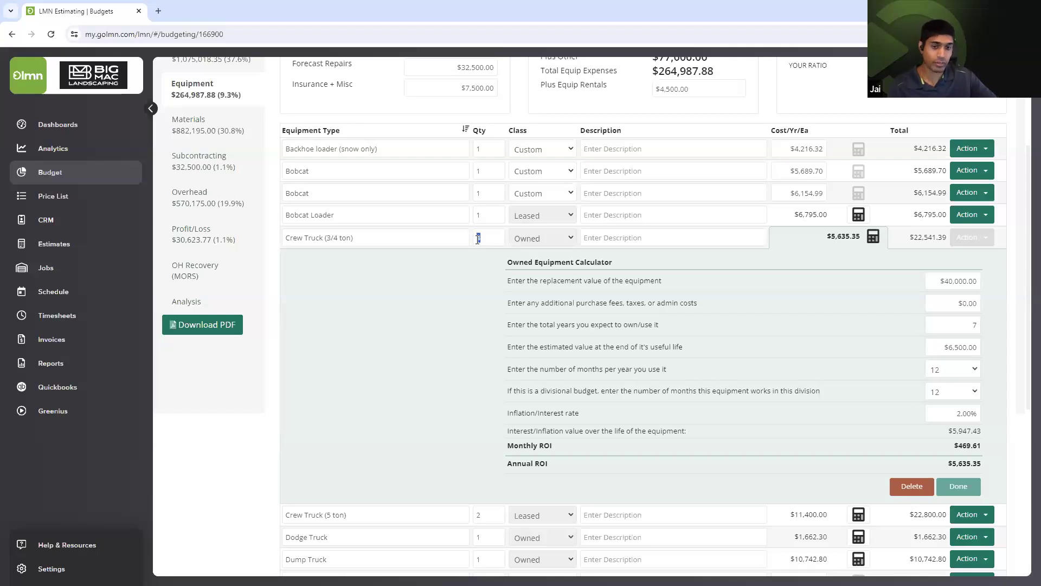
{"action": "type", "text": "4"}
{"action": "left_click_drag", "start_coordinate": [911, 238], "coordinate": [945, 239]}
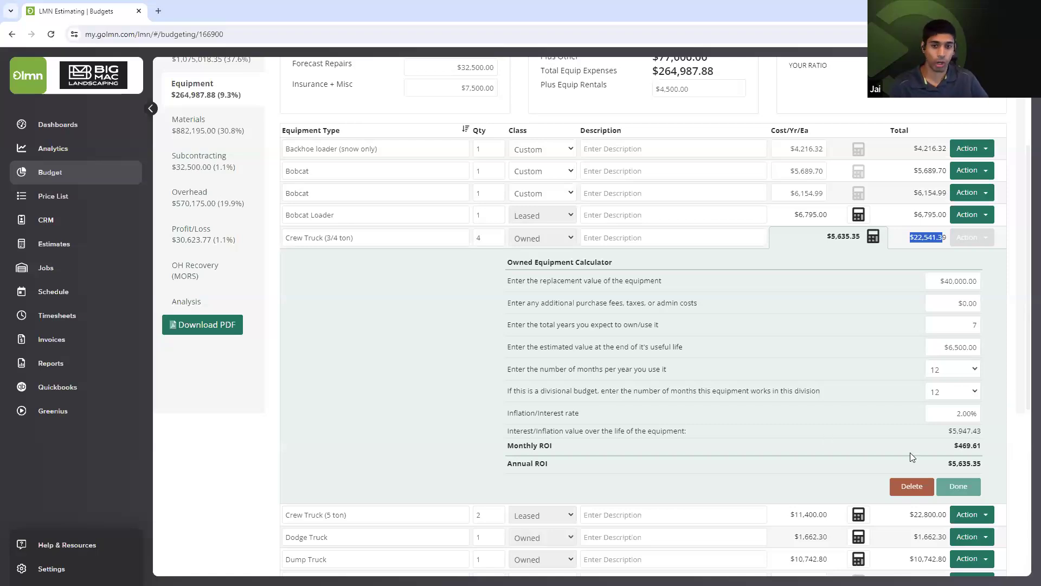
{"action": "left_click", "coordinate": [959, 487]}
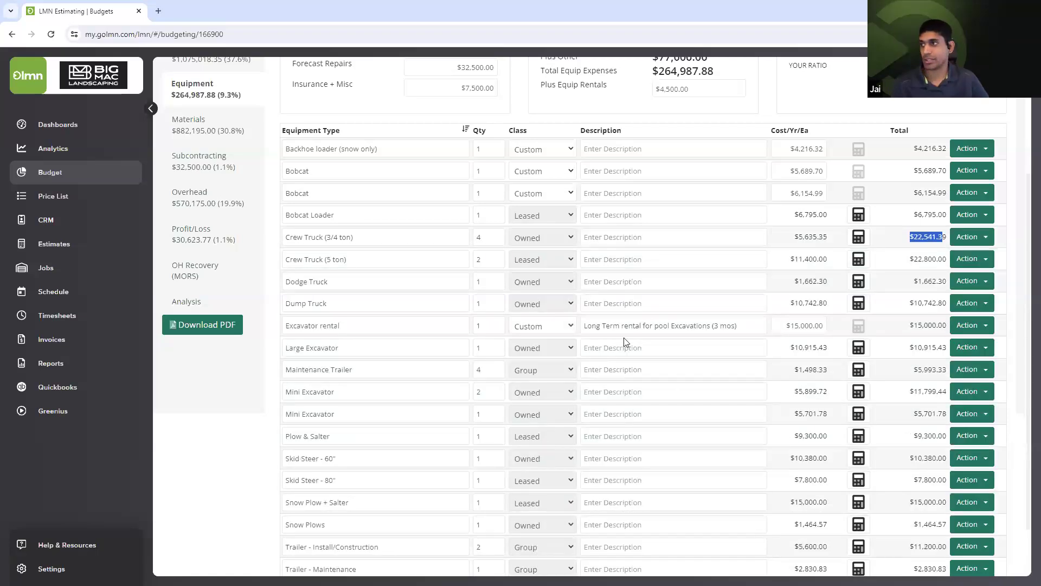
Open the leased equipment calculator for Plow & Salter, review its payment questions and annual ROI, and close it
{"action": "scroll", "coordinate": [565, 370], "scroll_direction": "down", "scroll_amount": 1}
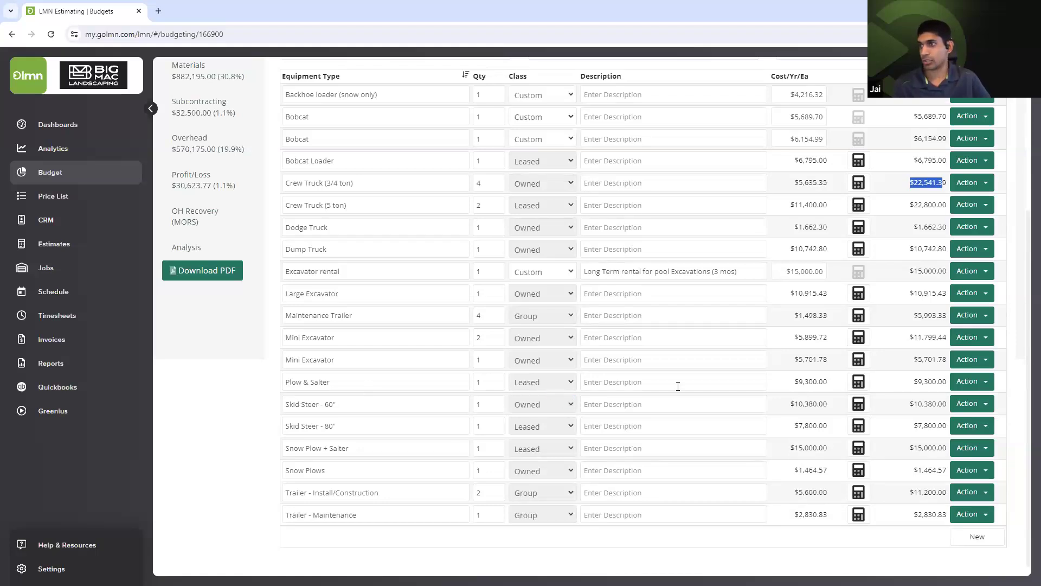
{"action": "left_click", "coordinate": [857, 383]}
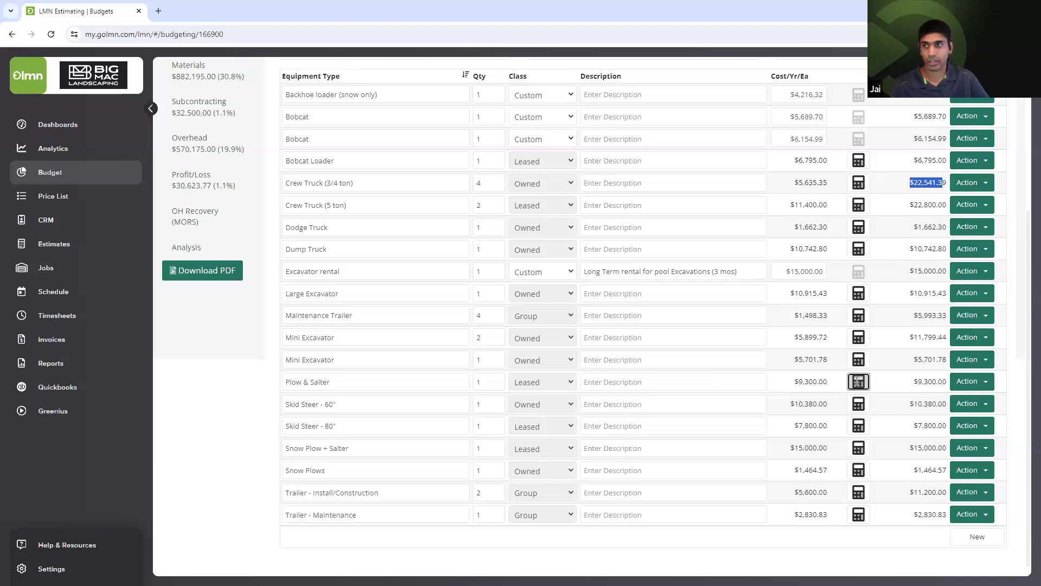
{"action": "scroll", "coordinate": [853, 385], "scroll_direction": "down", "scroll_amount": 1}
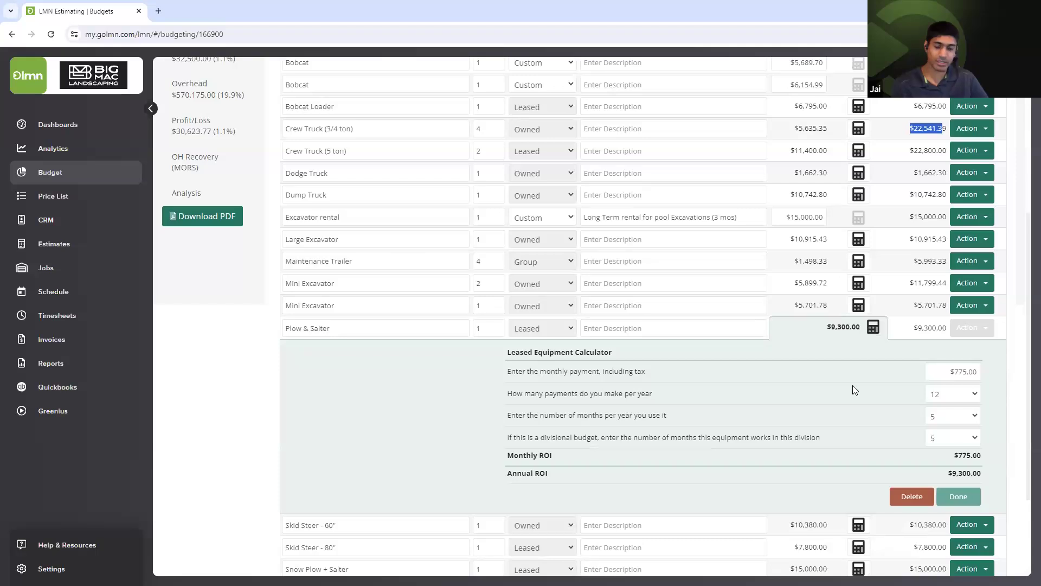
{"action": "left_click_drag", "start_coordinate": [541, 375], "coordinate": [618, 375]}
{"action": "left_click_drag", "start_coordinate": [531, 394], "coordinate": [677, 398]}
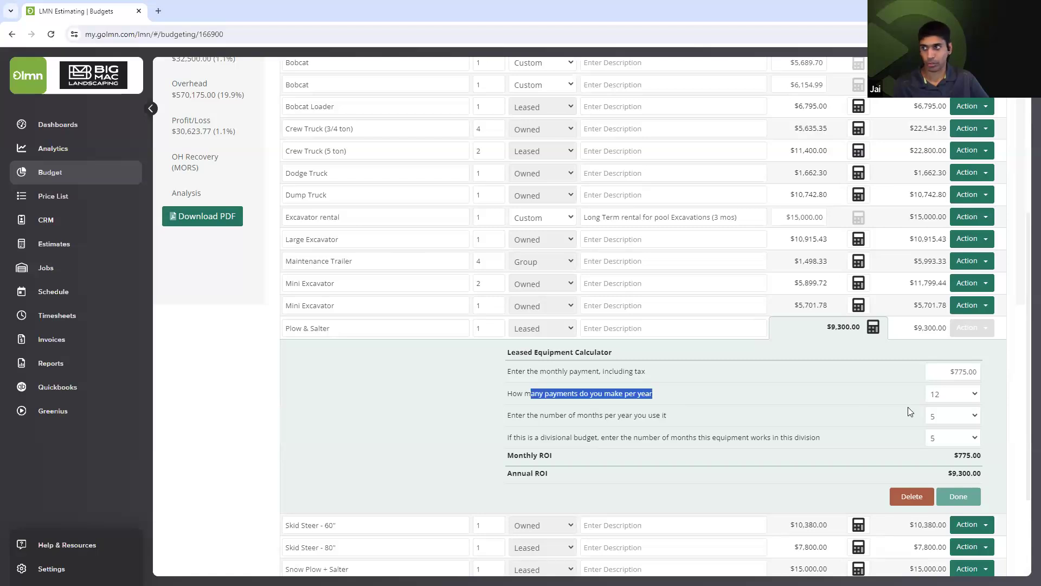
{"action": "left_click", "coordinate": [756, 432]}
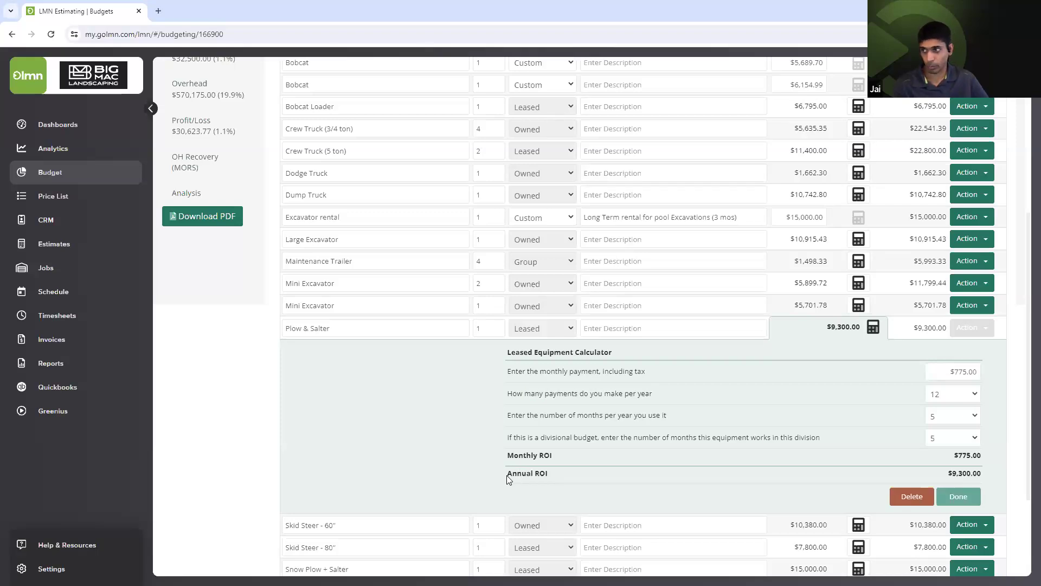
{"action": "left_click_drag", "start_coordinate": [507, 475], "coordinate": [994, 472]}
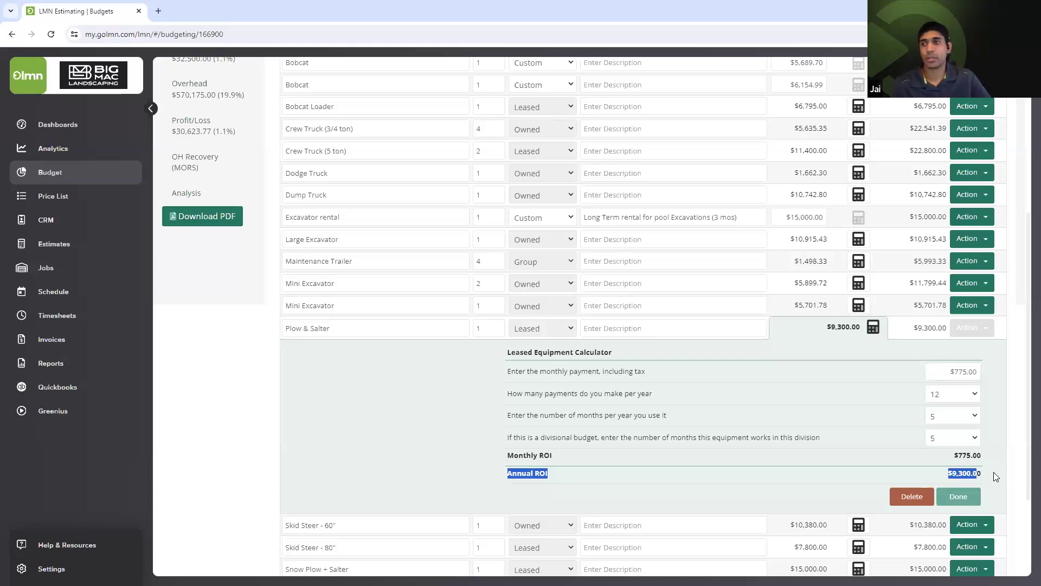
{"action": "left_click", "coordinate": [964, 500]}
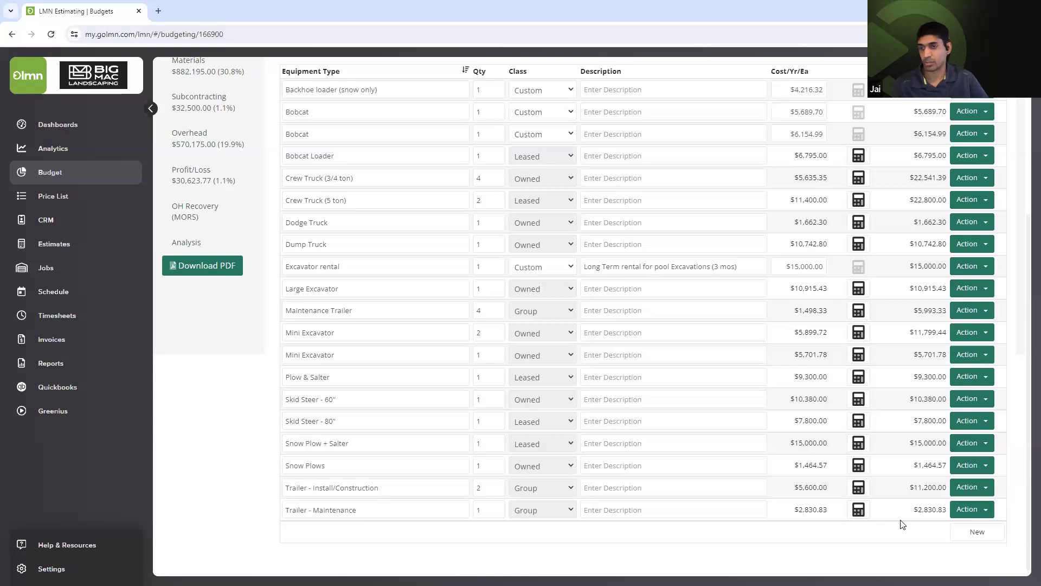
Review the group equipment calculator for Trailer - Maintenance, close it, and check the Excavator rental entry's custom yearly cost
{"action": "left_click", "coordinate": [861, 511]}
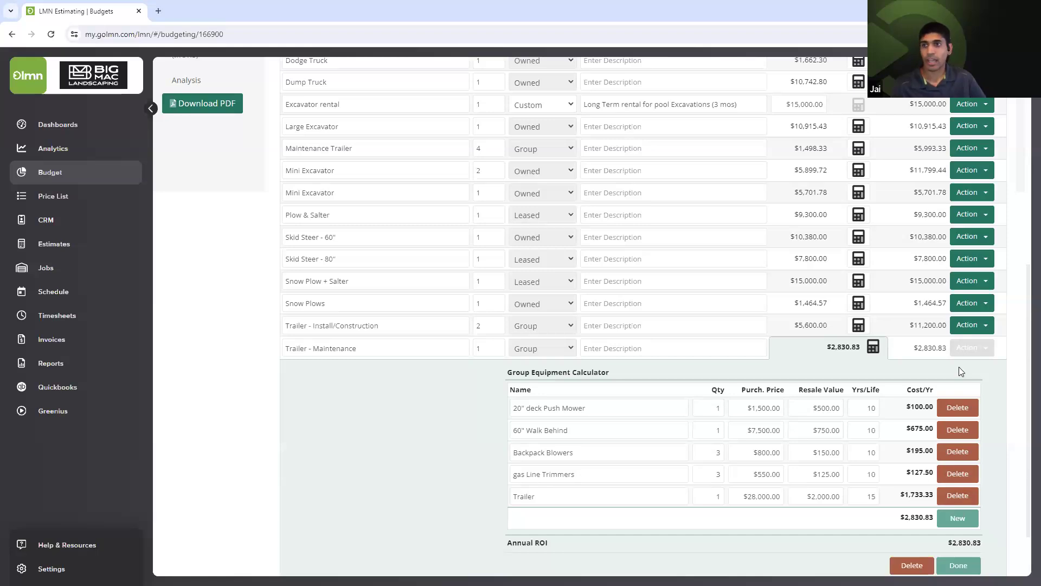
{"action": "left_click_drag", "start_coordinate": [913, 348], "coordinate": [947, 347]}
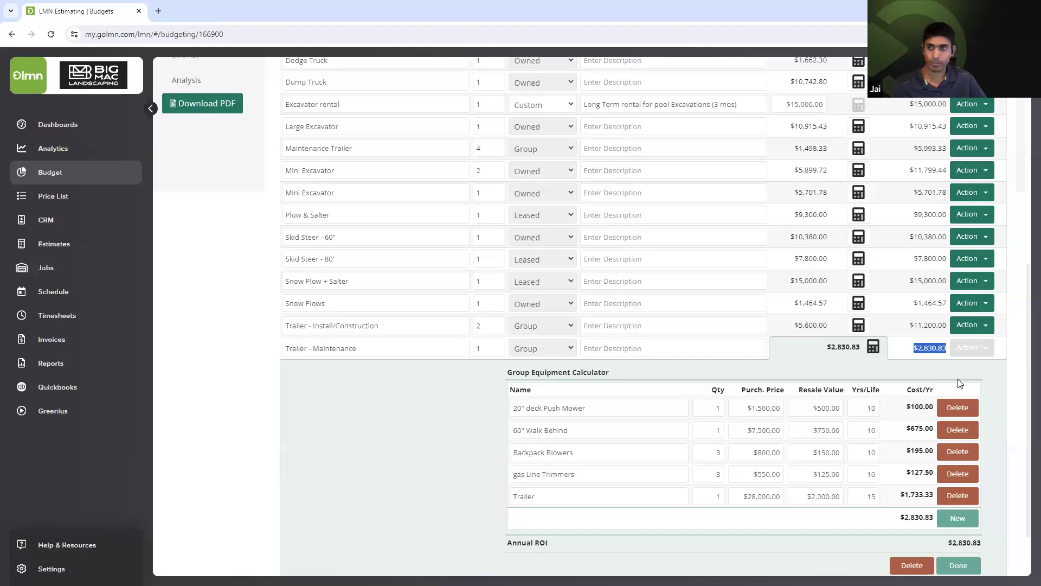
{"action": "left_click", "coordinate": [960, 564]}
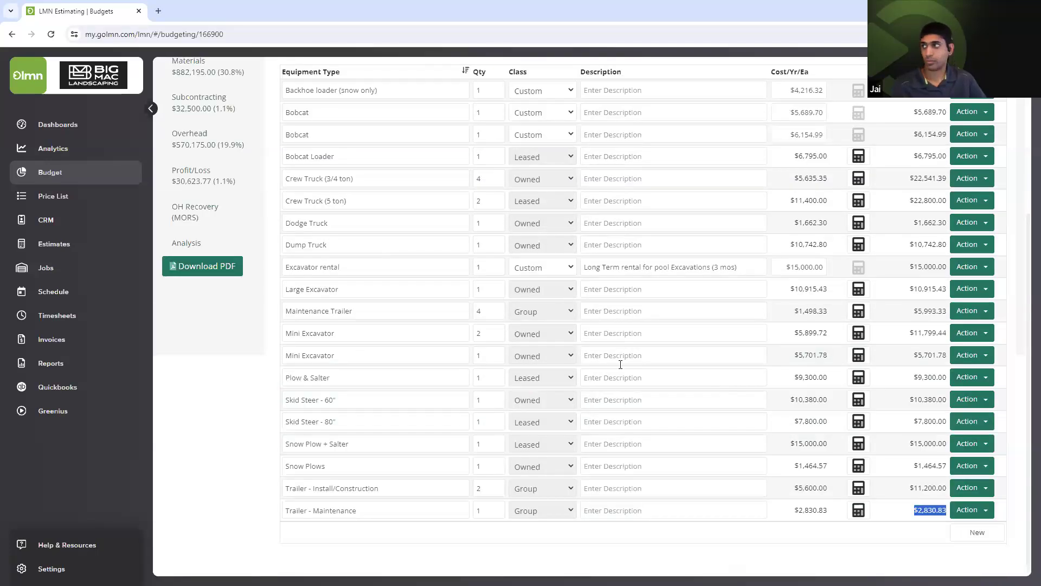
{"action": "left_click", "coordinate": [375, 268]}
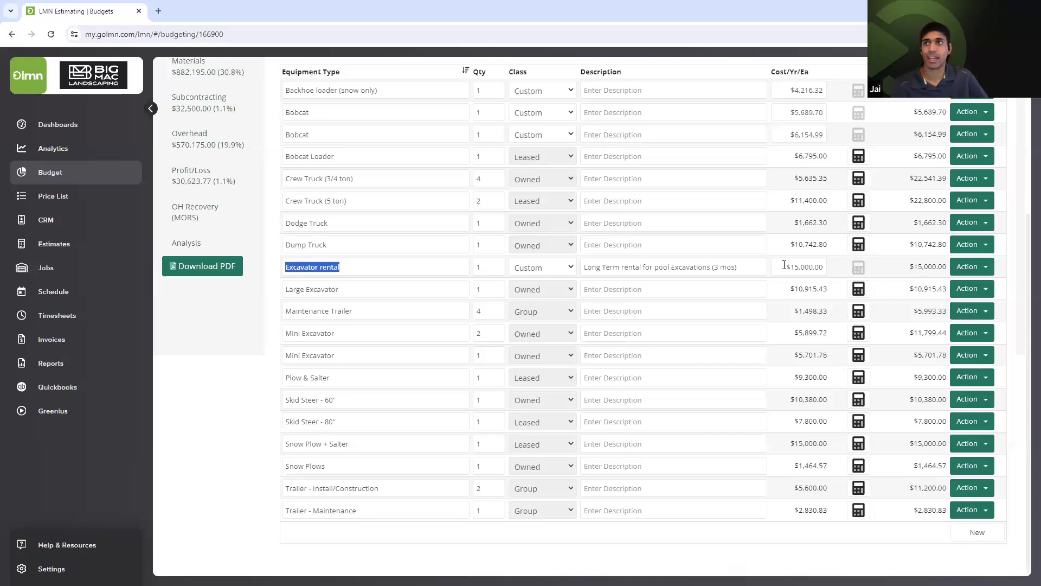
{"action": "left_click", "coordinate": [828, 265]}
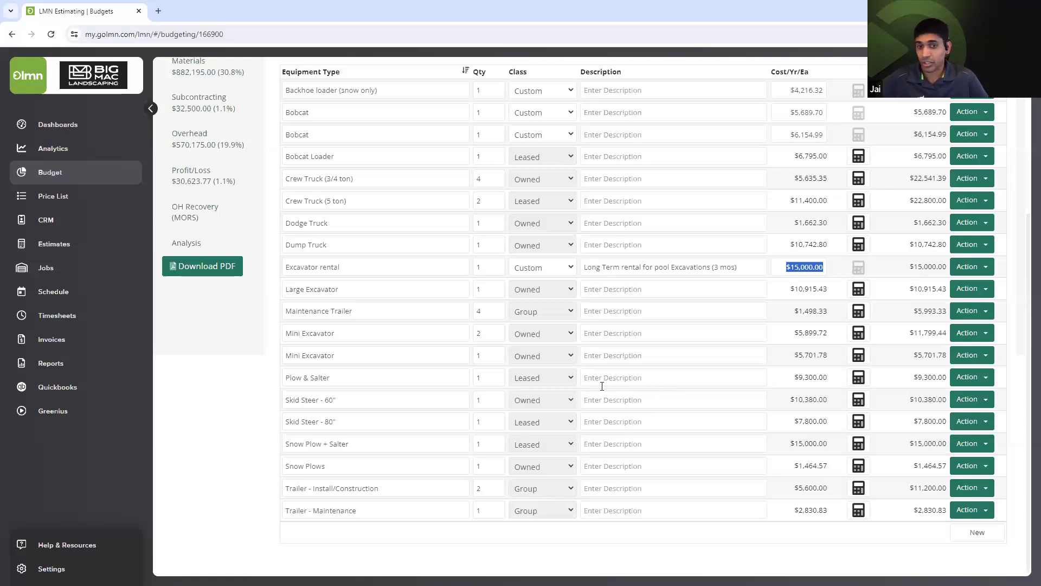
Check the equipment expenses figure in the equipment summary and the forecast items under General Expenses
{"action": "scroll", "coordinate": [624, 400], "scroll_direction": "up", "scroll_amount": 4}
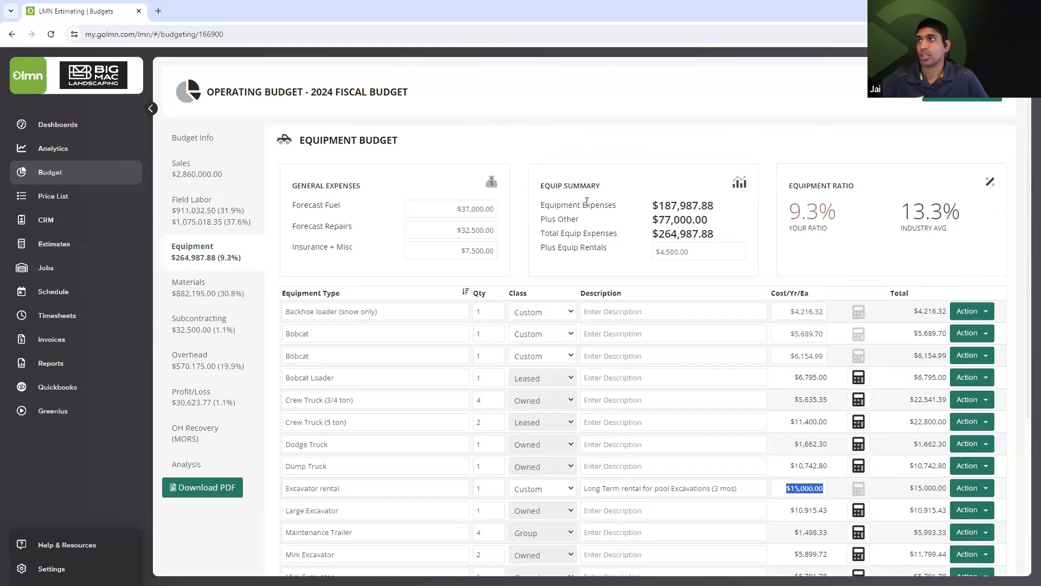
{"action": "left_click_drag", "start_coordinate": [653, 206], "coordinate": [723, 209]}
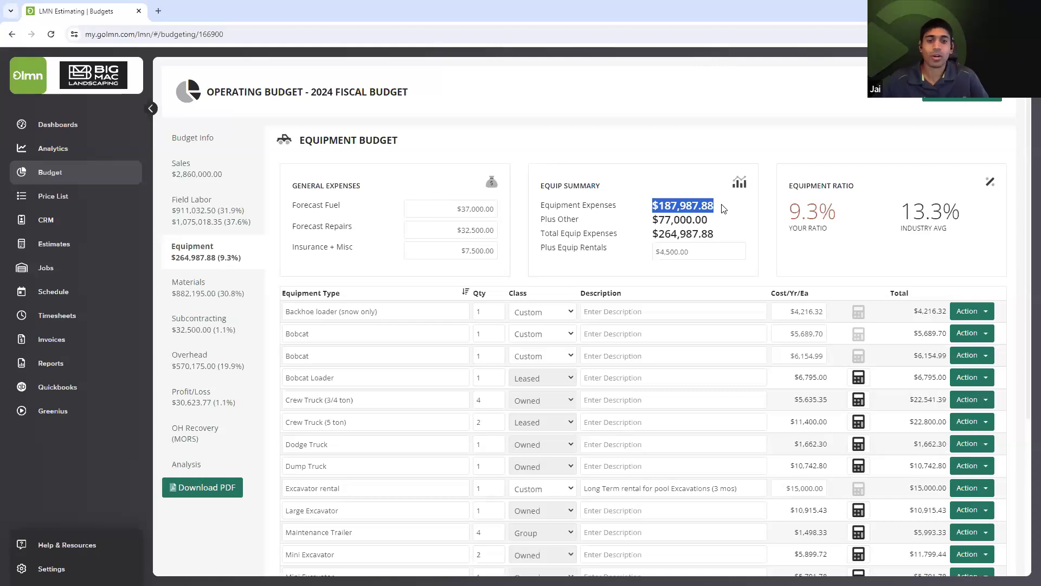
{"action": "left_click_drag", "start_coordinate": [293, 186], "coordinate": [373, 190]}
{"action": "left_click_drag", "start_coordinate": [304, 226], "coordinate": [313, 227]}
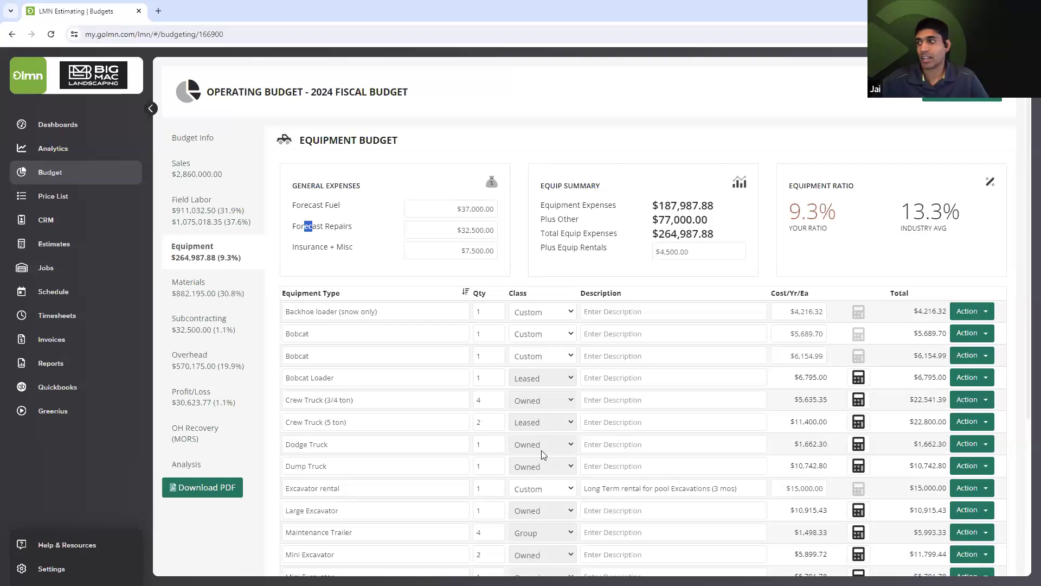
Look over the equipment list and check the equipment rentals amount in the equipment summary
{"action": "scroll", "coordinate": [694, 364], "scroll_direction": "down", "scroll_amount": 2}
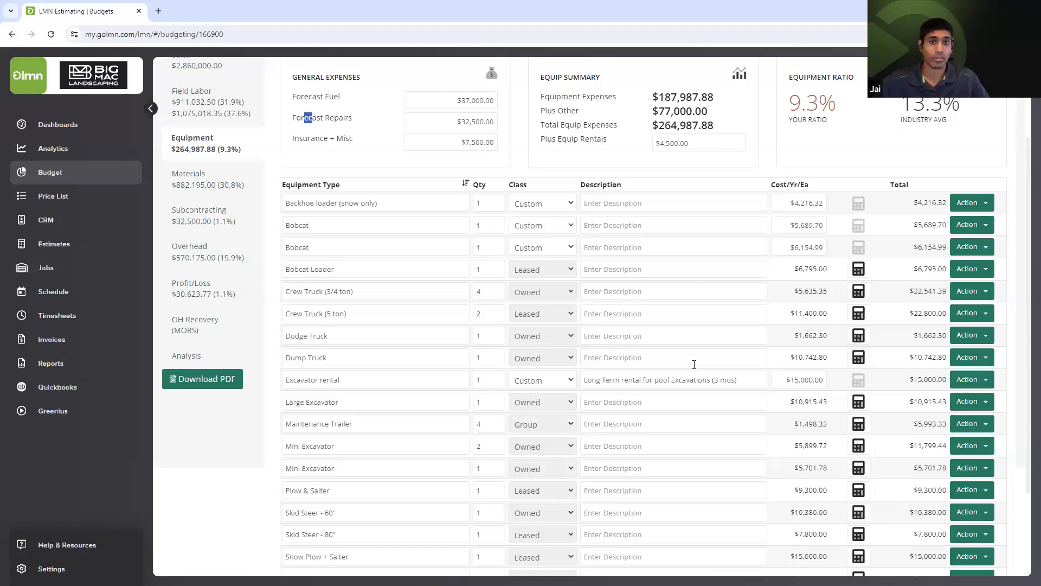
{"action": "scroll", "coordinate": [691, 414], "scroll_direction": "up", "scroll_amount": 2}
{"action": "left_click", "coordinate": [690, 250]}
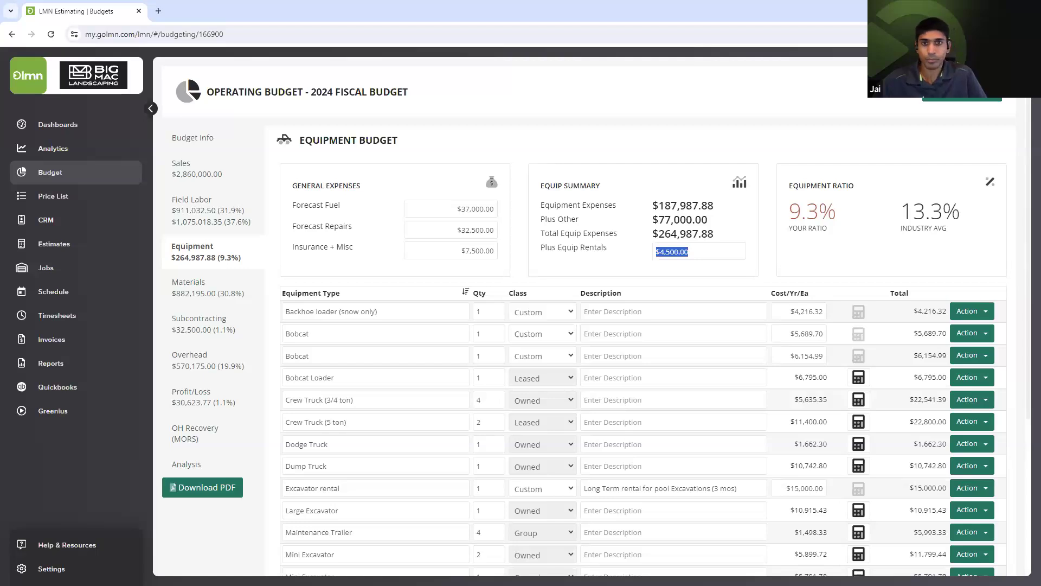
{"action": "key", "text": "alt+Tab"}
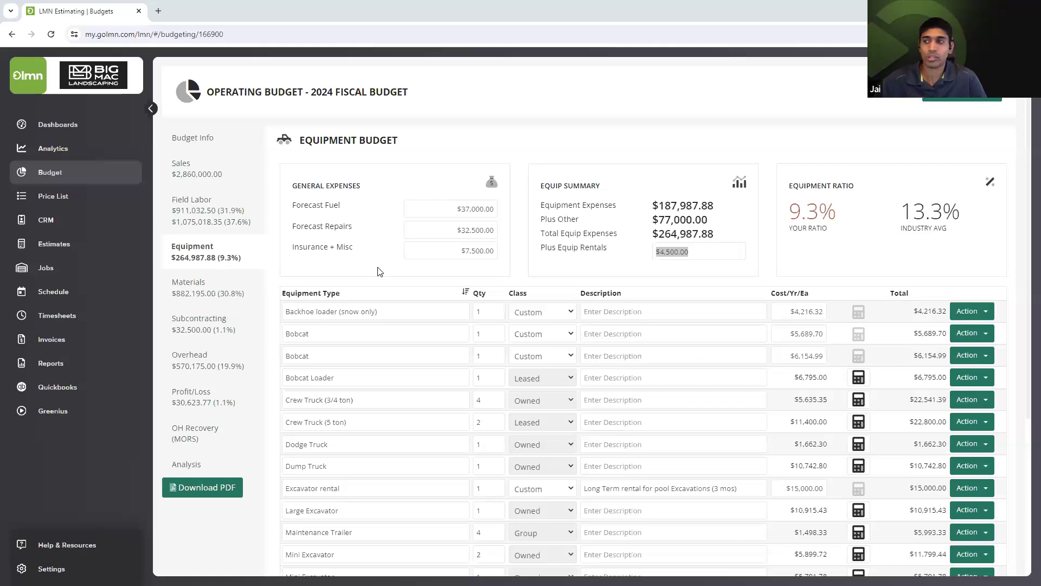
Compare the equipment expenses with the total equipment expenses in the equipment summary
{"action": "scroll", "coordinate": [320, 383], "scroll_direction": "down", "scroll_amount": 3}
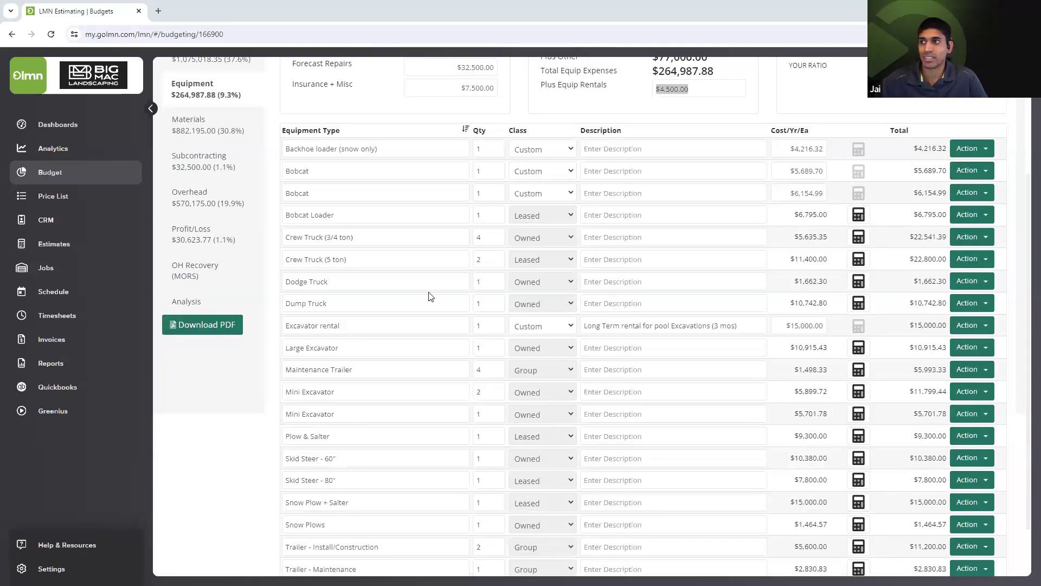
{"action": "scroll", "coordinate": [518, 383], "scroll_direction": "up", "scroll_amount": 3}
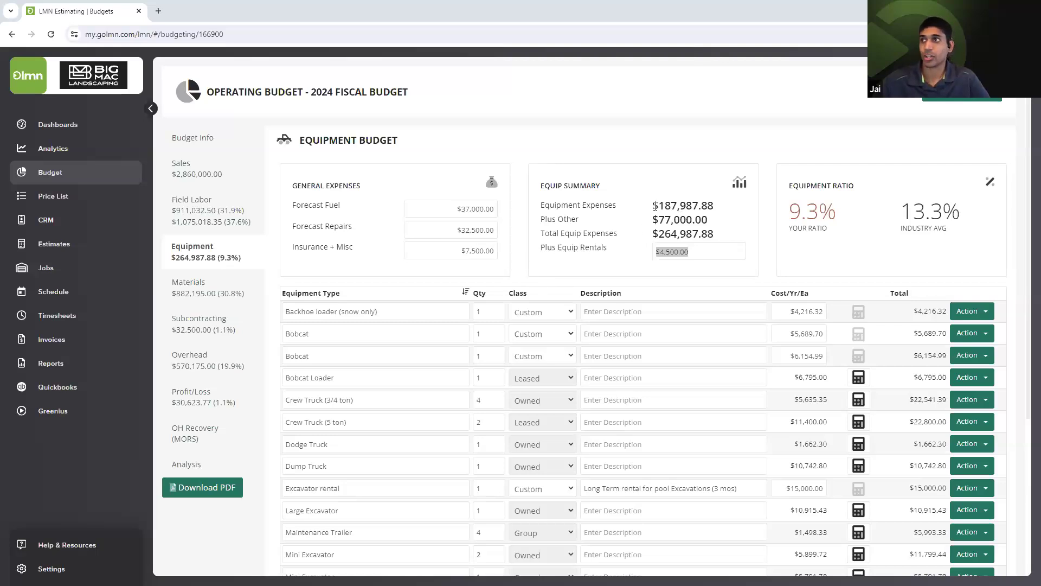
{"action": "left_click_drag", "start_coordinate": [651, 205], "coordinate": [735, 207]}
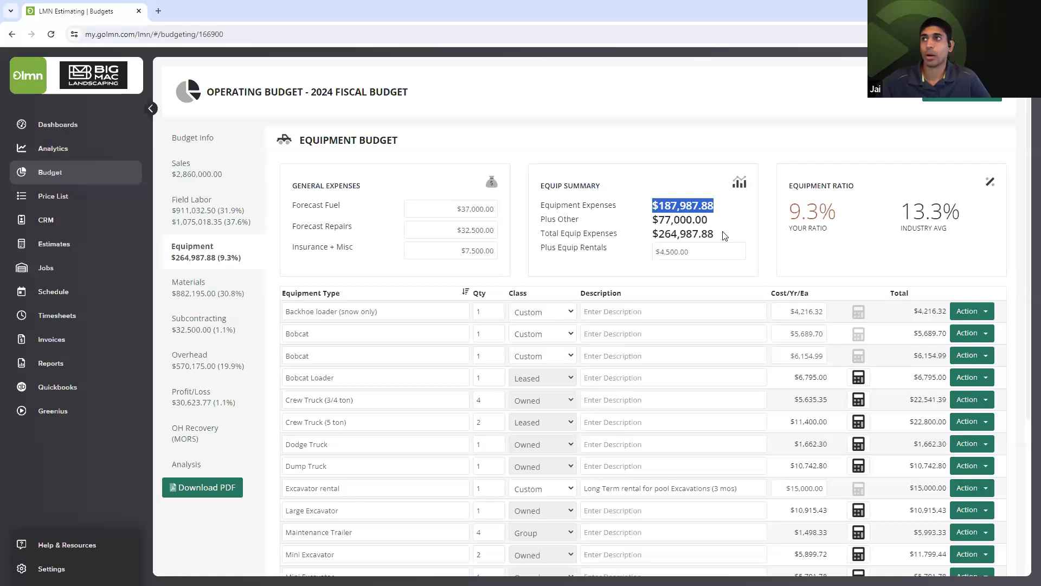
{"action": "left_click_drag", "start_coordinate": [725, 234], "coordinate": [640, 235]}
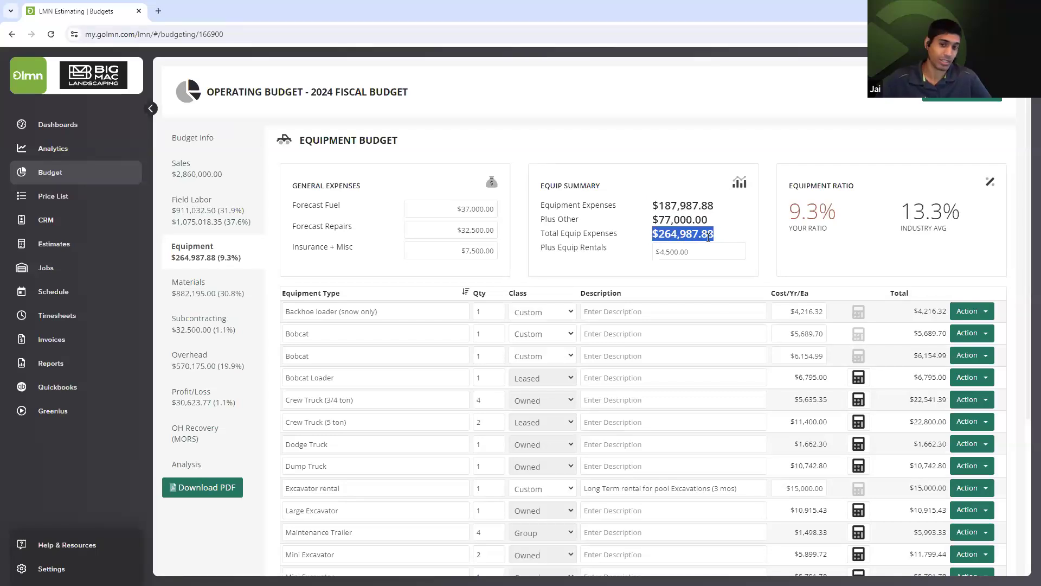
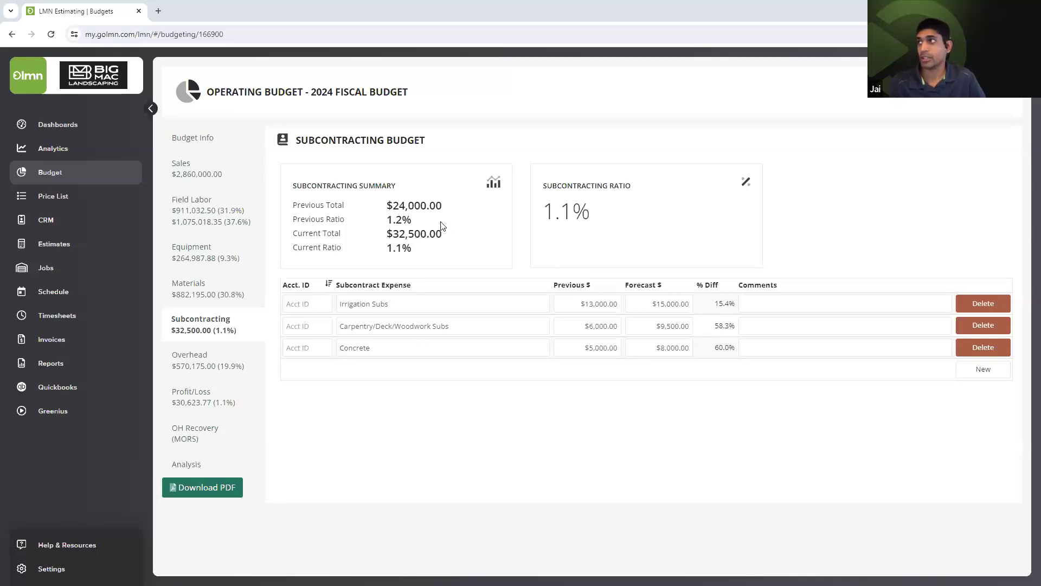
Review the subcontracting budget's previous total, current total and subcontracting ratio
{"action": "left_click_drag", "start_coordinate": [465, 209], "coordinate": [381, 210]}
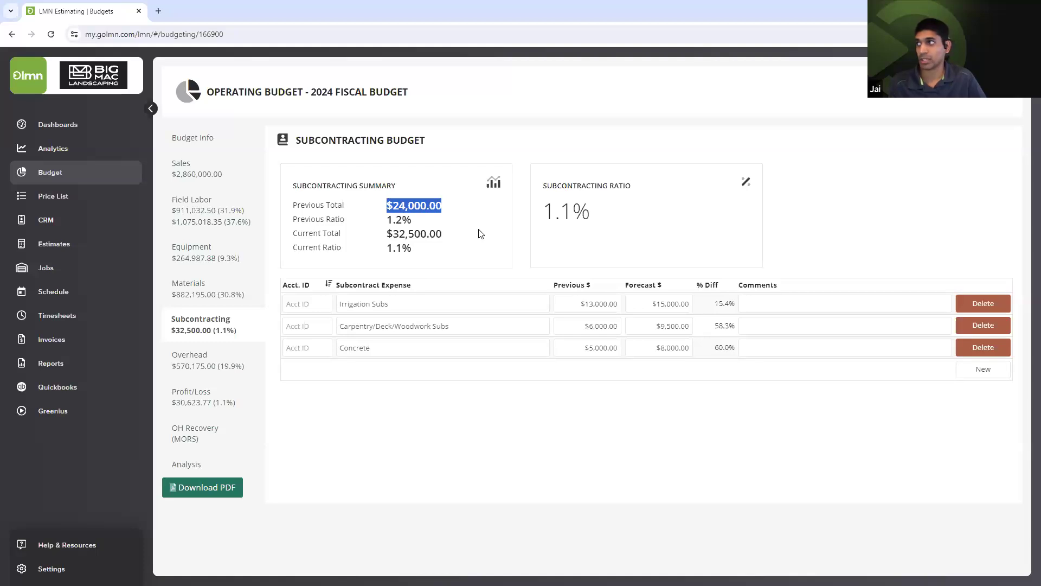
{"action": "left_click_drag", "start_coordinate": [479, 233], "coordinate": [382, 233]}
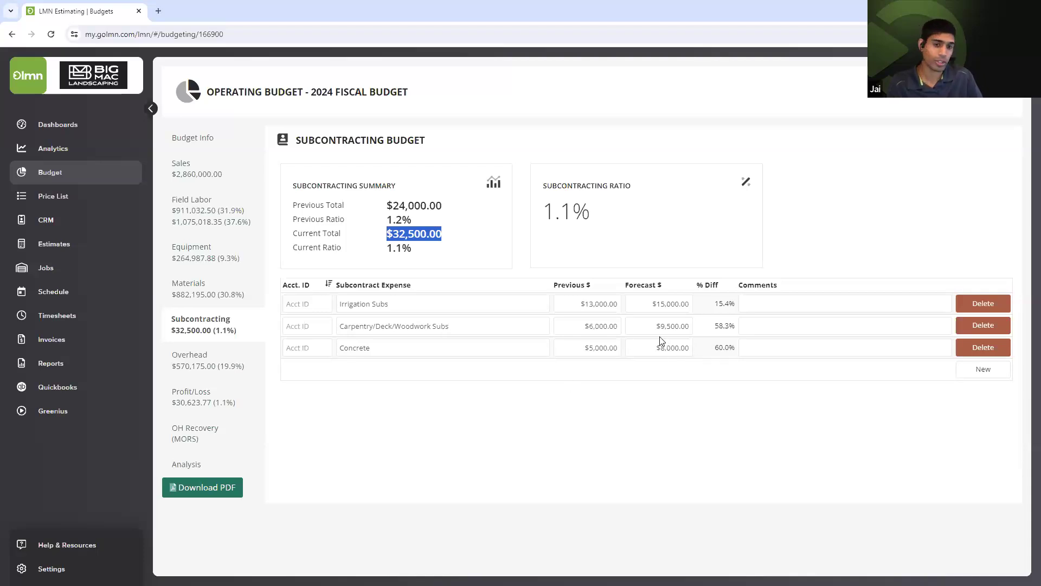
{"action": "left_click_drag", "start_coordinate": [624, 230], "coordinate": [546, 214]}
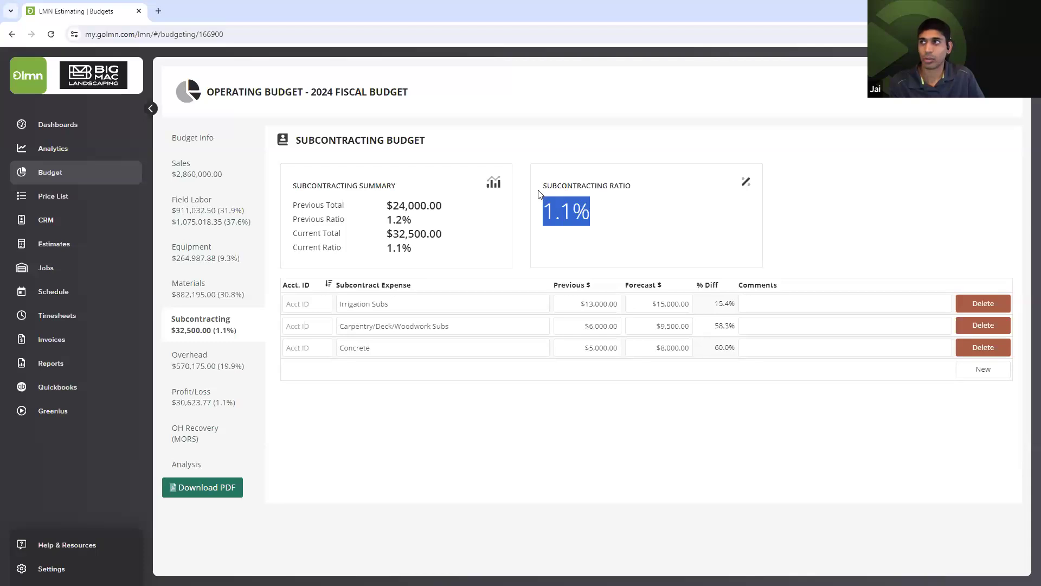
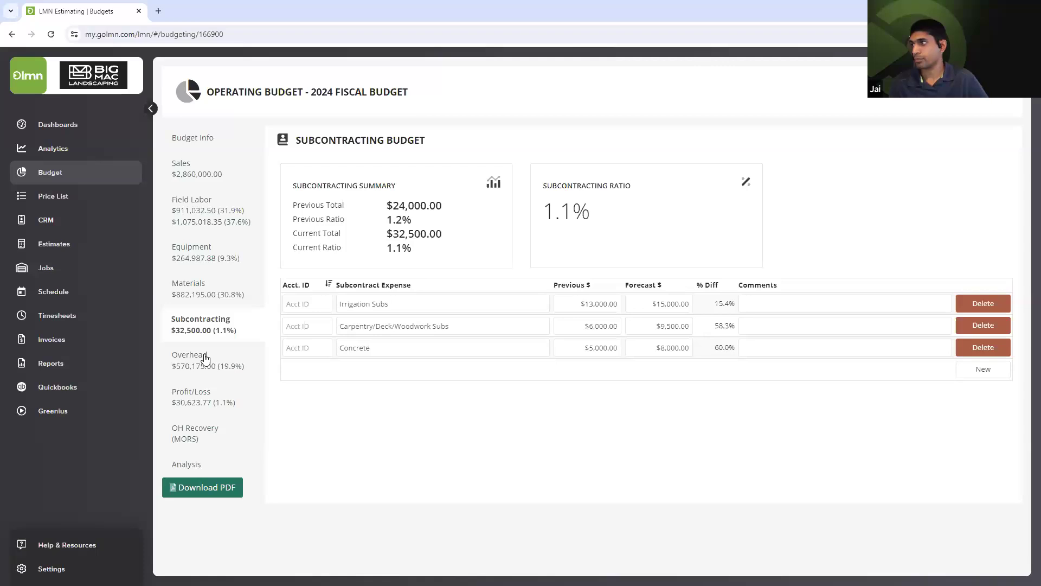
Open the Overhead budget and view its overhead wages and overhead equipment lists
{"action": "left_click", "coordinate": [206, 359]}
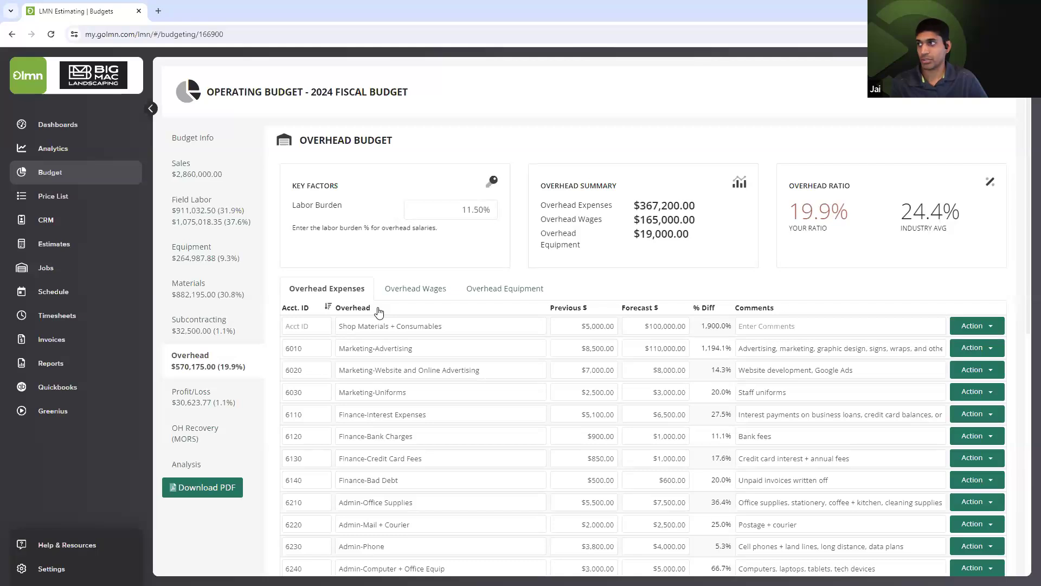
{"action": "left_click", "coordinate": [423, 292]}
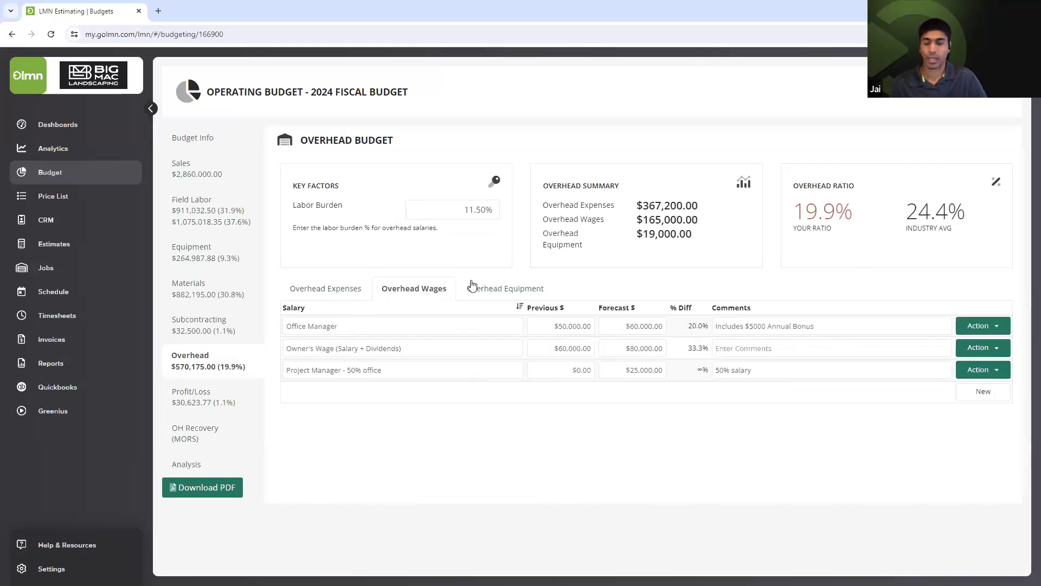
{"action": "left_click", "coordinate": [498, 290]}
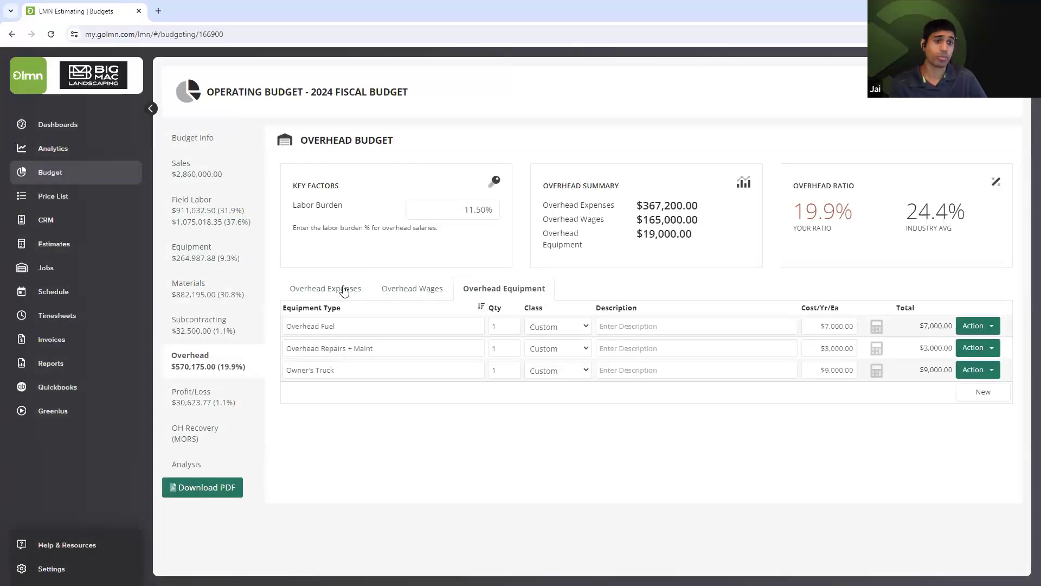
Examine the full list of overhead expenses, from shop materials and marketing through facilities and taxes
{"action": "left_click", "coordinate": [344, 290]}
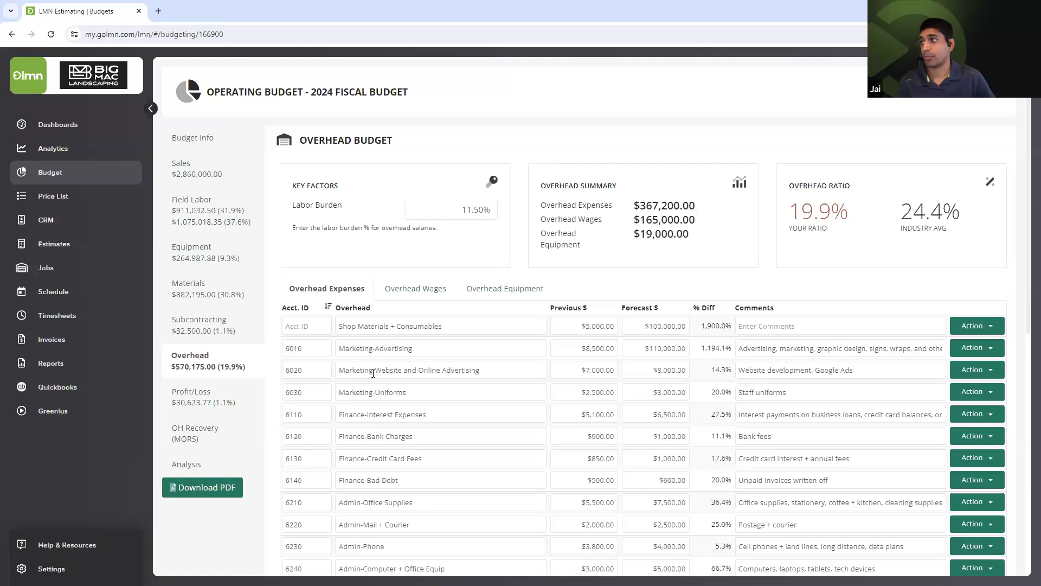
{"action": "scroll", "coordinate": [372, 368], "scroll_direction": "down", "scroll_amount": 2}
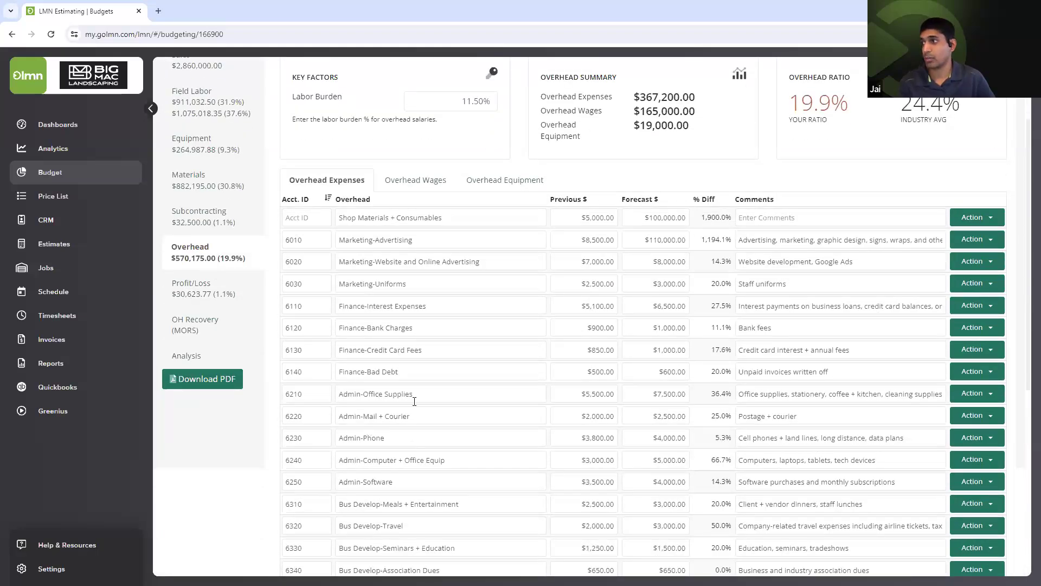
{"action": "scroll", "coordinate": [390, 466], "scroll_direction": "down", "scroll_amount": 3}
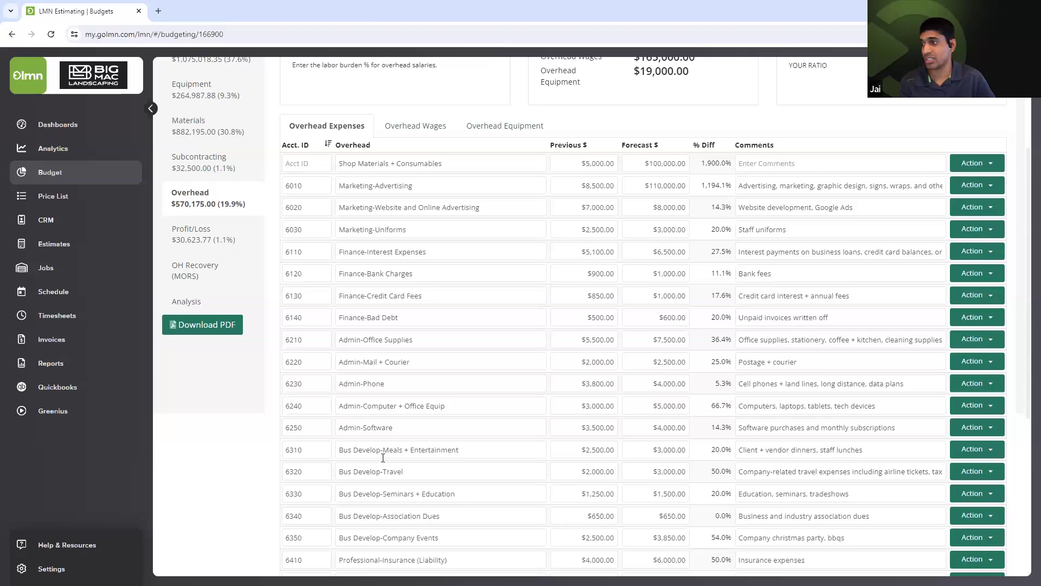
{"action": "scroll", "coordinate": [380, 456], "scroll_direction": "down", "scroll_amount": 1}
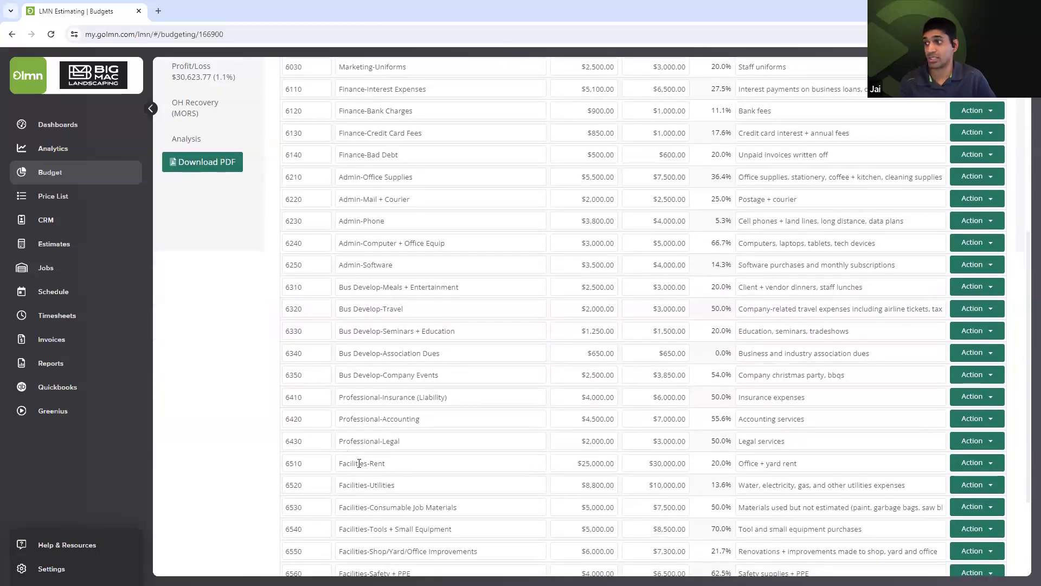
{"action": "scroll", "coordinate": [387, 464], "scroll_direction": "down", "scroll_amount": 2}
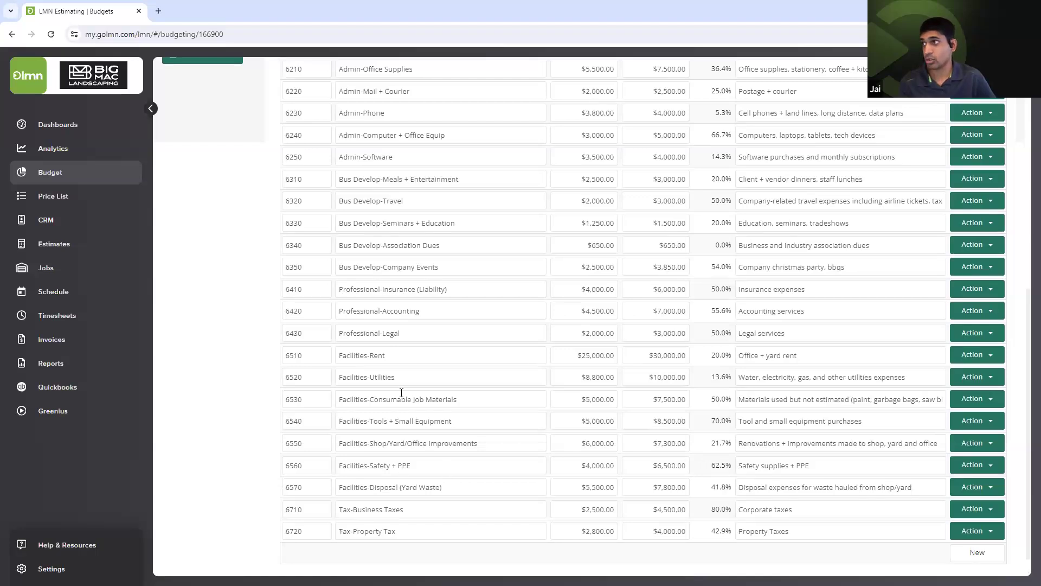
Look back over the overhead expense rows and view the actions available for the Admin-Phone expense
{"action": "scroll", "coordinate": [400, 395], "scroll_direction": "up", "scroll_amount": 3}
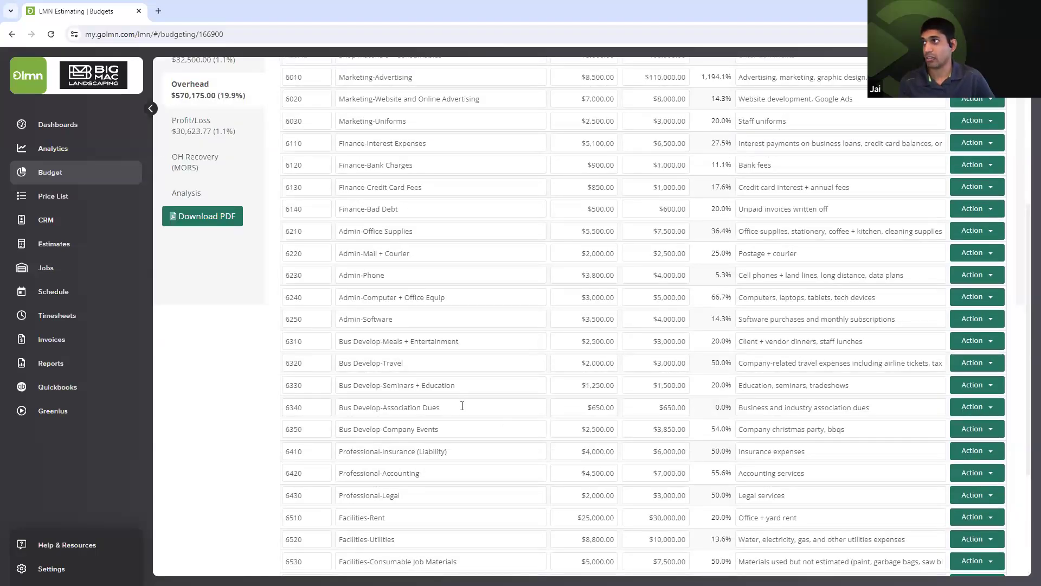
{"action": "scroll", "coordinate": [461, 401], "scroll_direction": "up", "scroll_amount": 2}
{"action": "scroll", "coordinate": [456, 391], "scroll_direction": "down", "scroll_amount": 1}
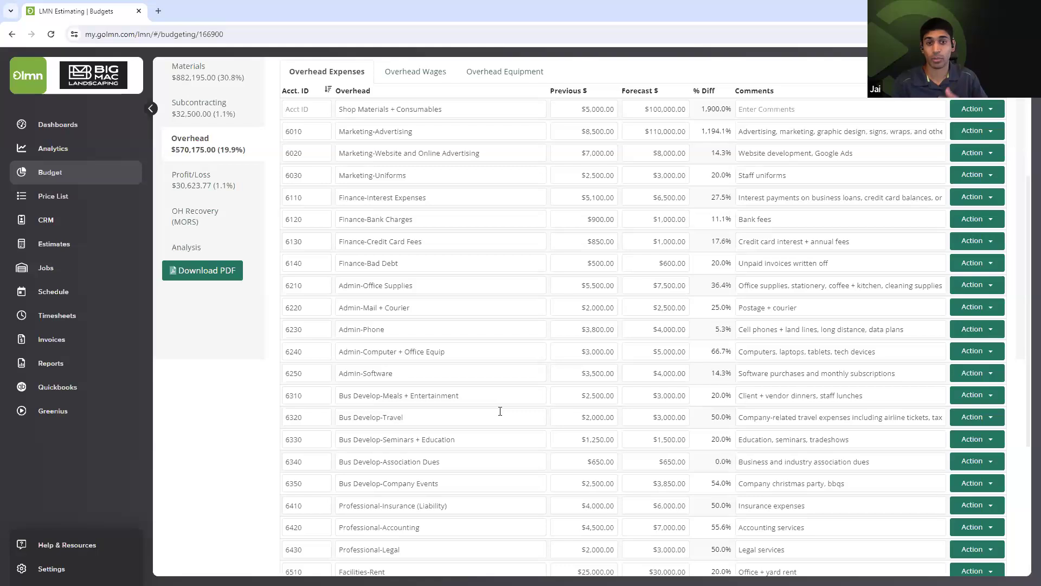
{"action": "left_click", "coordinate": [977, 330]}
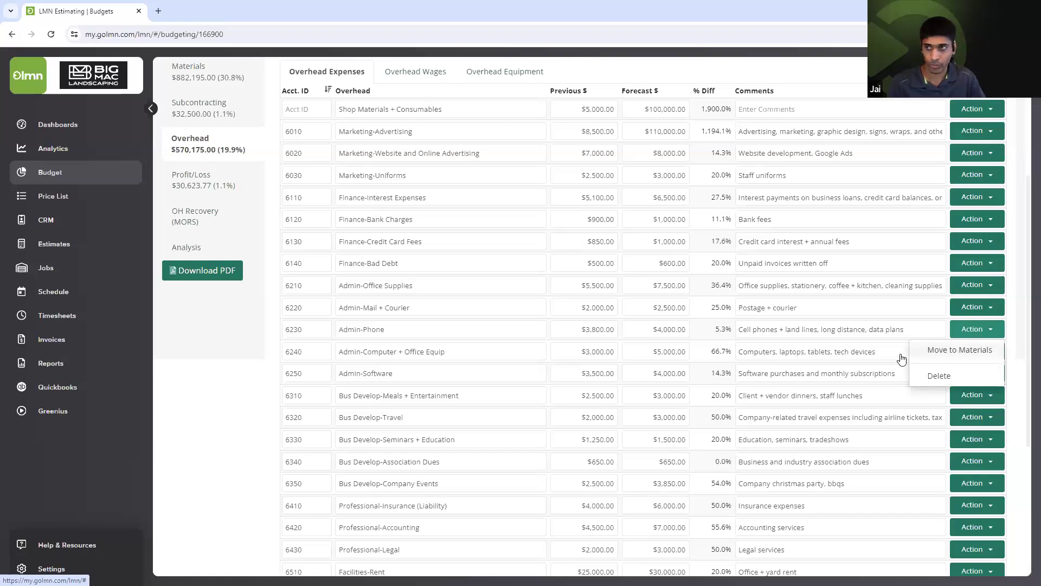
{"action": "left_click", "coordinate": [868, 359]}
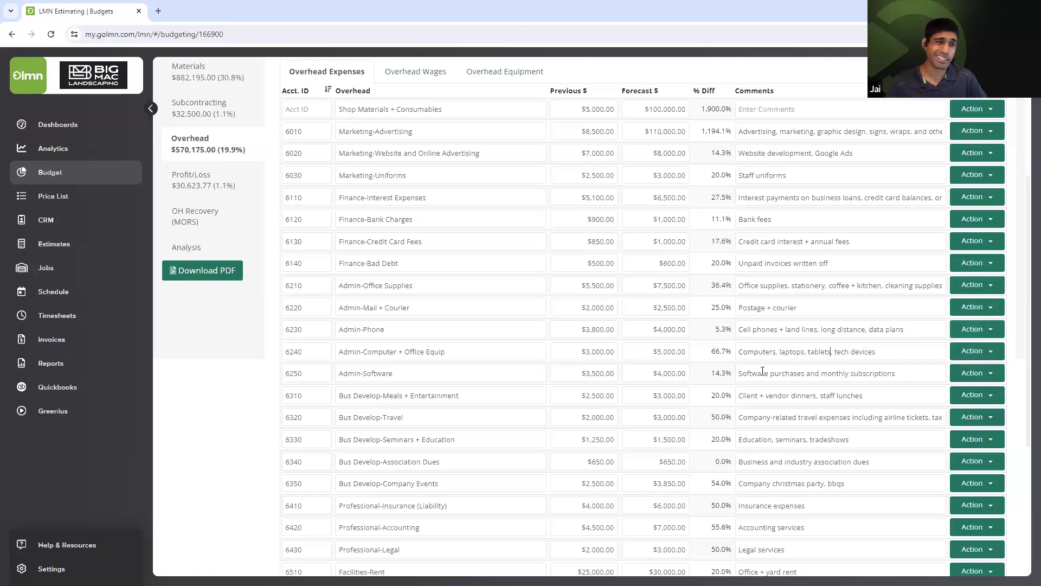
{"action": "scroll", "coordinate": [766, 364], "scroll_direction": "up", "scroll_amount": 2}
{"action": "scroll", "coordinate": [763, 390], "scroll_direction": "down", "scroll_amount": 5}
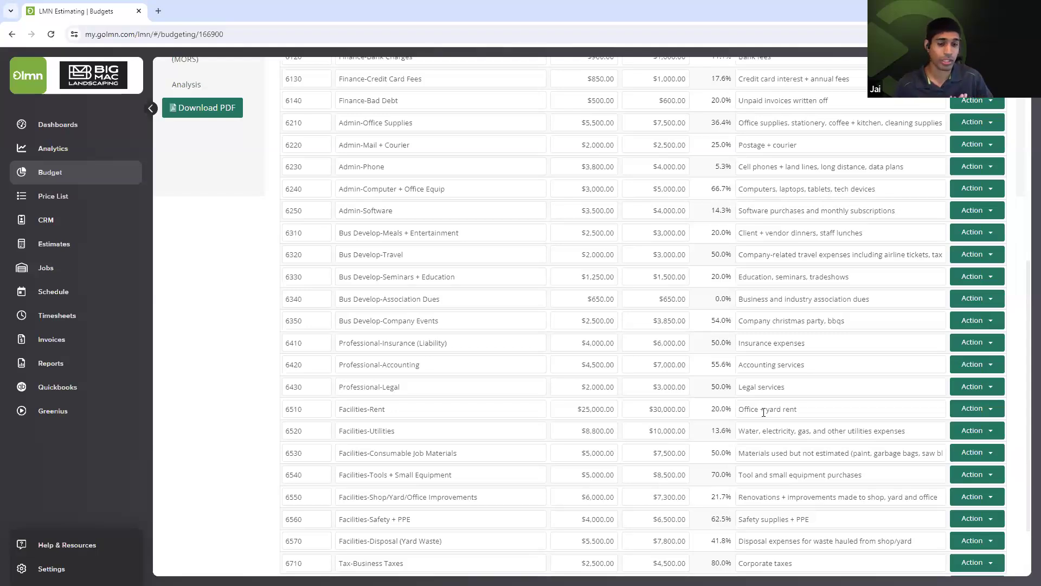
{"action": "scroll", "coordinate": [629, 475], "scroll_direction": "up", "scroll_amount": 6}
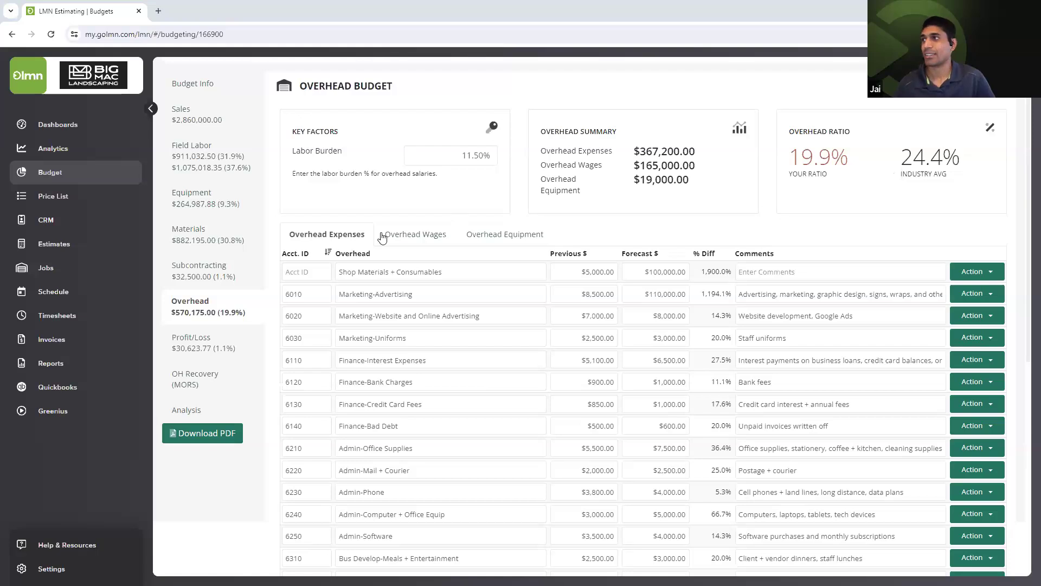
View the overhead wages, focusing on the Owner's Wage and Project Manager - 50% office rows
{"action": "left_click", "coordinate": [406, 236]}
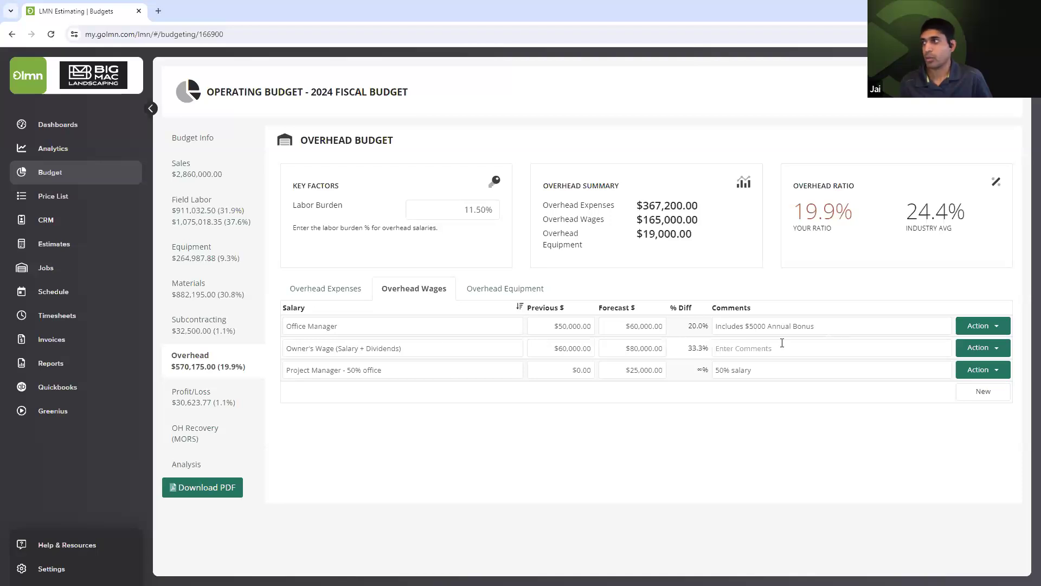
{"action": "left_click_drag", "start_coordinate": [433, 353], "coordinate": [318, 341]}
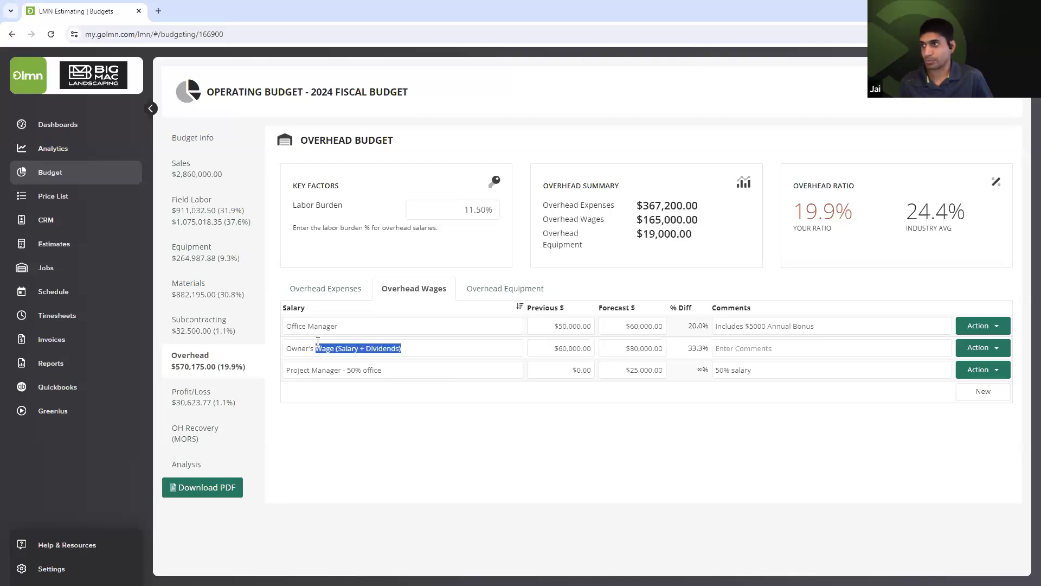
{"action": "left_click_drag", "start_coordinate": [417, 368], "coordinate": [302, 370]}
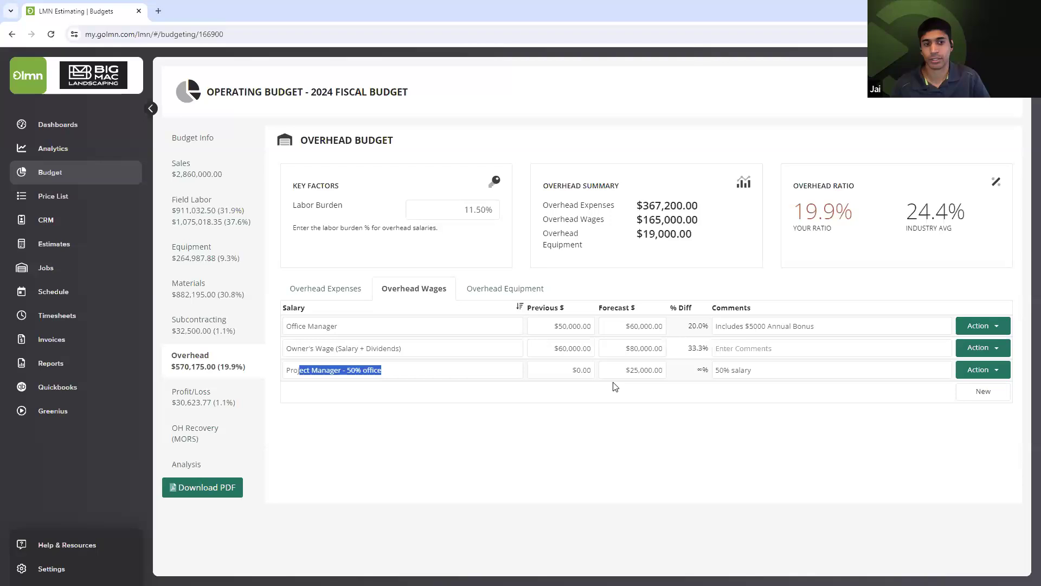
View the overhead equipment list, including overhead fuel, repairs and maintenance, and the owner's truck
{"action": "left_click", "coordinate": [512, 293]}
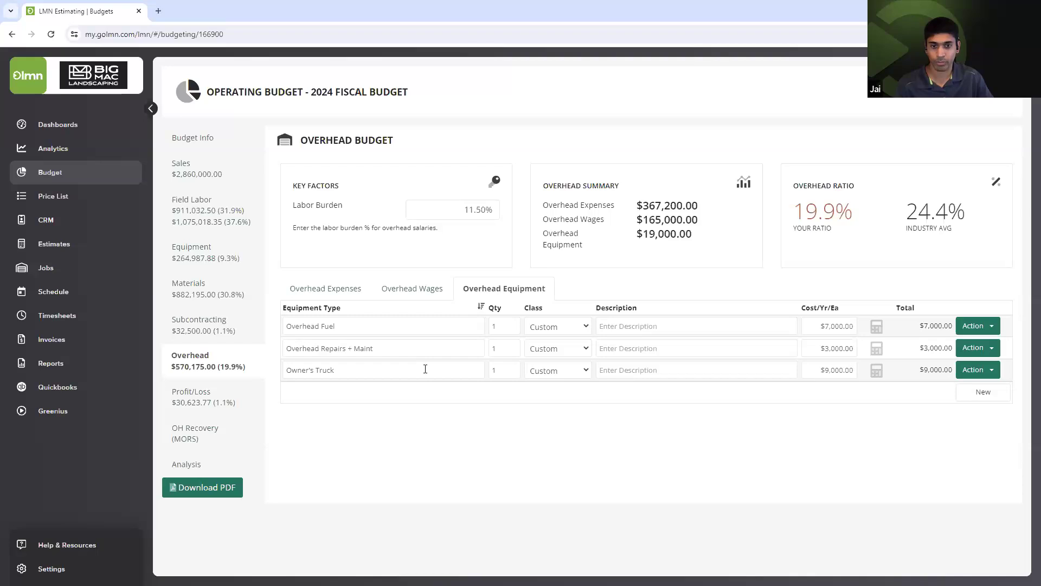
{"action": "left_click", "coordinate": [581, 370]}
{"action": "left_click", "coordinate": [738, 456]}
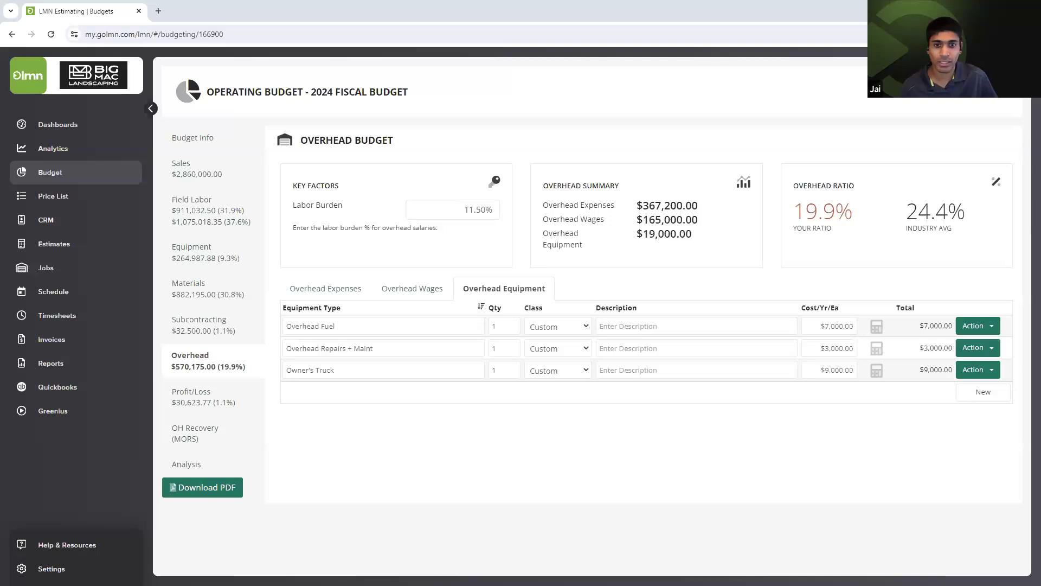
Return to the overhead expenses and review the expenses, wages and equipment totals in the overhead summary
{"action": "left_click", "coordinate": [414, 296]}
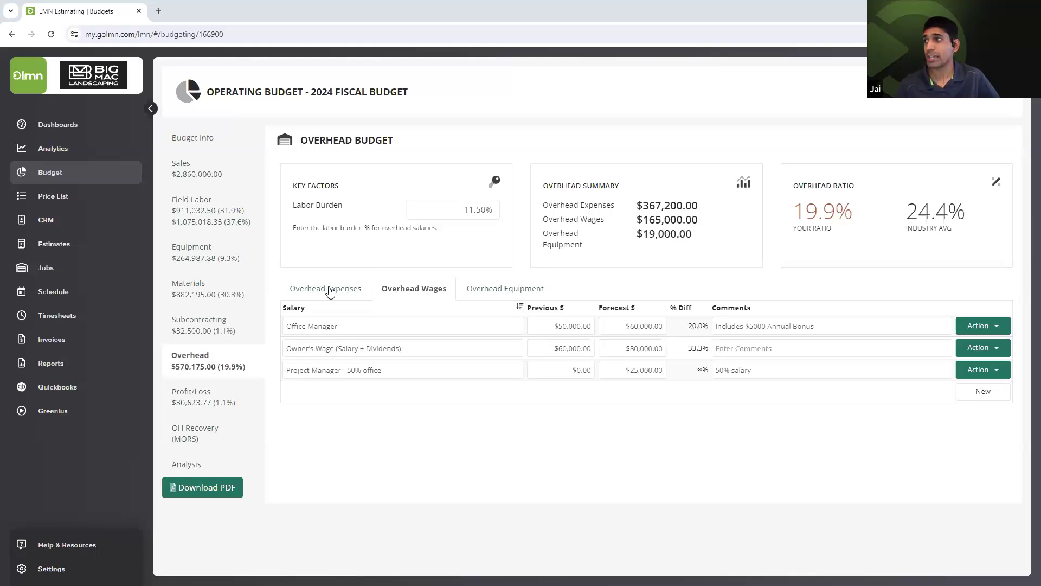
{"action": "left_click", "coordinate": [358, 290]}
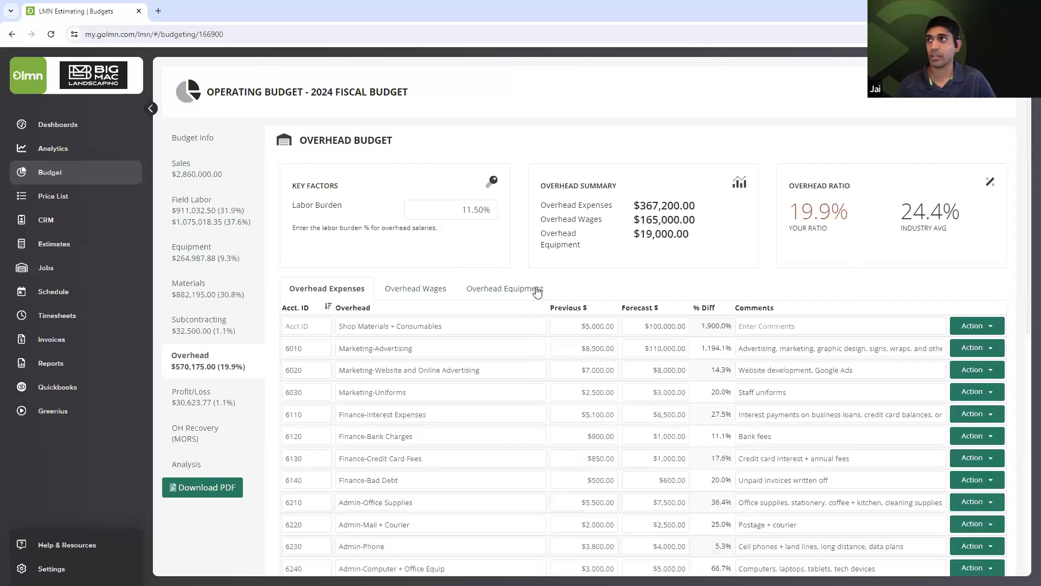
{"action": "left_click_drag", "start_coordinate": [592, 206], "coordinate": [697, 207]}
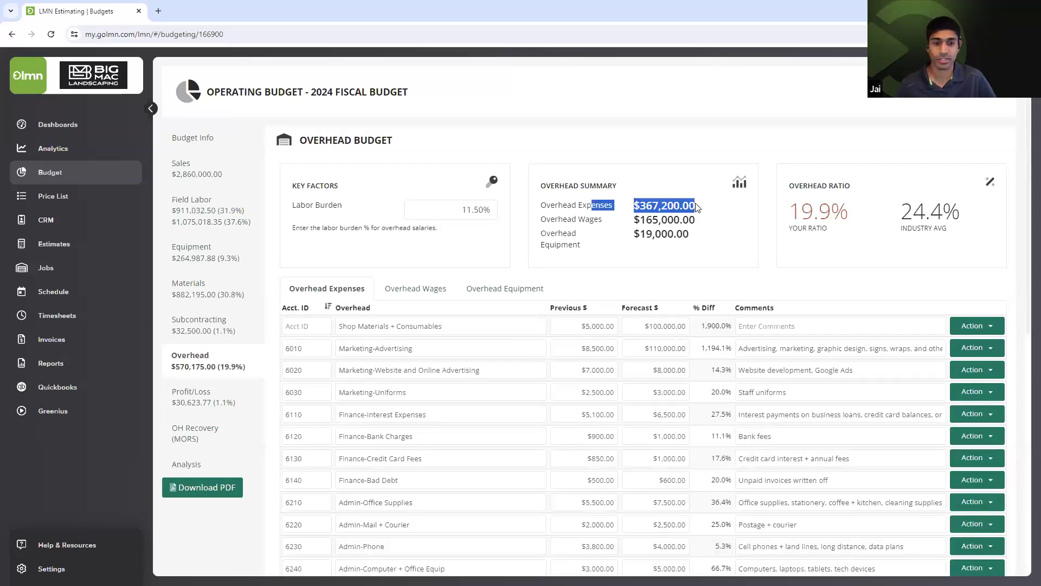
{"action": "left_click_drag", "start_coordinate": [601, 221], "coordinate": [712, 224]}
{"action": "triple_click", "coordinate": [714, 243]}
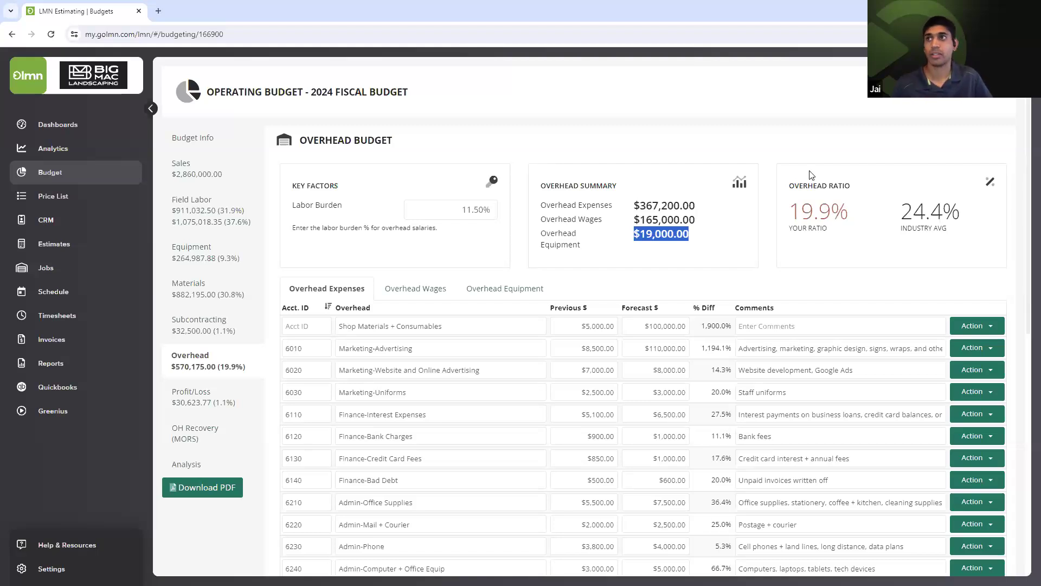
Compare the company's overhead ratio with the industry average
{"action": "left_click_drag", "start_coordinate": [854, 191], "coordinate": [802, 212]}
{"action": "left_click", "coordinate": [867, 221]}
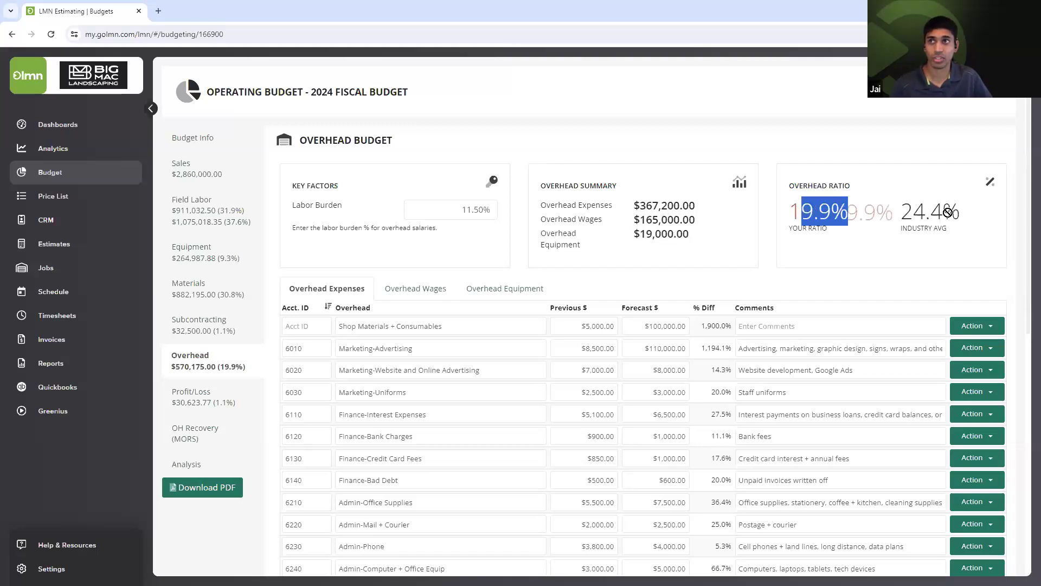
{"action": "left_click", "coordinate": [969, 226]}
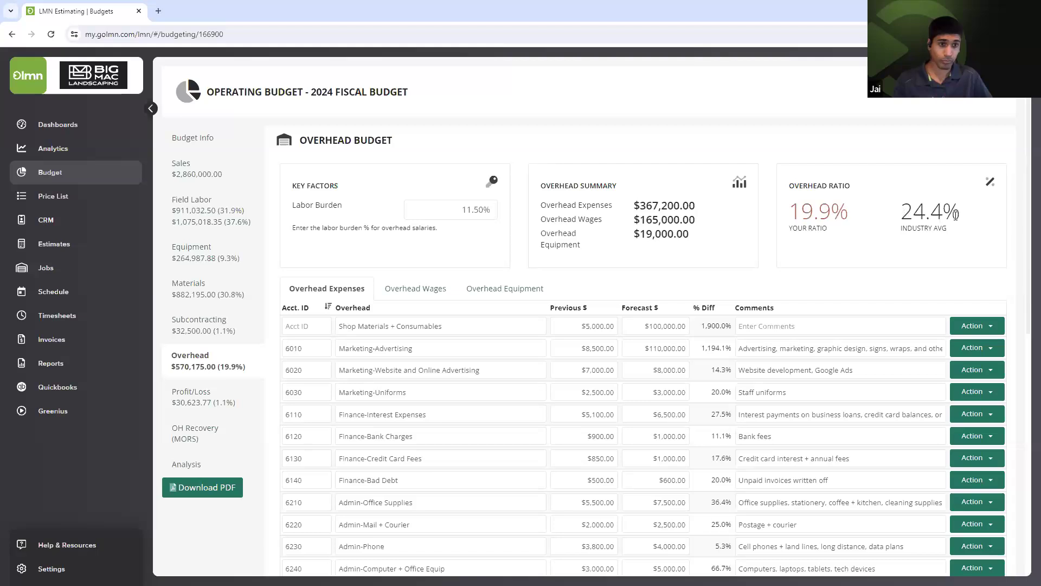
{"action": "left_click_drag", "start_coordinate": [973, 218], "coordinate": [905, 213]}
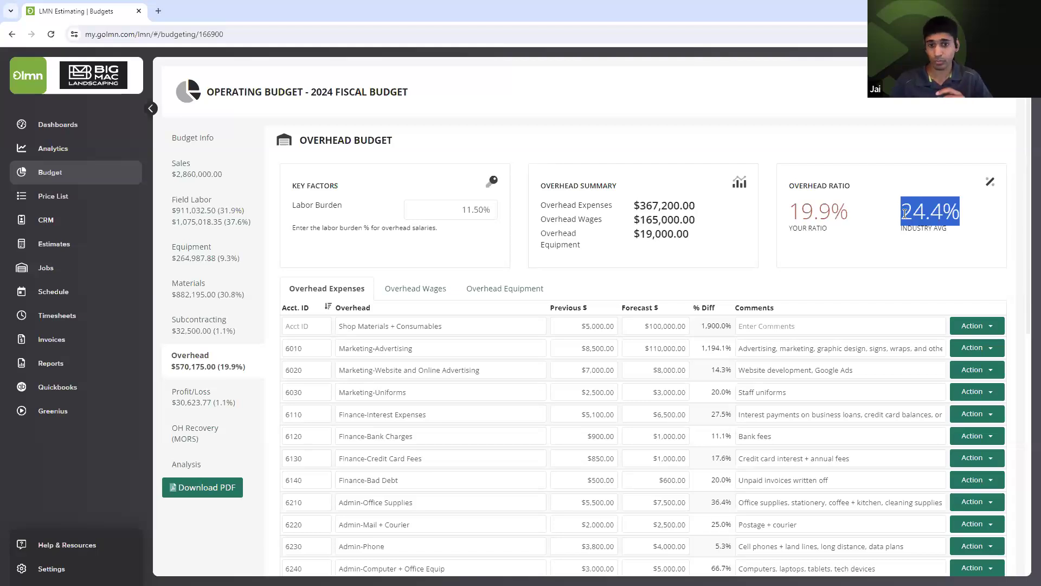
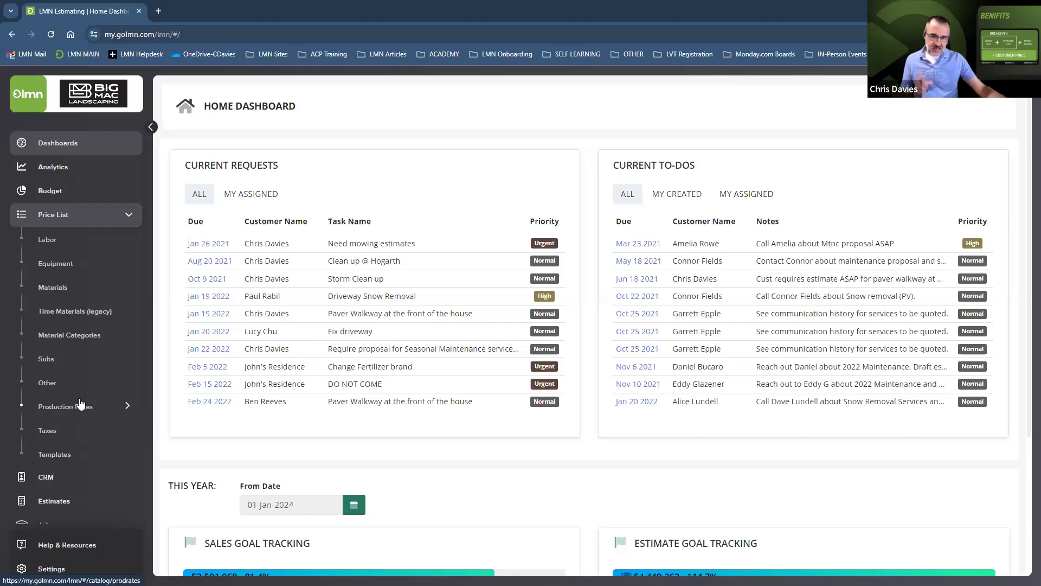
Open the price list taxes, start a new tax named HST with the description Harmonized Sales Tax, and cancel it
{"action": "left_click", "coordinate": [52, 433]}
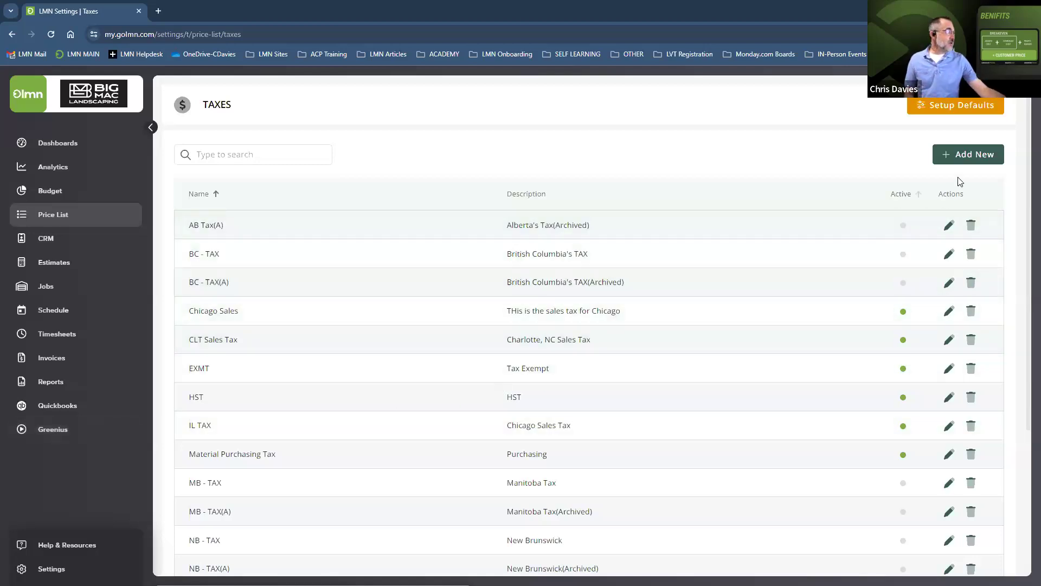
{"action": "left_click", "coordinate": [973, 158]}
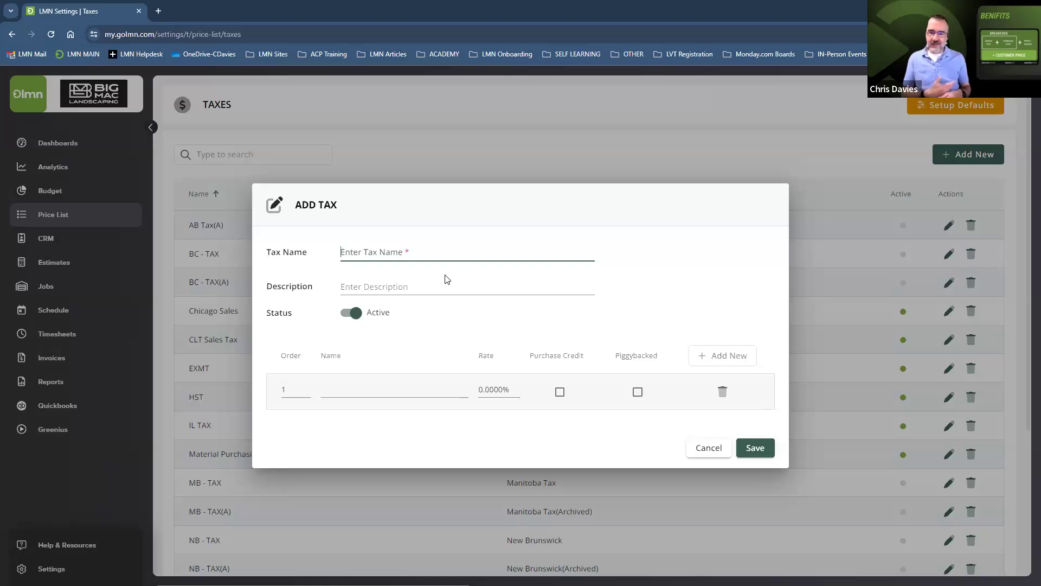
{"action": "type", "text": "HST"}
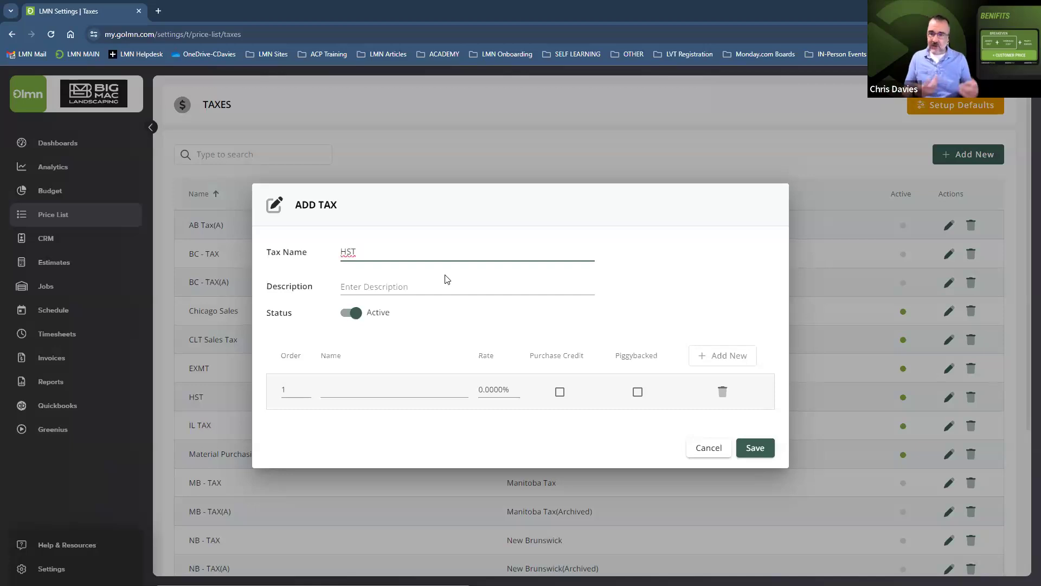
{"action": "left_click", "coordinate": [377, 286]}
{"action": "type", "text": "Harmonized Sales Tax"}
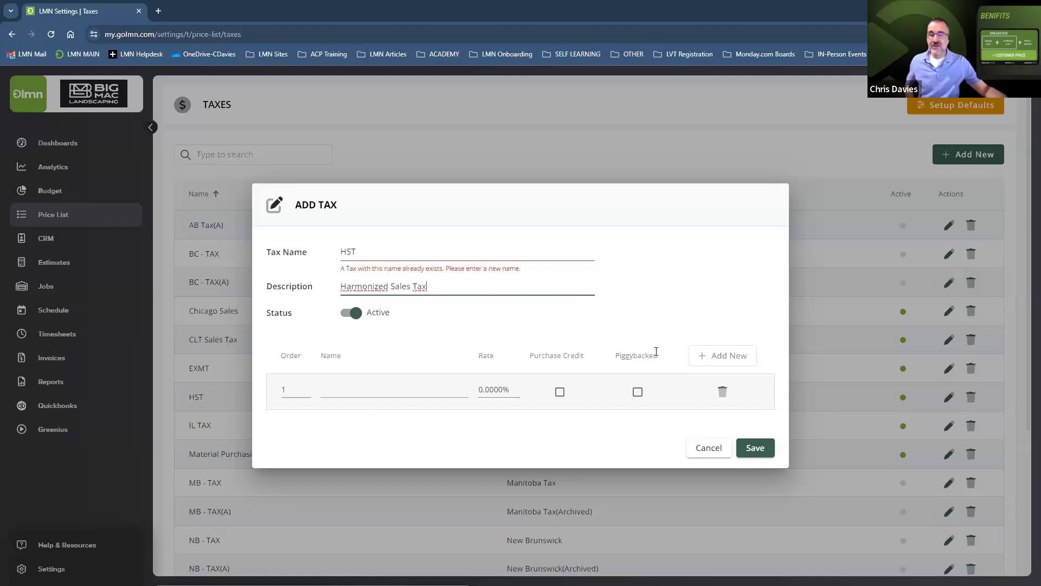
{"action": "key", "text": "alt+Tab"}
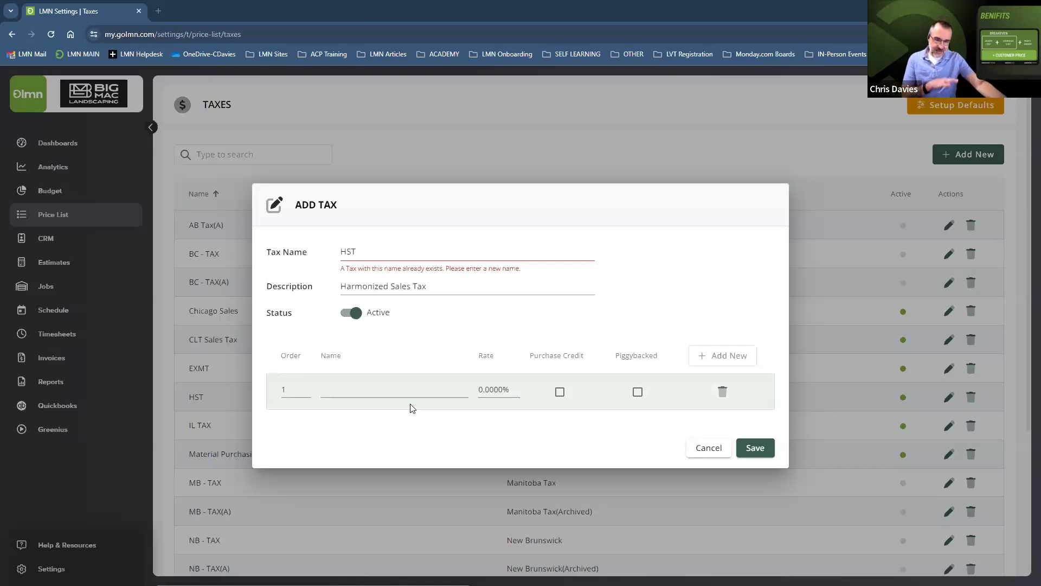
{"action": "left_click", "coordinate": [710, 447]}
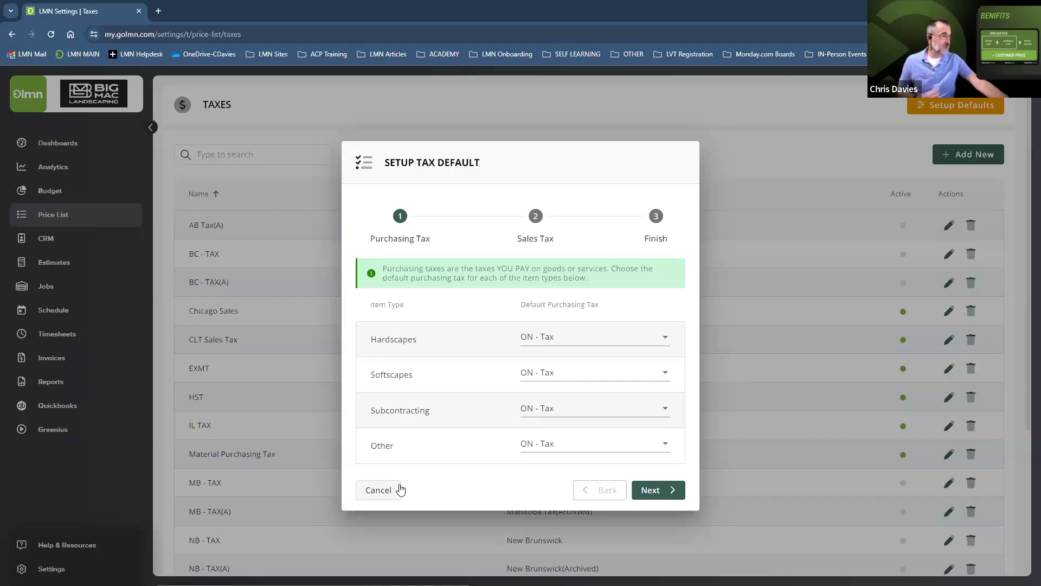
Go through the default purchasing and sales tax setup, enable updating catalog items to use these defaults, and cancel the setup
{"action": "left_click", "coordinate": [650, 488]}
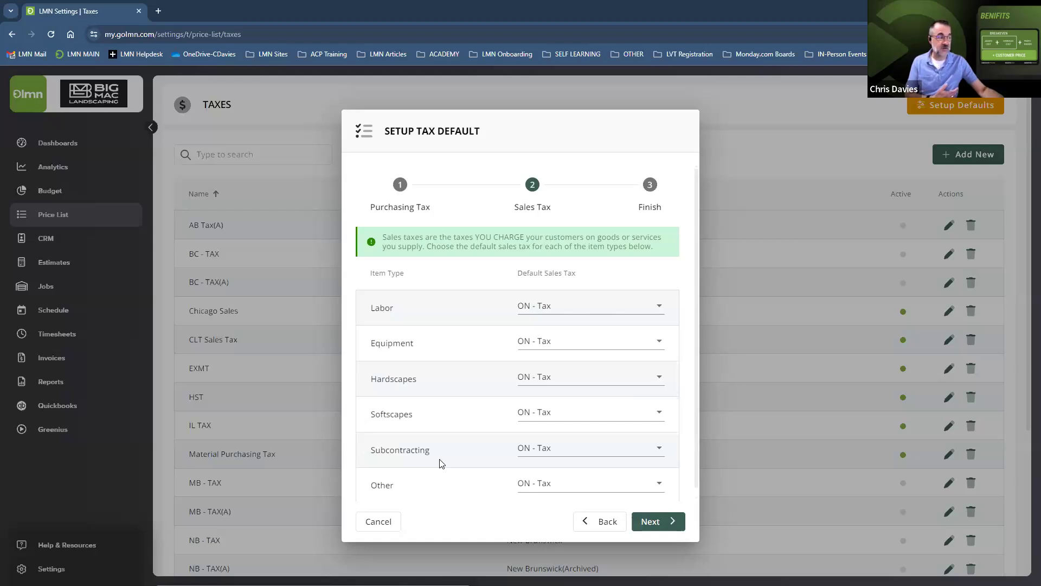
{"action": "scroll", "coordinate": [440, 463], "scroll_direction": "down", "scroll_amount": 1}
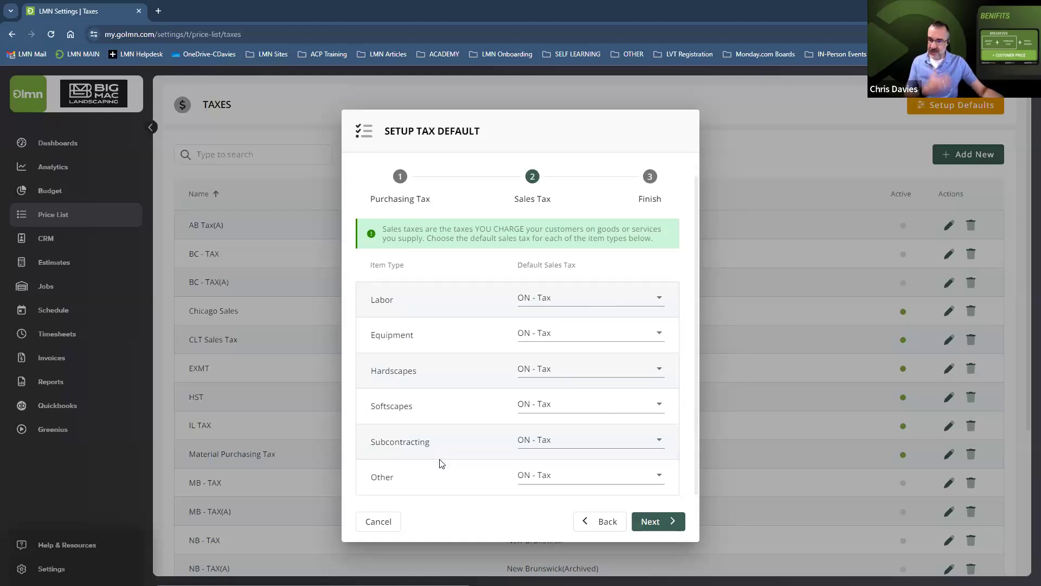
{"action": "left_click", "coordinate": [576, 298]}
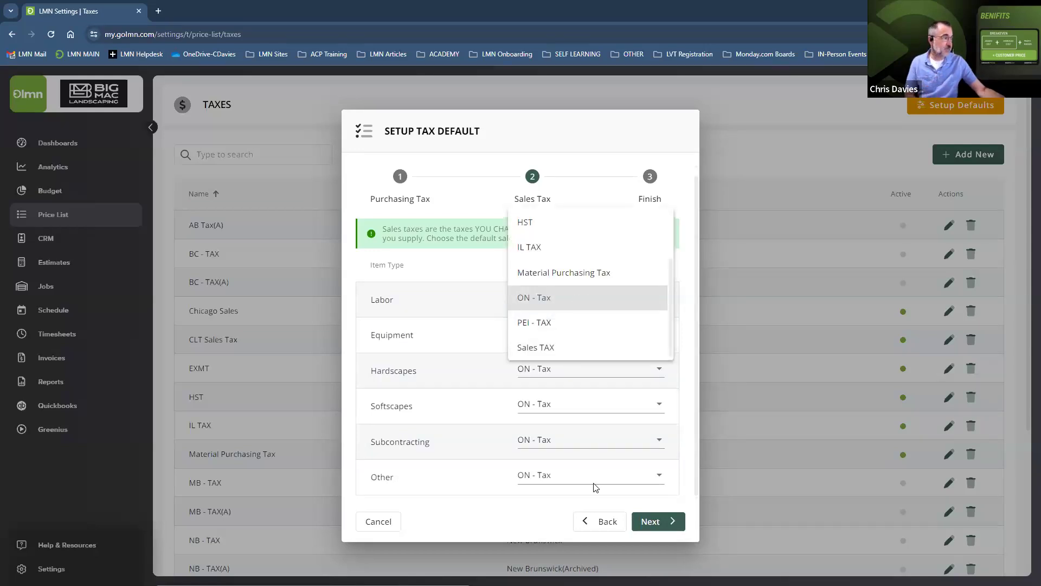
{"action": "left_click", "coordinate": [662, 525]}
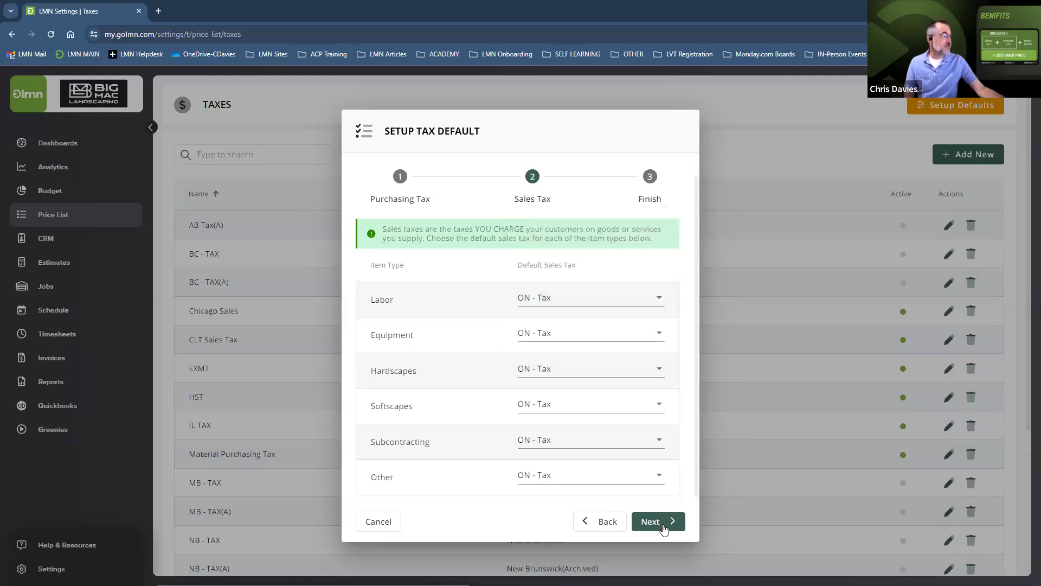
{"action": "left_click", "coordinate": [662, 525]}
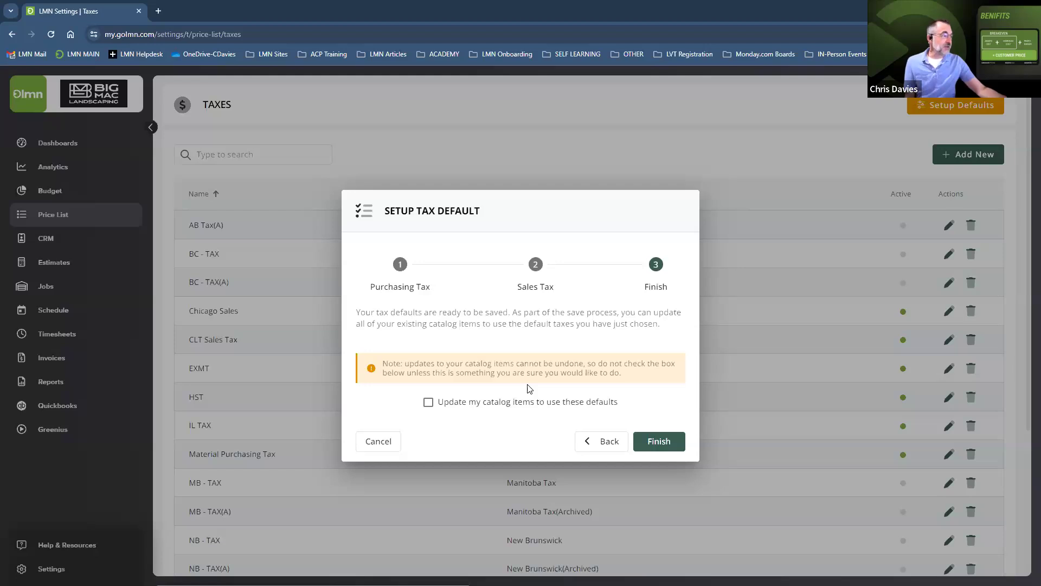
{"action": "left_click", "coordinate": [474, 402]}
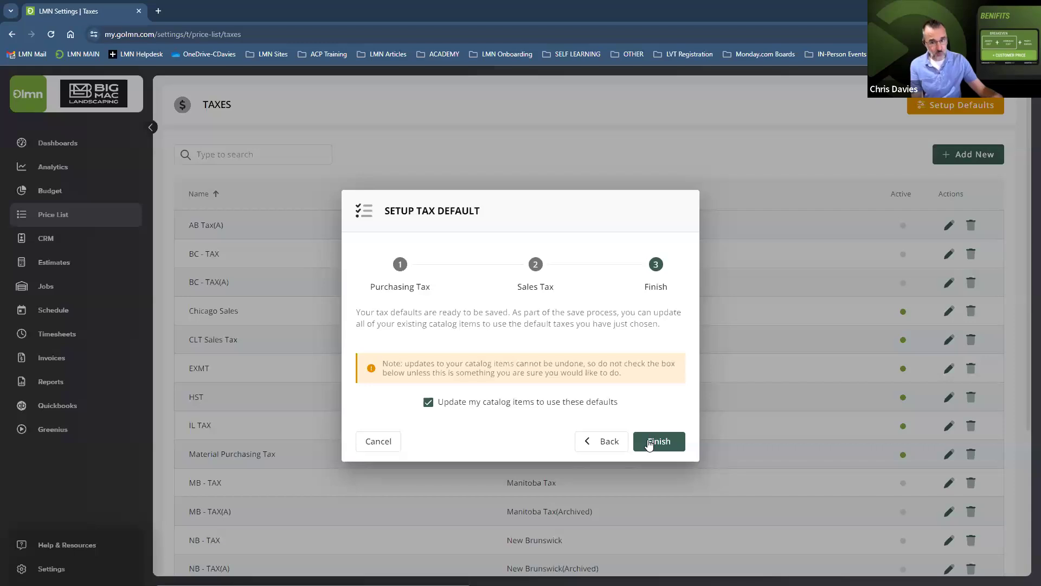
{"action": "left_click", "coordinate": [377, 442]}
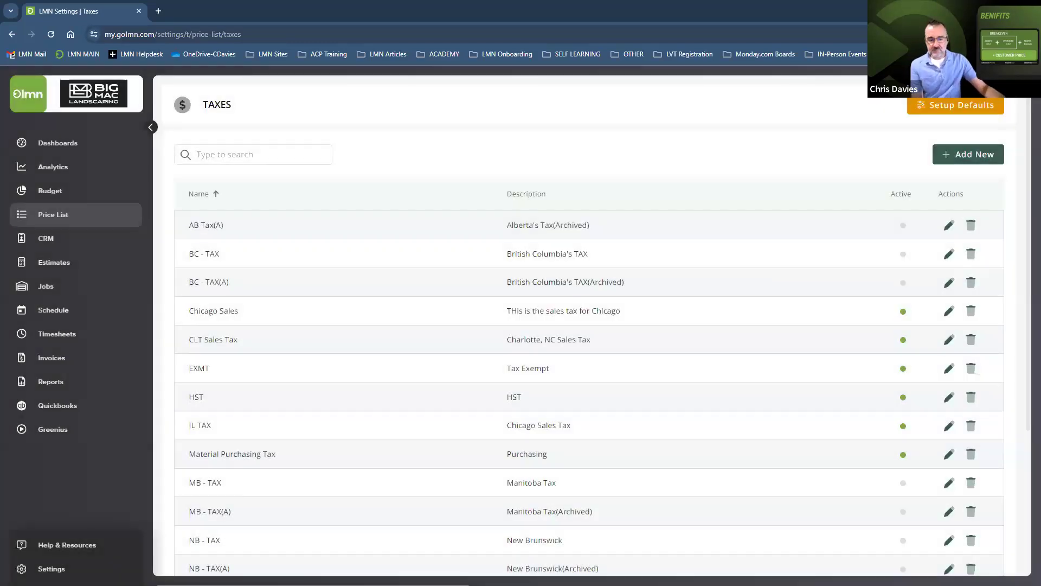
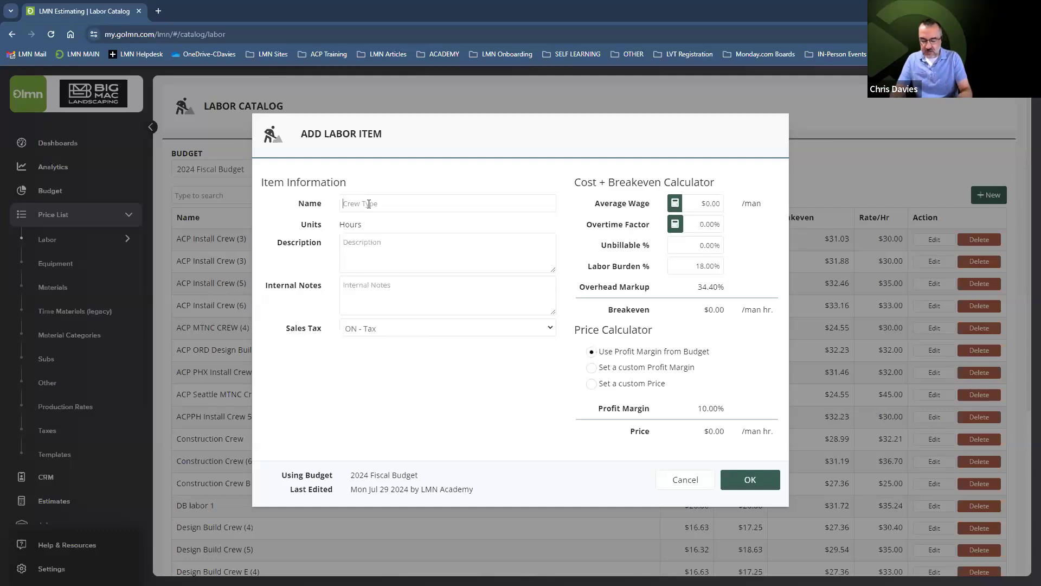
Name the new labor item Landscpaing Crew (3)
{"action": "type", "text": "Landscaping Crew ("}
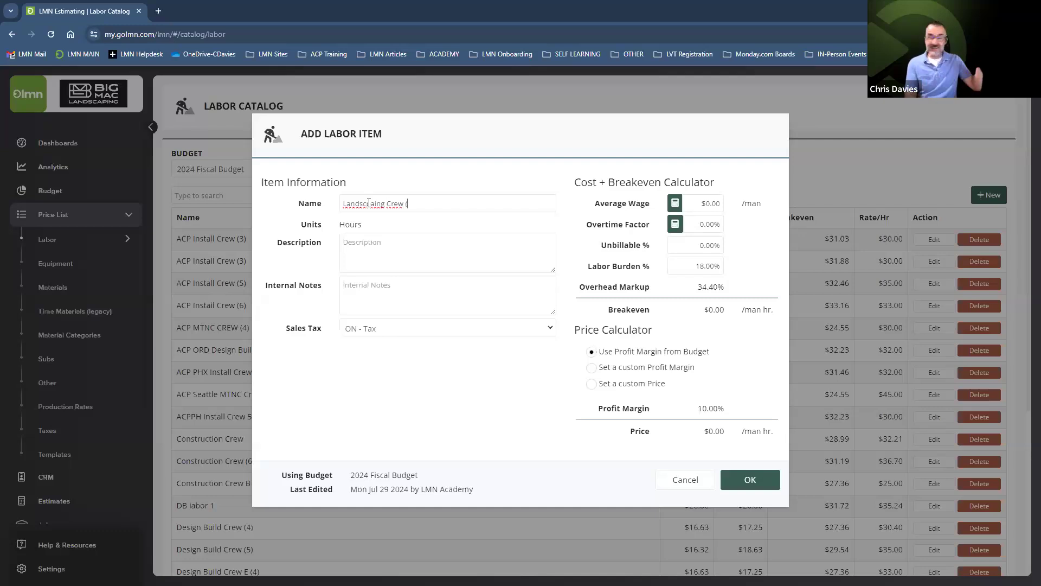
{"action": "type", "text": "3)"}
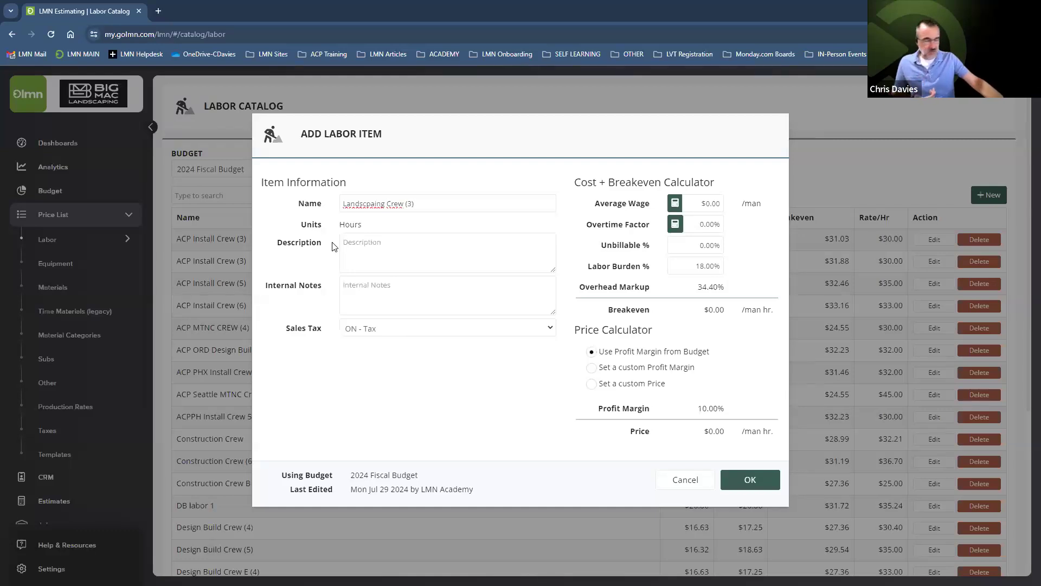
{"action": "left_click", "coordinate": [446, 269]}
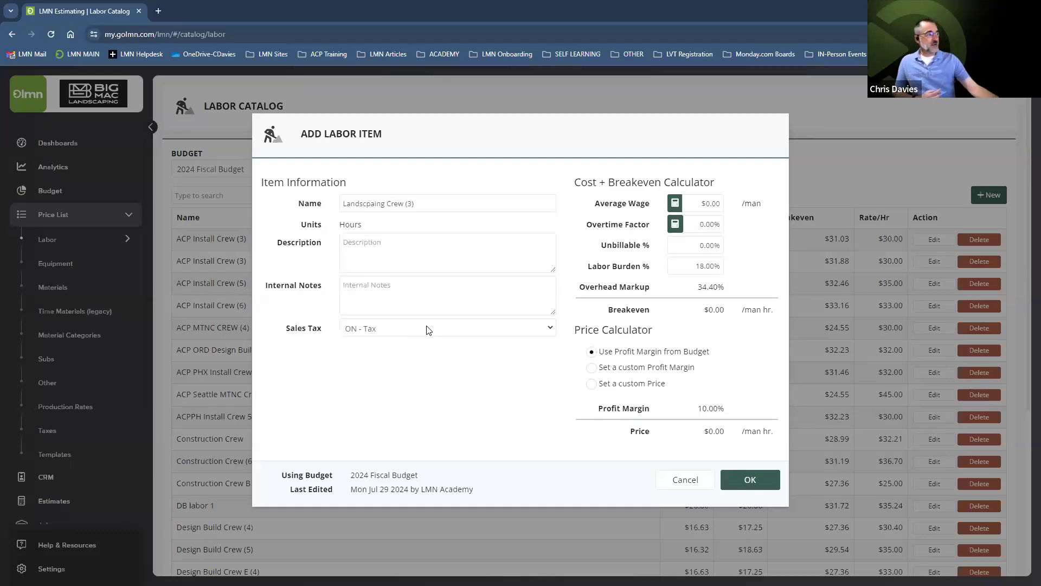
Calculate the crew's average wage and overtime factor from one Lead Hand and two Maintenance Labor employees
{"action": "left_click", "coordinate": [674, 203]}
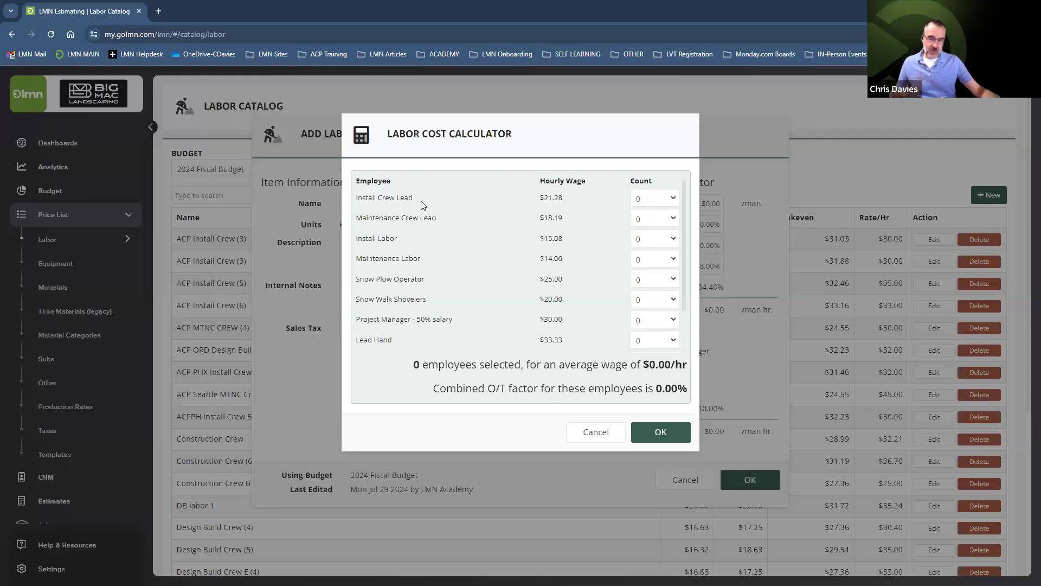
{"action": "left_click", "coordinate": [646, 341]}
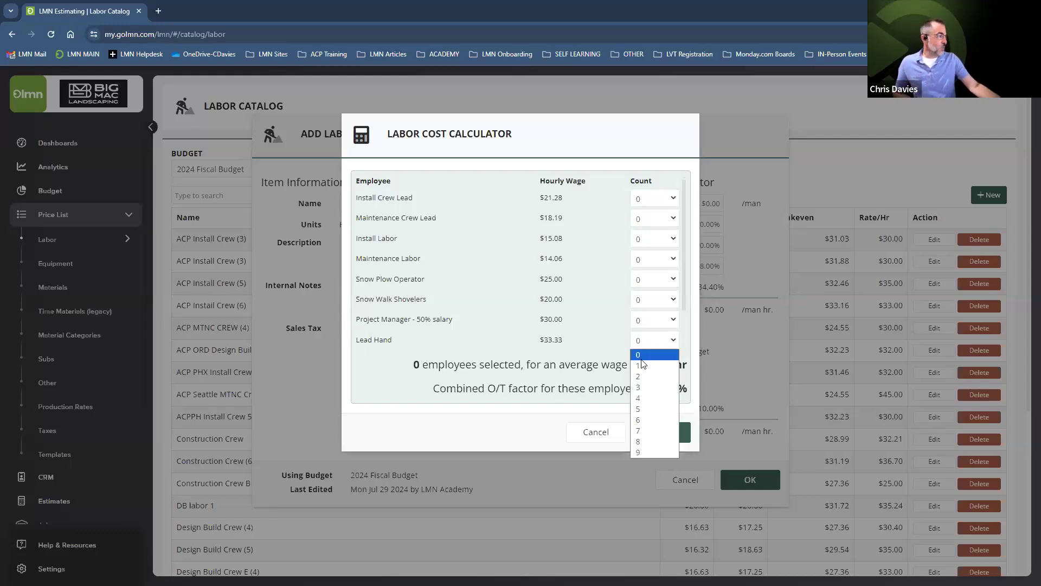
{"action": "left_click", "coordinate": [640, 366]}
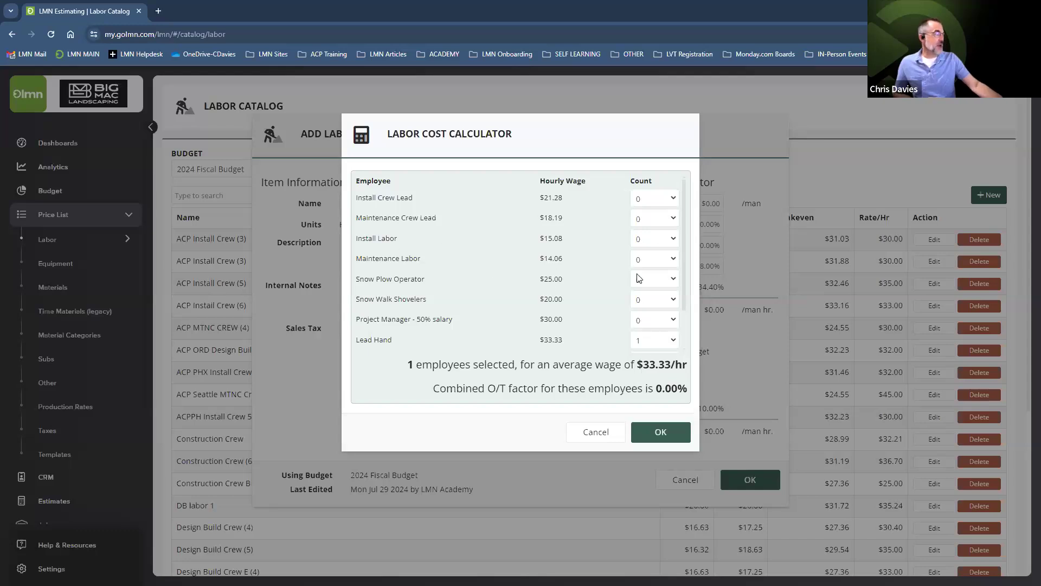
{"action": "left_click", "coordinate": [654, 262]}
{"action": "left_click", "coordinate": [646, 297]}
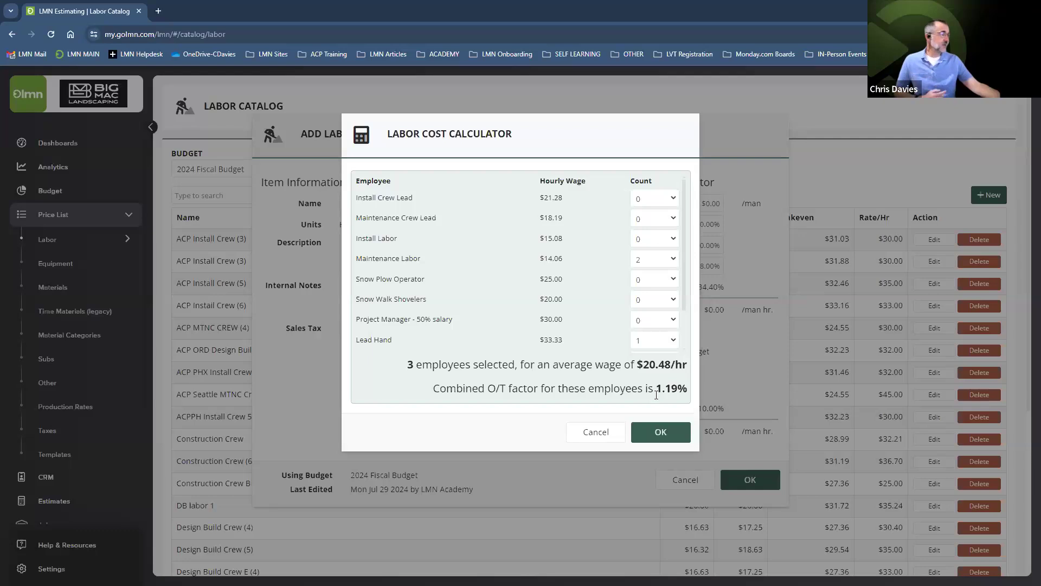
{"action": "left_click", "coordinate": [660, 432]}
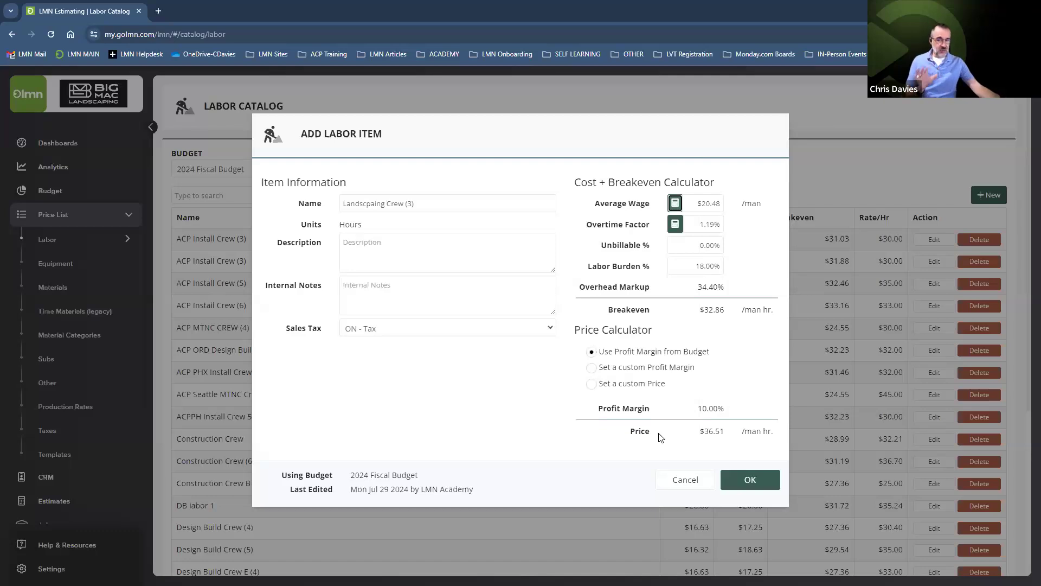
Review the crew's average wage, overtime factor, labor burden and breakeven rate
{"action": "left_click_drag", "start_coordinate": [699, 203], "coordinate": [725, 204]}
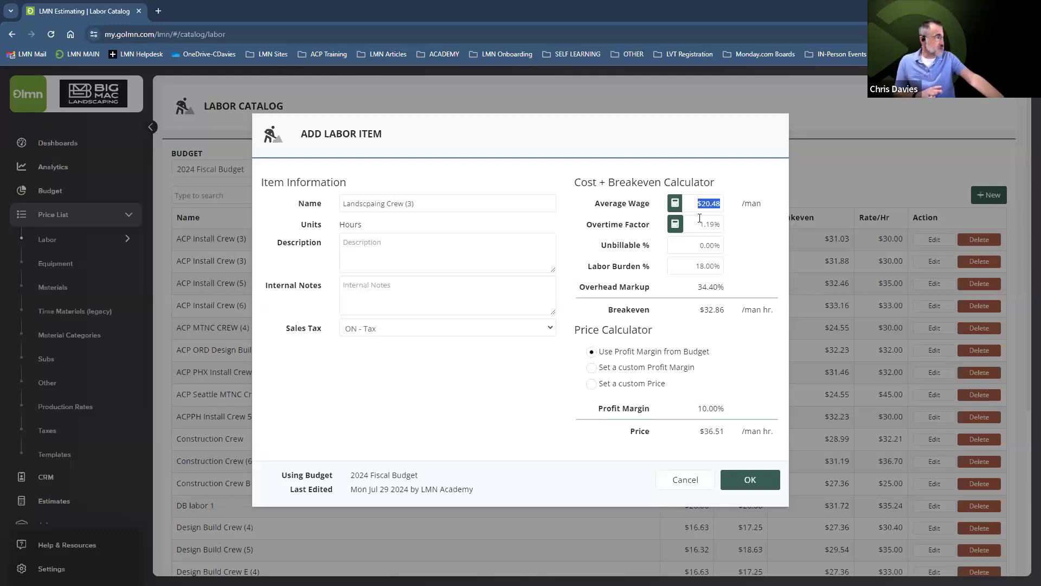
{"action": "left_click_drag", "start_coordinate": [694, 227], "coordinate": [728, 228]}
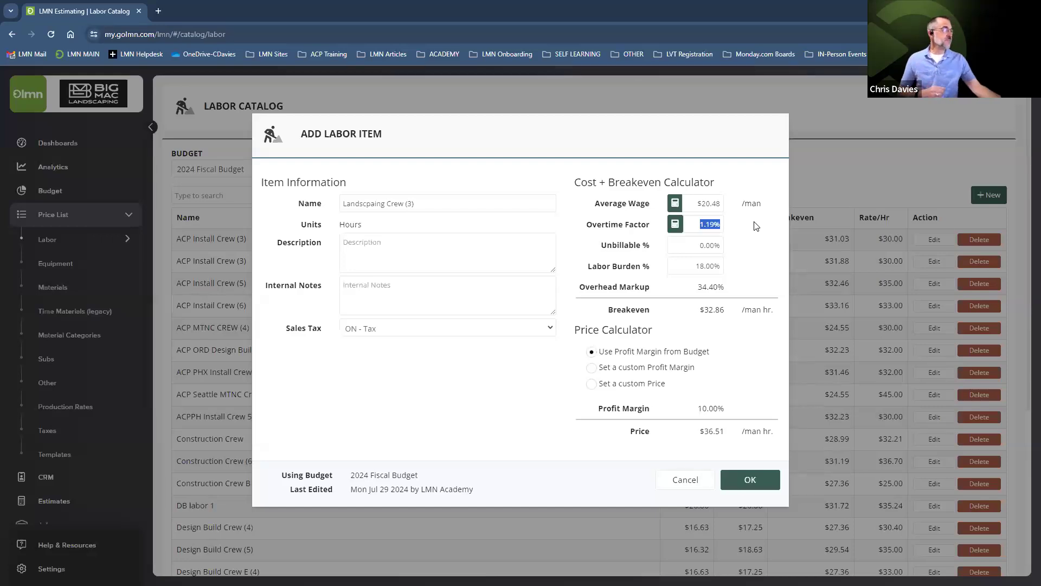
{"action": "left_click", "coordinate": [705, 266]}
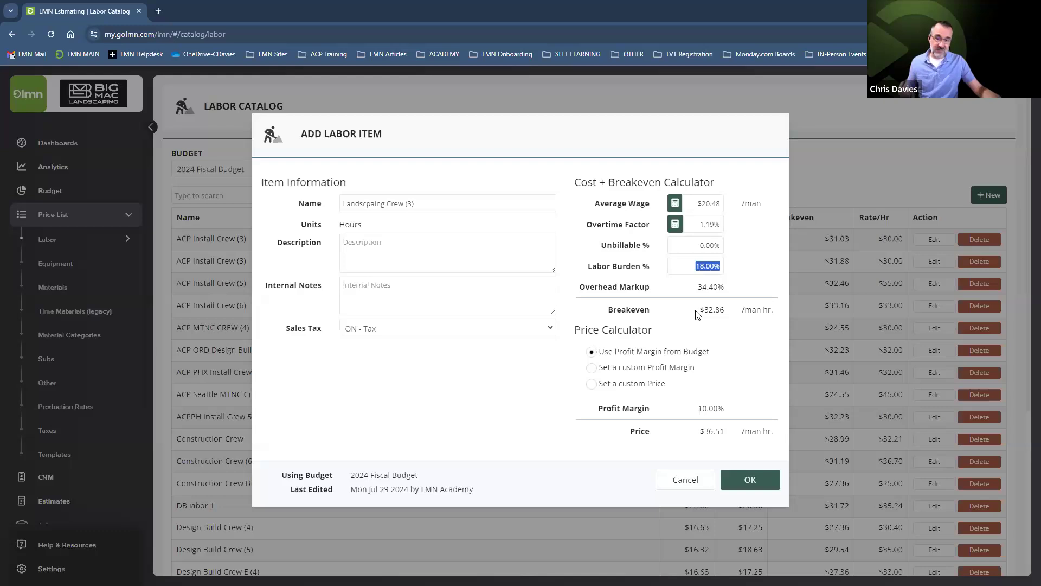
{"action": "left_click_drag", "start_coordinate": [698, 310], "coordinate": [726, 310]}
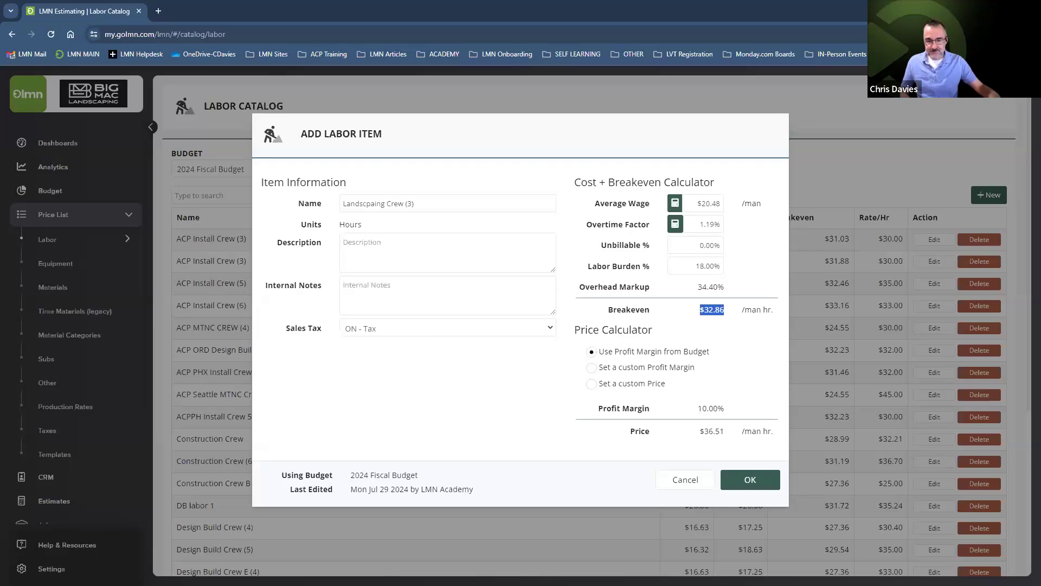
{"action": "key", "text": "alt+Tab"}
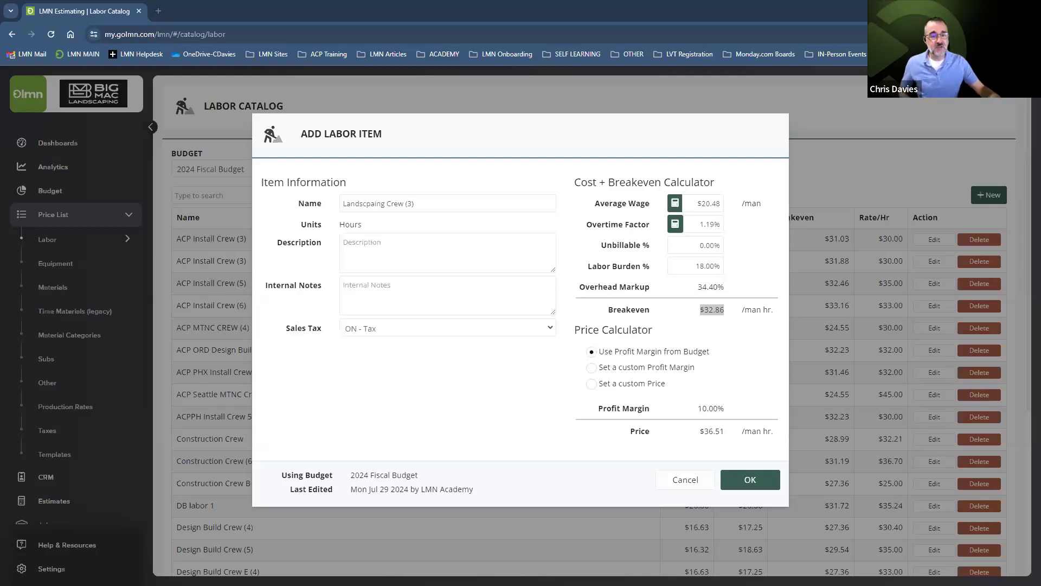
{"action": "left_click", "coordinate": [691, 312]}
{"action": "left_click_drag", "start_coordinate": [683, 311], "coordinate": [727, 316]}
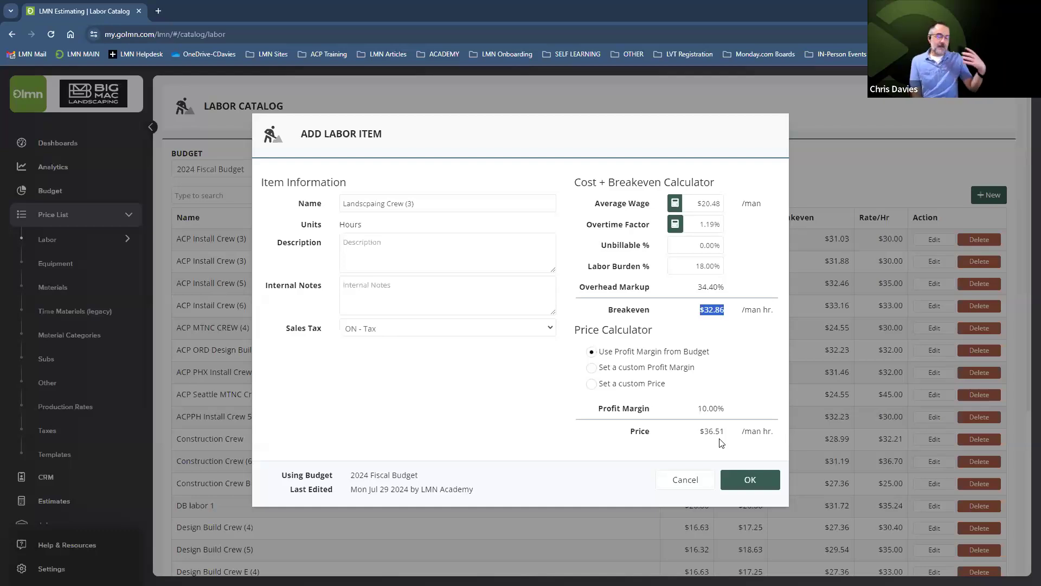
Price the crew with a custom profit margin of 15%
{"action": "left_click", "coordinate": [591, 368]}
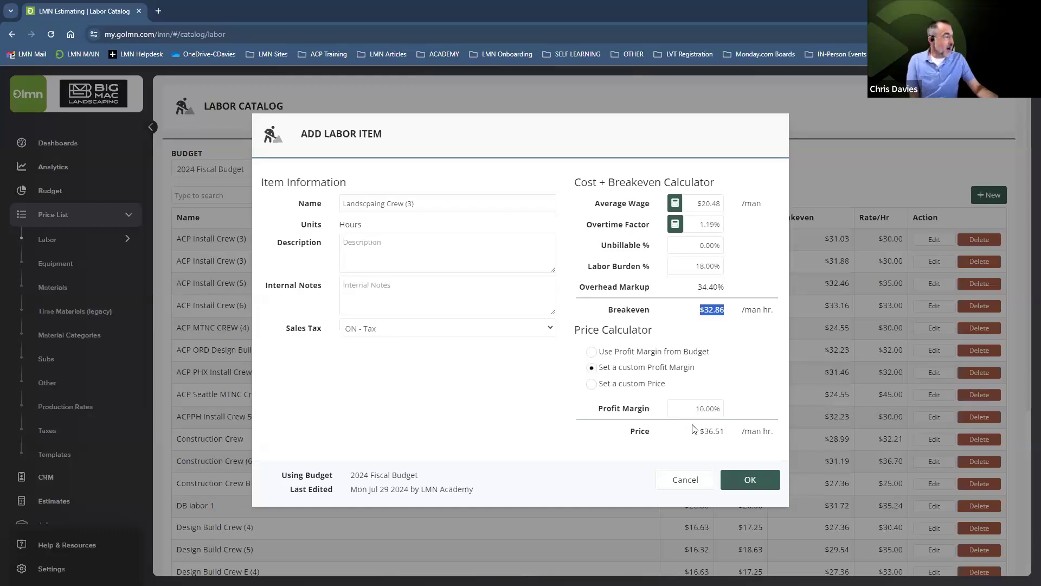
{"action": "left_click_drag", "start_coordinate": [688, 411], "coordinate": [738, 417]}
{"action": "type", "text": "15"}
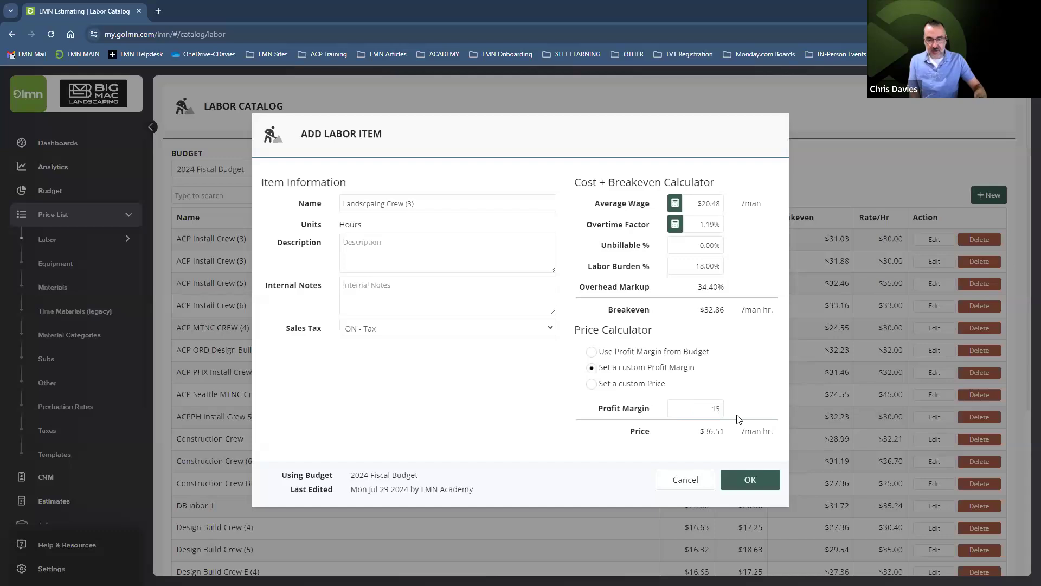
{"action": "left_click", "coordinate": [759, 383]}
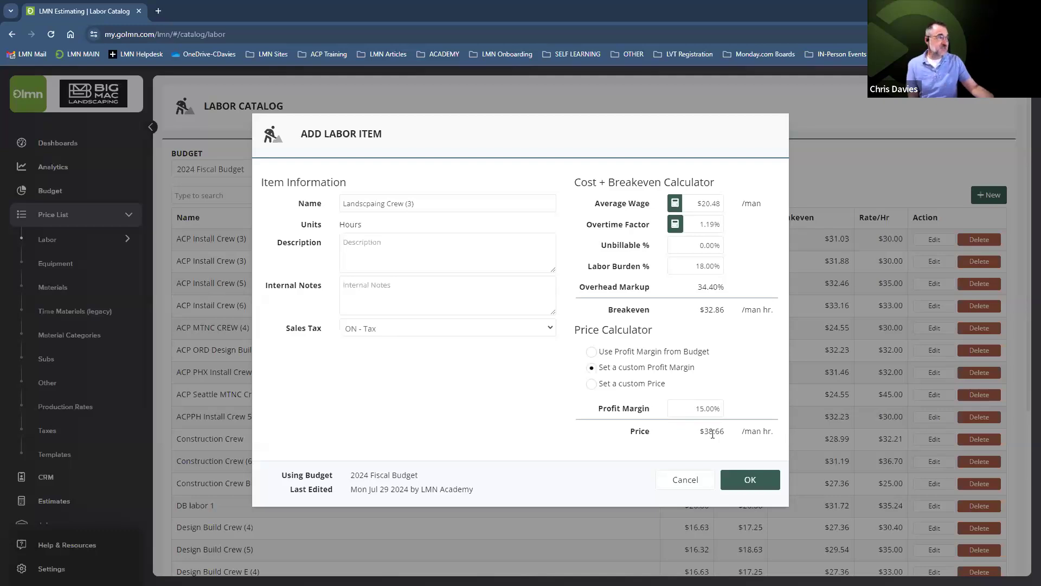
{"action": "left_click_drag", "start_coordinate": [422, 211], "coordinate": [297, 211]}
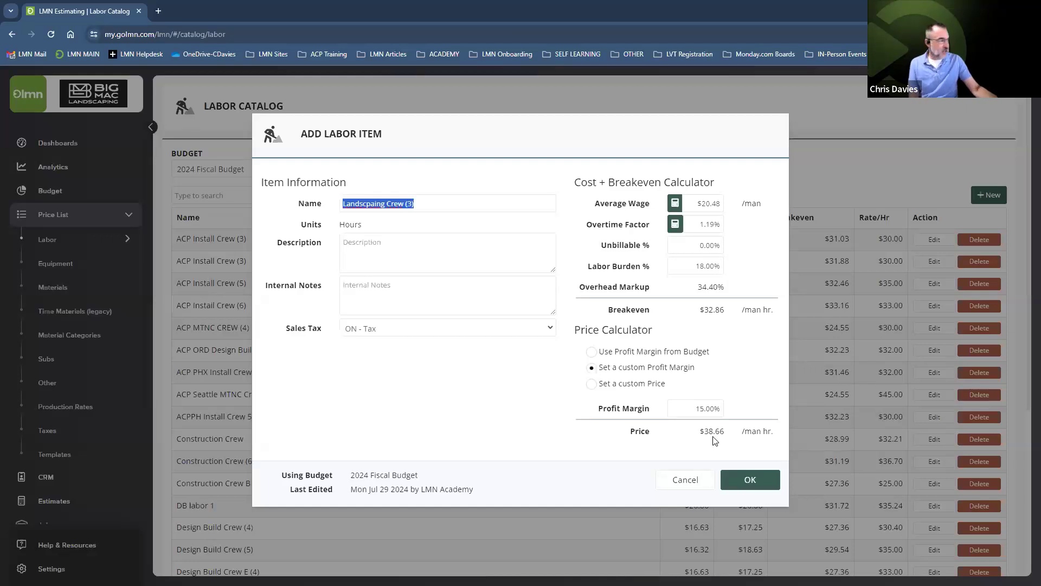
Switch the crew to a custom price of $40.00 per man hour
{"action": "left_click", "coordinate": [592, 384]}
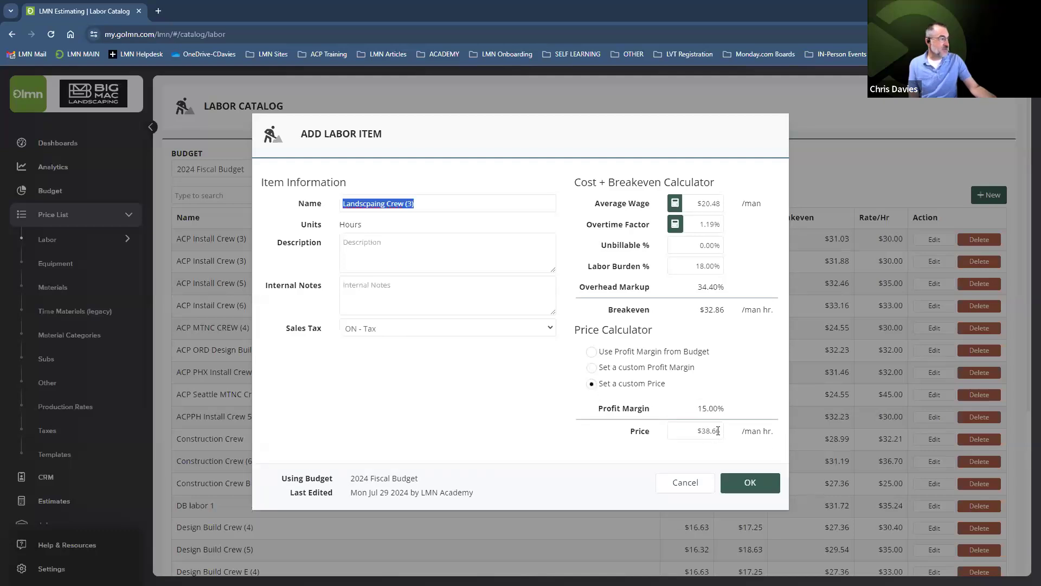
{"action": "left_click_drag", "start_coordinate": [697, 430], "coordinate": [725, 431]}
{"action": "type", "text": "40.00"}
{"action": "left_click", "coordinate": [585, 448]}
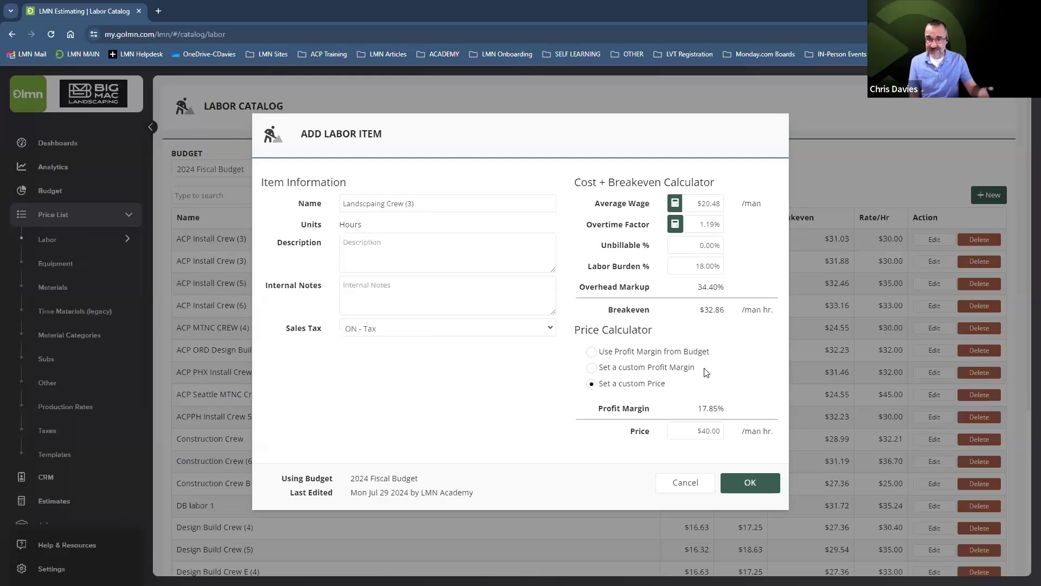
Set the crew's unbillable time to 10%
{"action": "left_click", "coordinate": [713, 245]}
{"action": "type", "text": "10"}
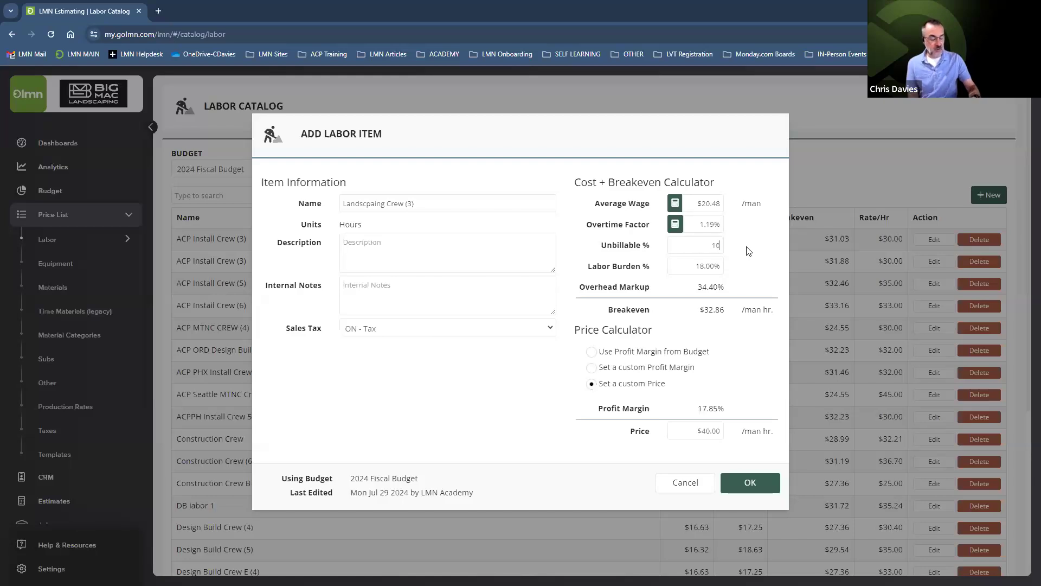
{"action": "type", "text": ".00"}
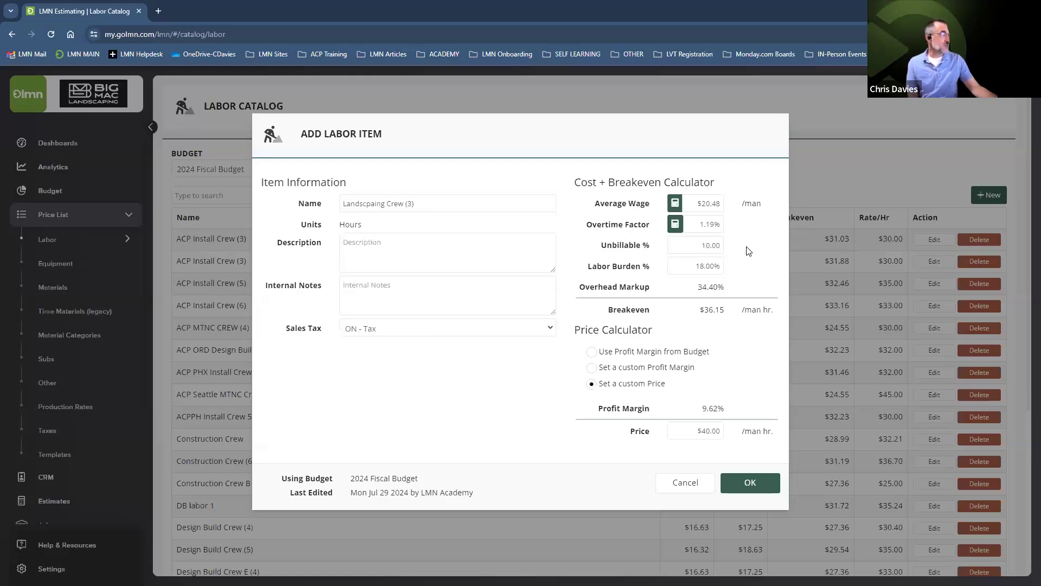
{"action": "left_click", "coordinate": [749, 251]}
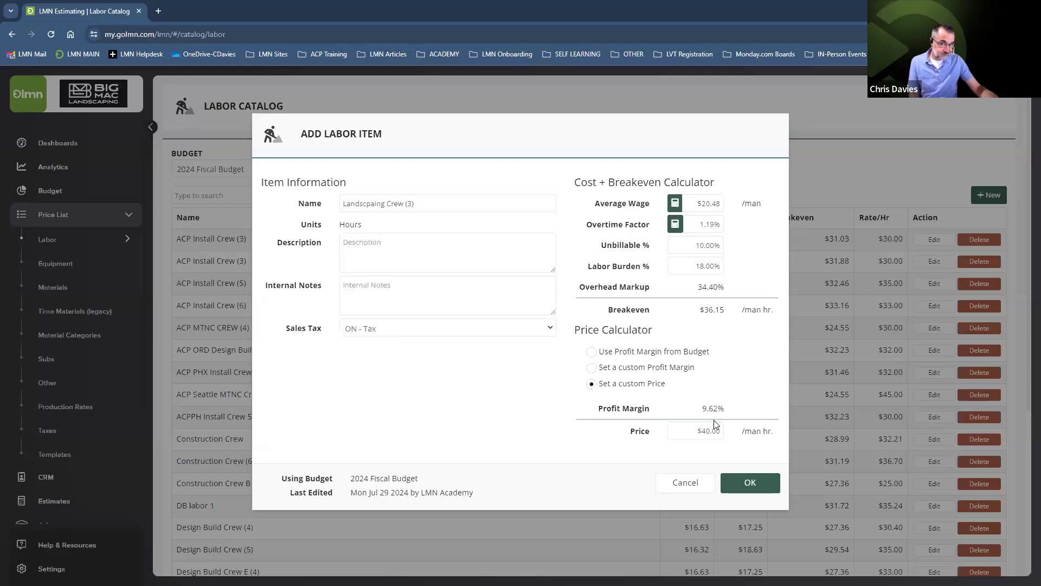
Try the budget's profit margin for the crew price, and replace it with a custom margin of 15%
{"action": "left_click", "coordinate": [592, 352]}
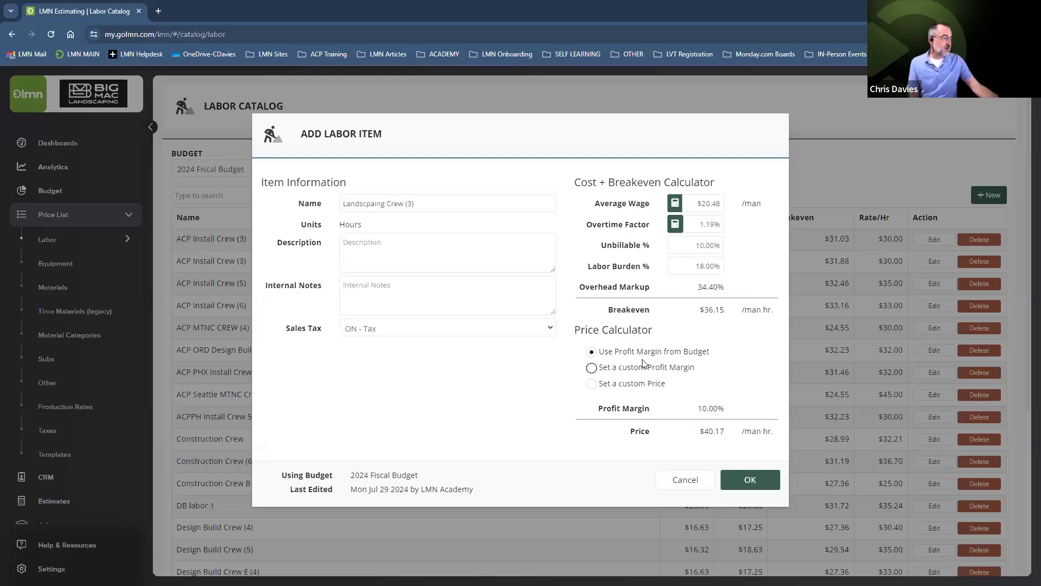
{"action": "left_click", "coordinate": [592, 367]}
{"action": "left_click", "coordinate": [694, 408]}
{"action": "type", "text": "15"}
{"action": "left_click", "coordinate": [747, 408]}
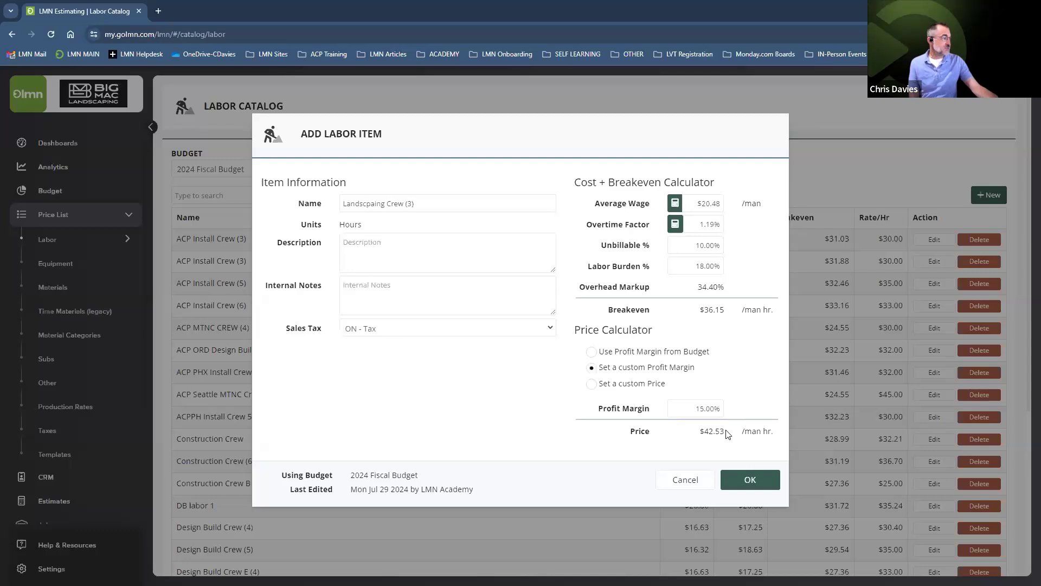
Set a custom price of $45.00 per man hour for the crew
{"action": "left_click", "coordinate": [592, 384]}
{"action": "left_click", "coordinate": [688, 429]}
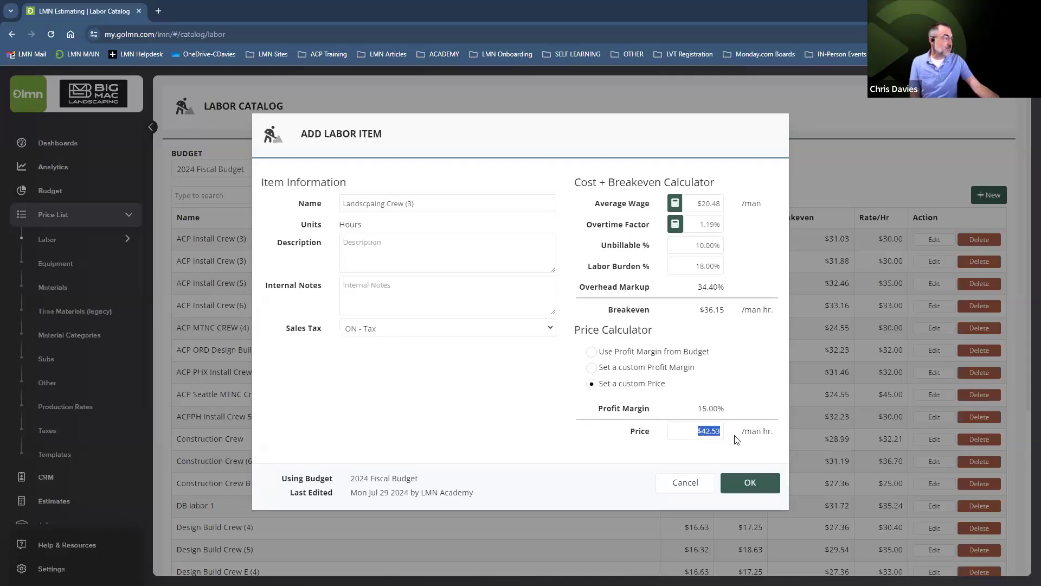
{"action": "type", "text": "45"}
{"action": "left_click", "coordinate": [738, 441]}
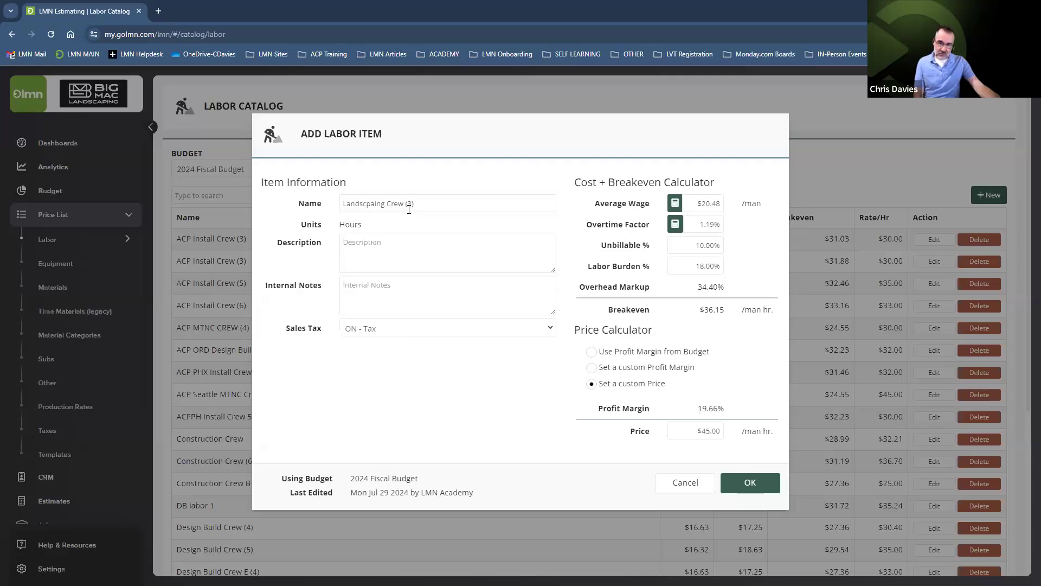
Check the man-hour price against the crew size in the item name, and cancel the new labor item
{"action": "left_click", "coordinate": [697, 430]}
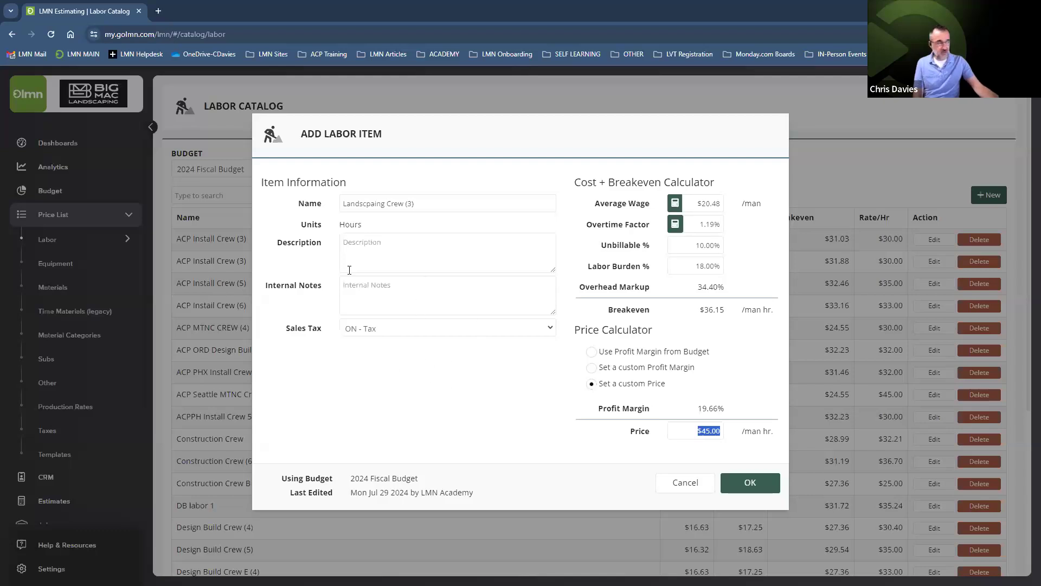
{"action": "left_click_drag", "start_coordinate": [404, 202], "coordinate": [429, 204]}
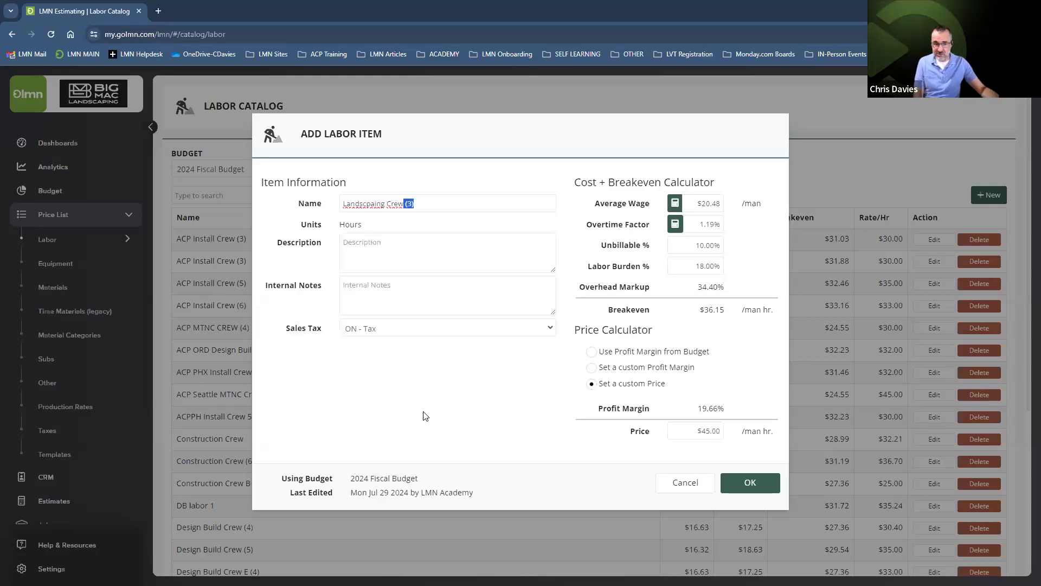
{"action": "left_click", "coordinate": [686, 483]}
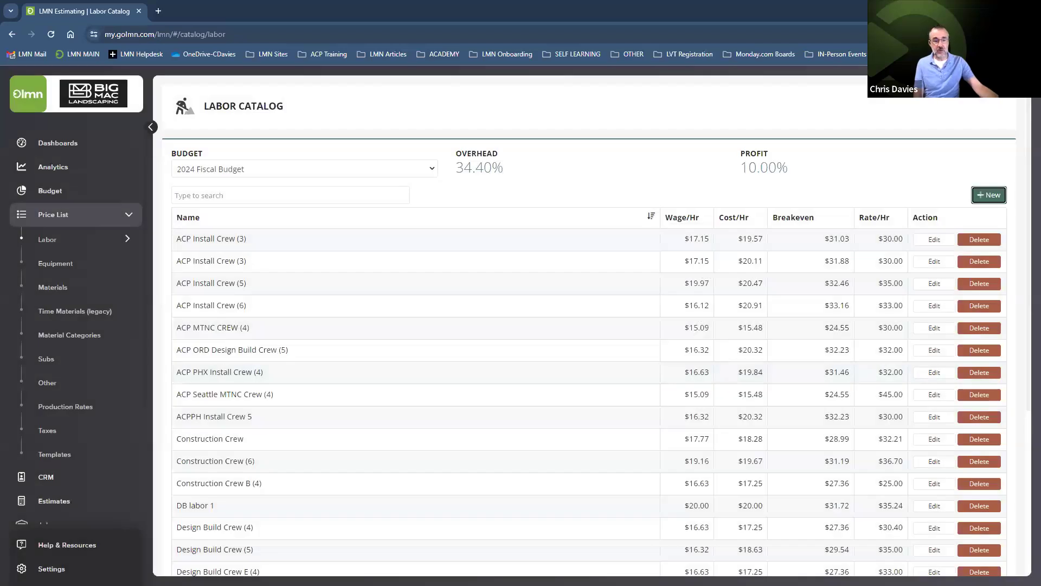
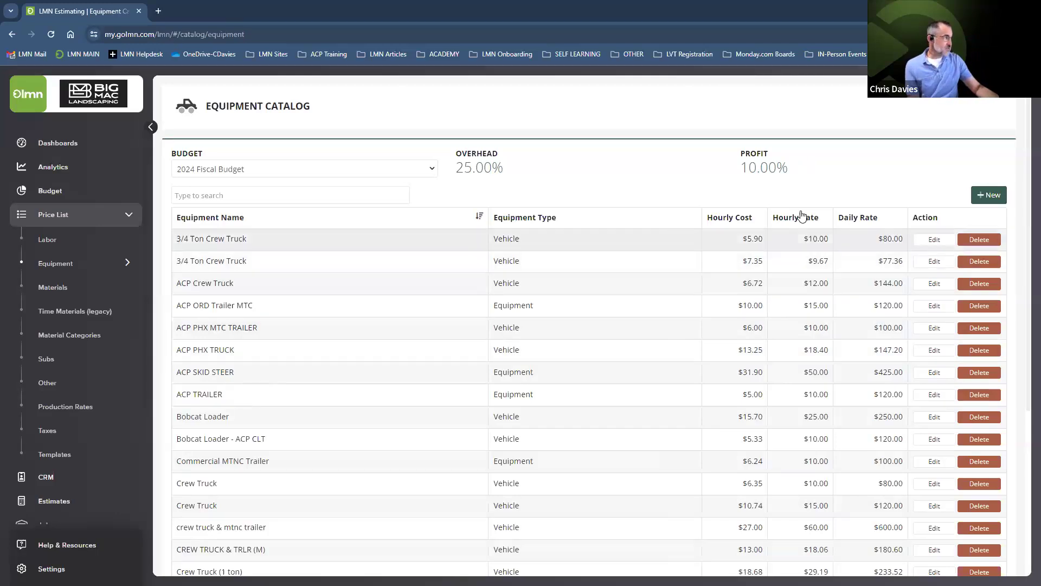
Start a new equipment item named Fertilization Truck and keep its type as Vehicle
{"action": "left_click", "coordinate": [991, 196]}
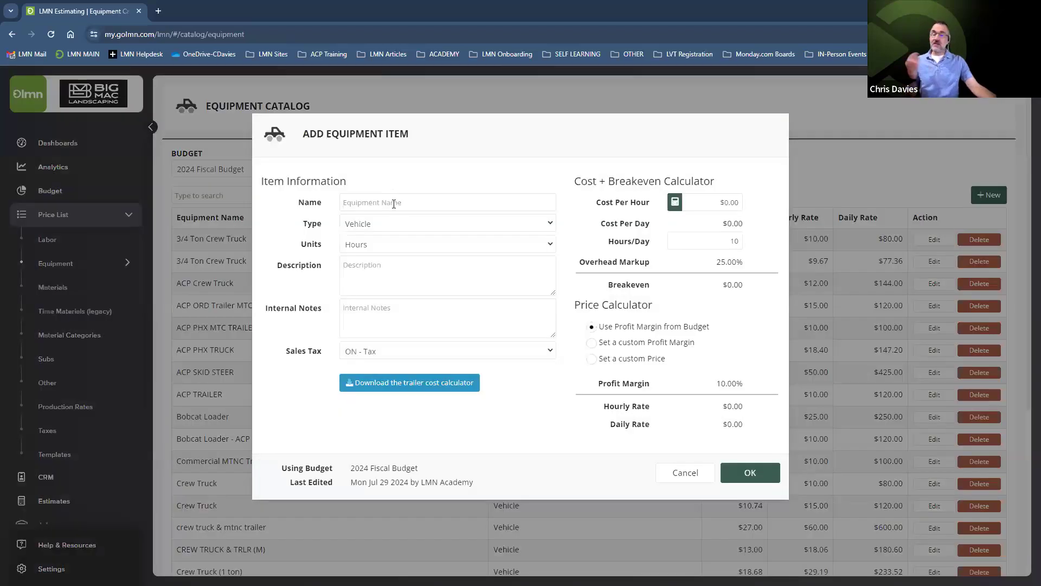
{"action": "type", "text": "Fertilization Truck"}
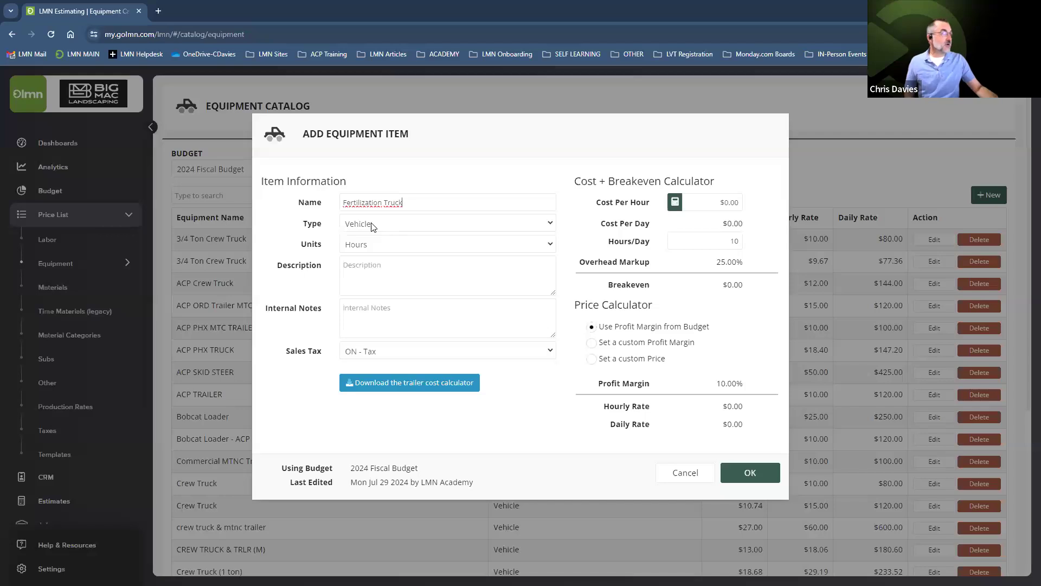
{"action": "left_click", "coordinate": [373, 225]}
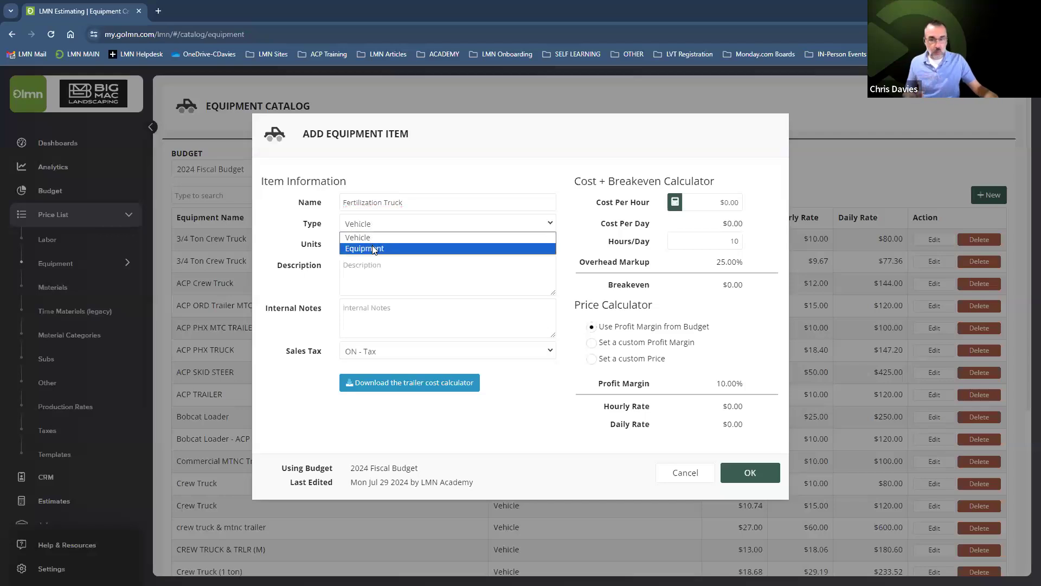
{"action": "left_click", "coordinate": [313, 243]}
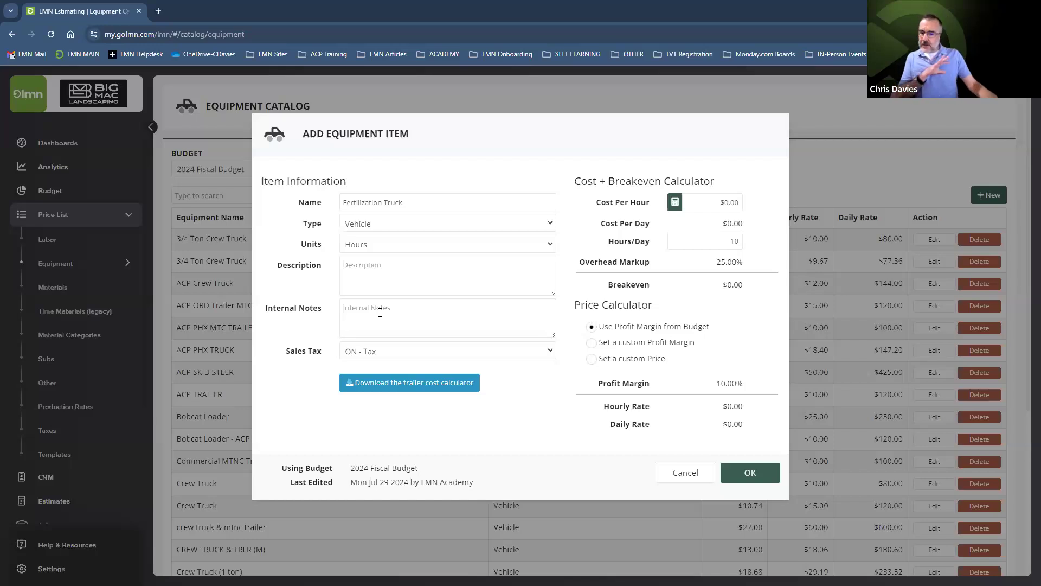
Download the trailer cost calculator and review its maintenance, construction and snow example sheets in Excel
{"action": "left_click", "coordinate": [416, 388]}
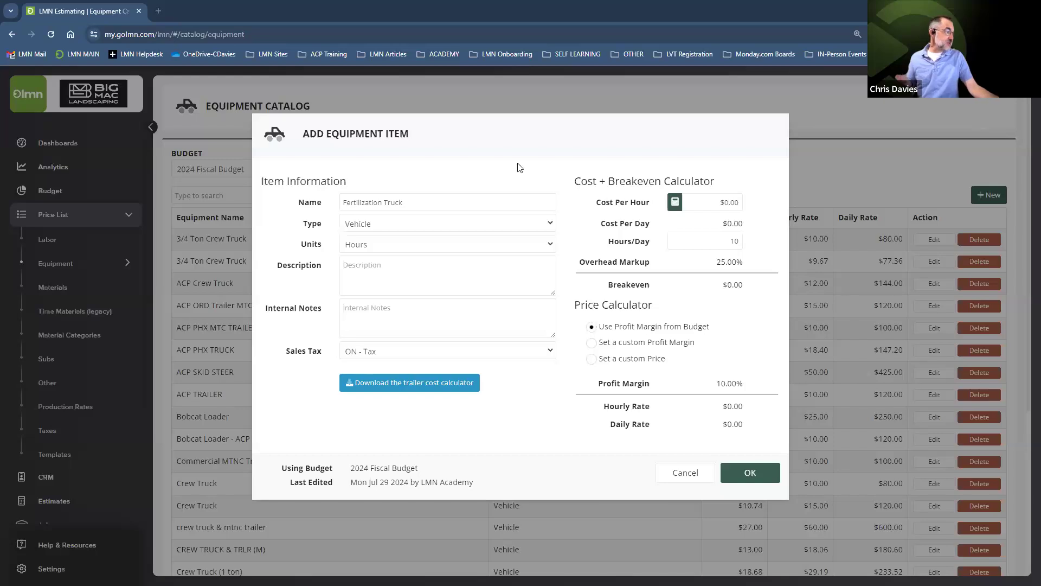
{"action": "left_click", "coordinate": [762, 165]}
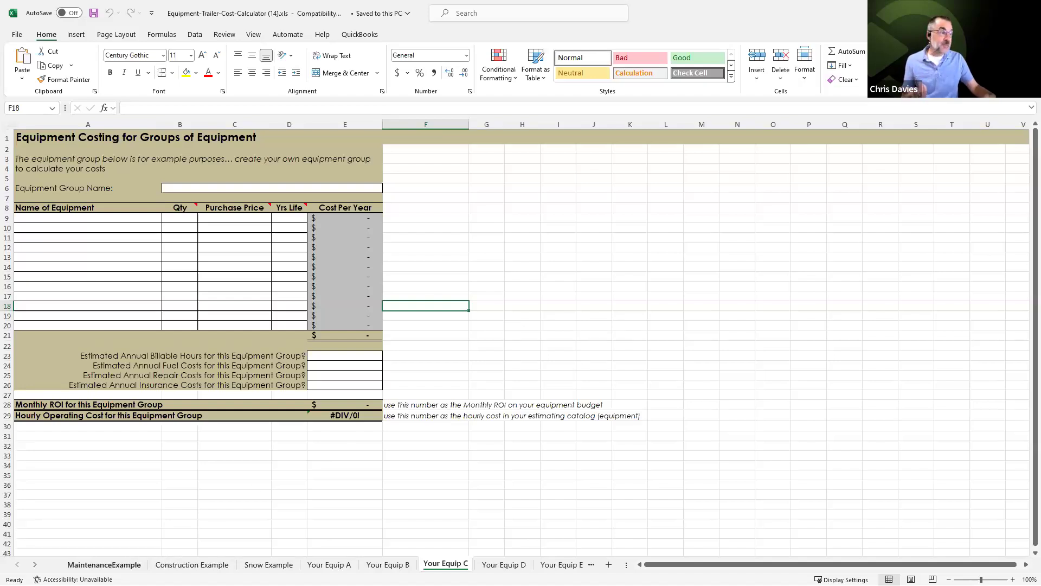
{"action": "left_click", "coordinate": [118, 565]}
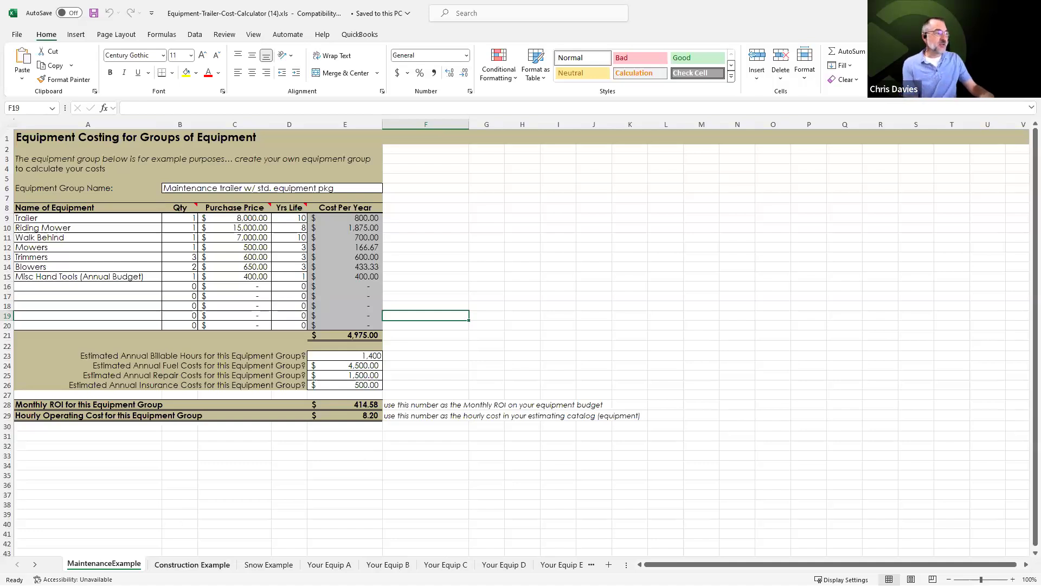
{"action": "left_click", "coordinate": [192, 564]}
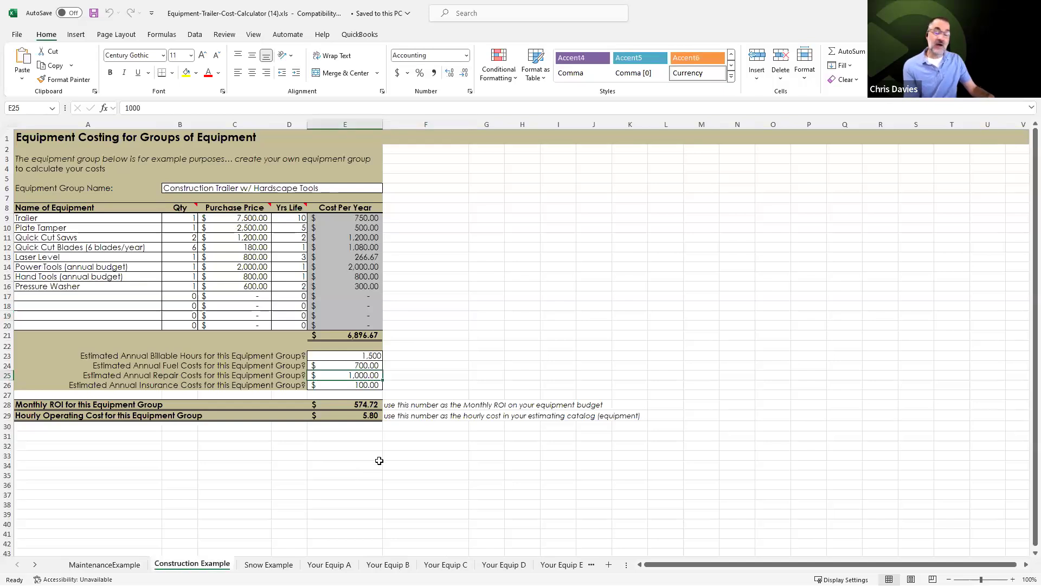
{"action": "left_click", "coordinate": [270, 565]}
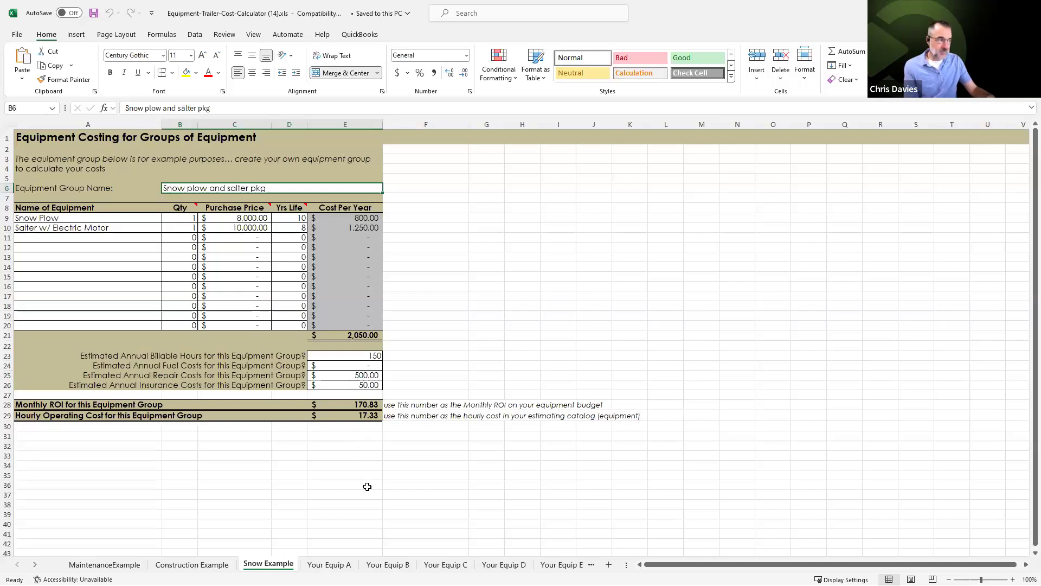
Look through the blank Your Equip A to Your Equip E sheets, and switch back to the equipment item in the browser
{"action": "left_click", "coordinate": [327, 564]}
{"action": "left_click", "coordinate": [387, 564]}
{"action": "left_click", "coordinate": [445, 564]}
{"action": "left_click", "coordinate": [504, 565]}
{"action": "left_click", "coordinate": [562, 565]}
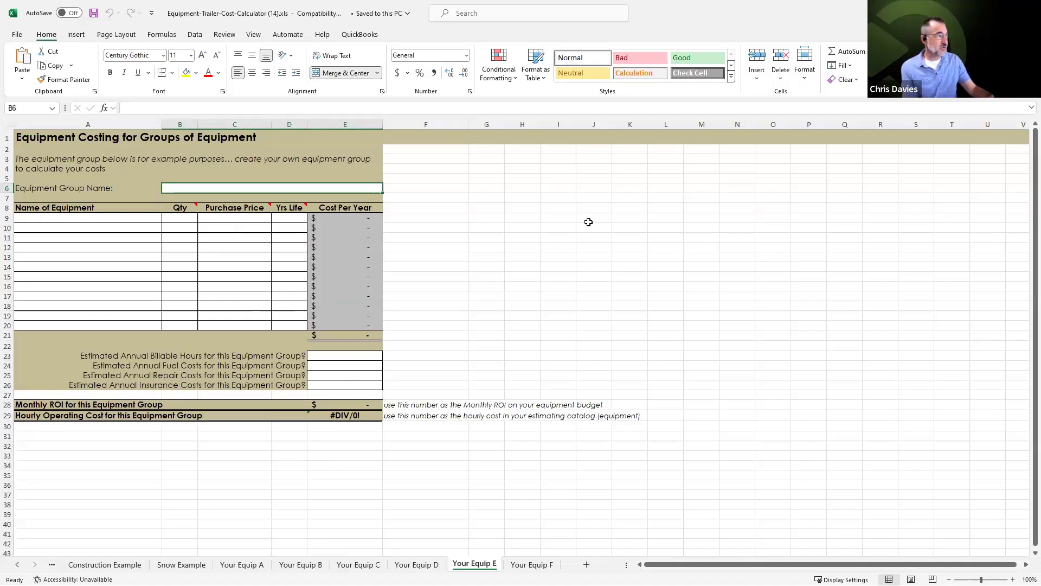
{"action": "key", "text": "alt+Tab"}
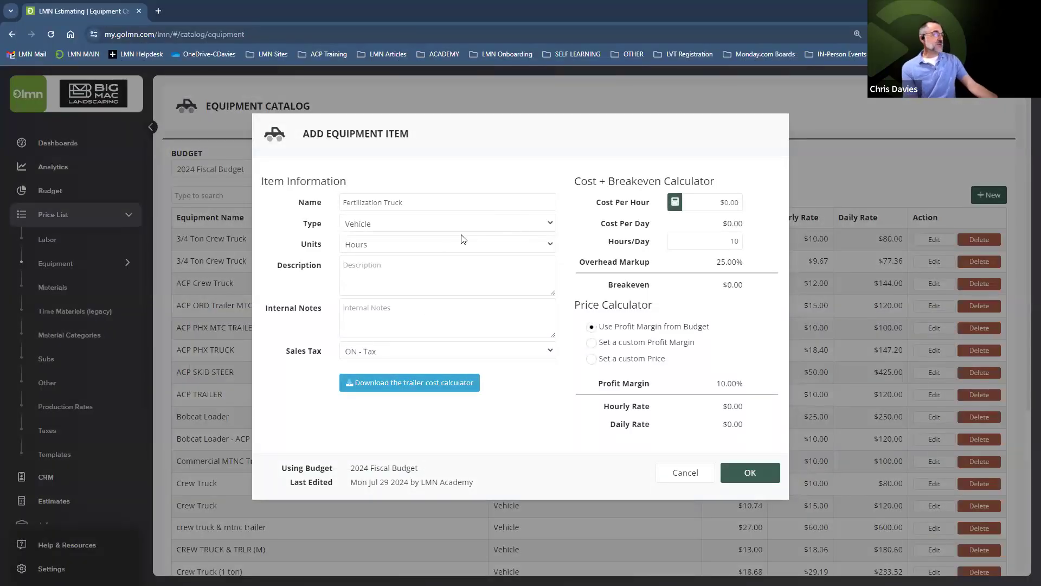
Open the cost-per-hour calculator for the Fertilization Truck and check its forecast billable hours per year
{"action": "left_click", "coordinate": [675, 205]}
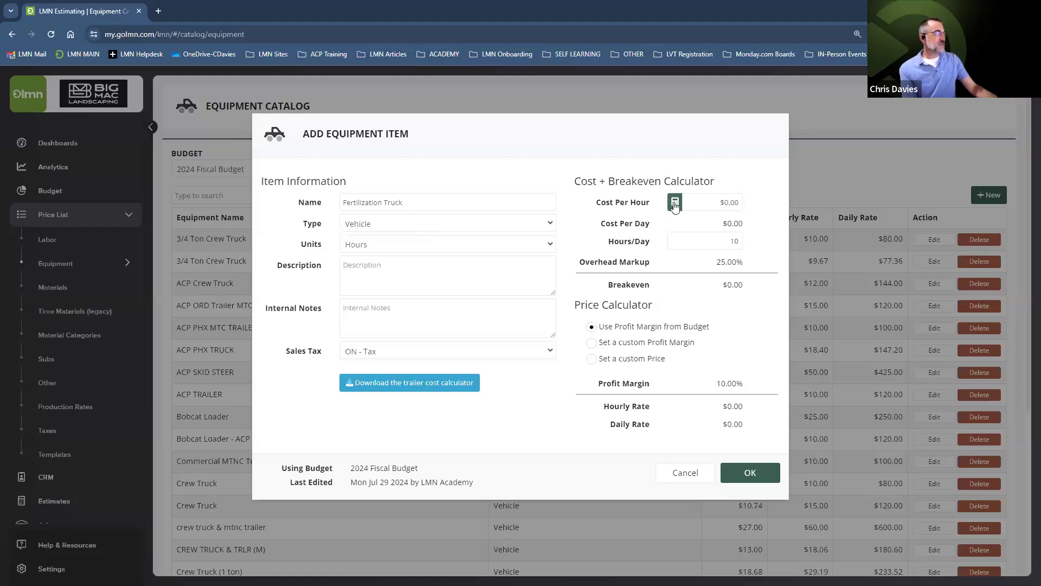
{"action": "triple_click", "coordinate": [369, 204]}
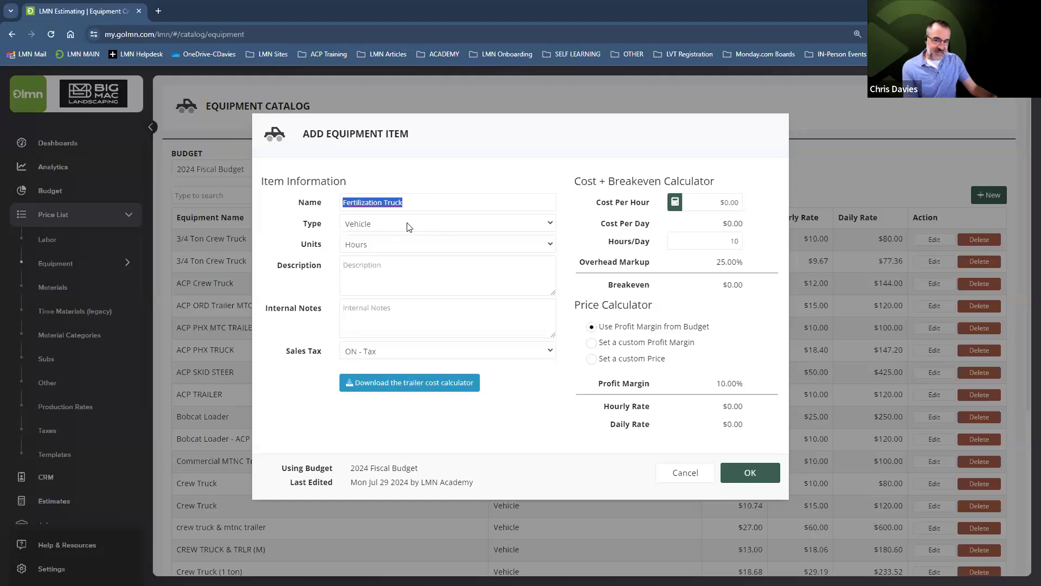
{"action": "left_click", "coordinate": [675, 202]}
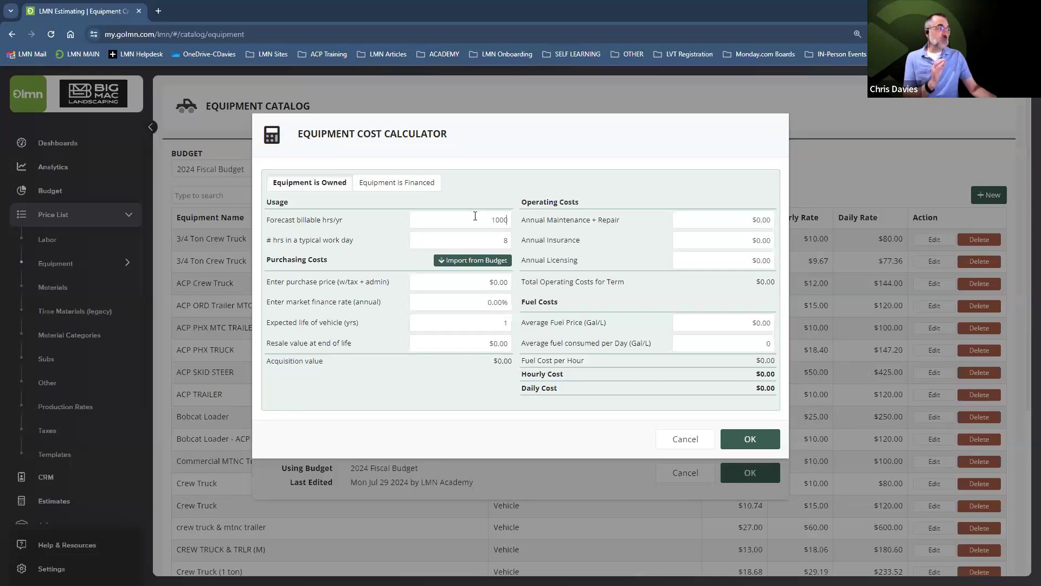
{"action": "left_click_drag", "start_coordinate": [475, 216], "coordinate": [534, 223]}
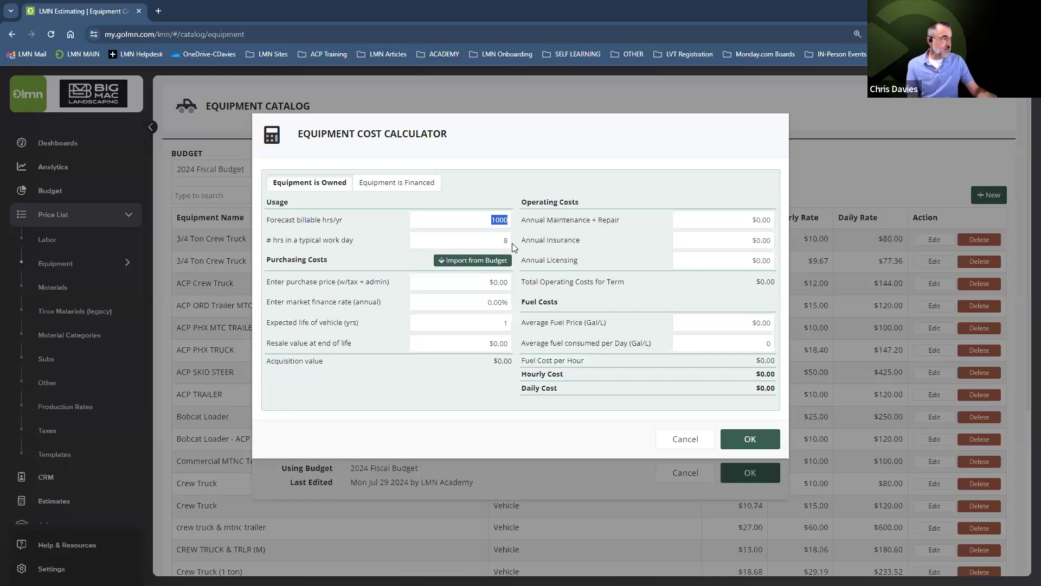
Examine the budget equipment items available for import into the calculator, and cancel the import
{"action": "left_click", "coordinate": [479, 261]}
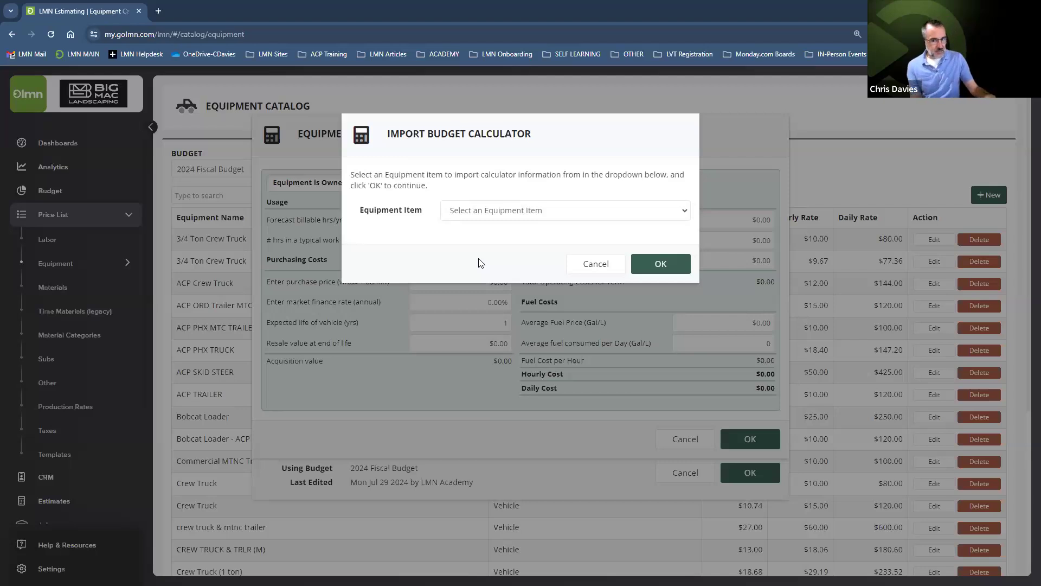
{"action": "left_click", "coordinate": [500, 215]}
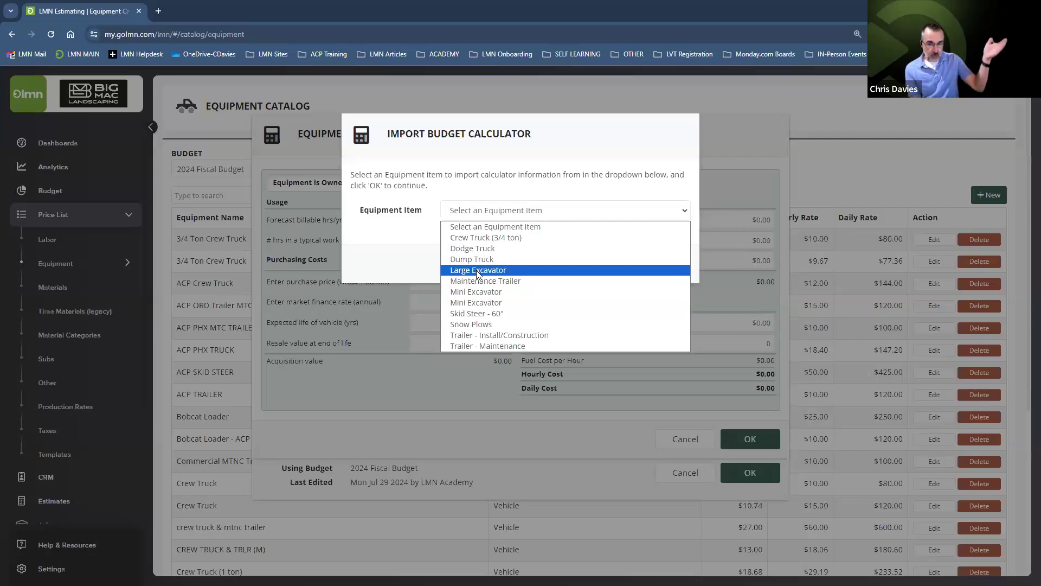
{"action": "left_click", "coordinate": [429, 261]}
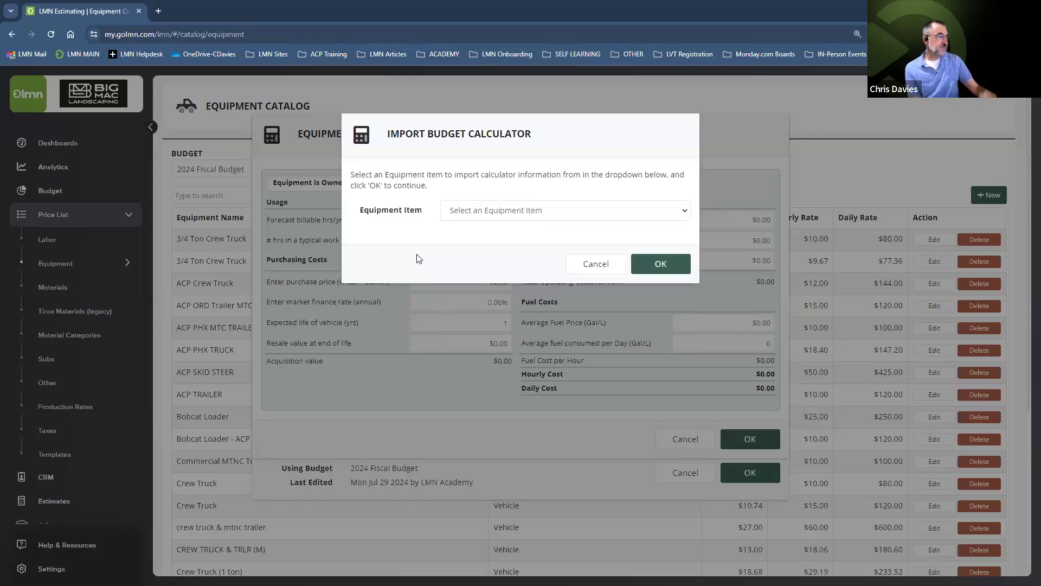
{"action": "left_click", "coordinate": [582, 266]}
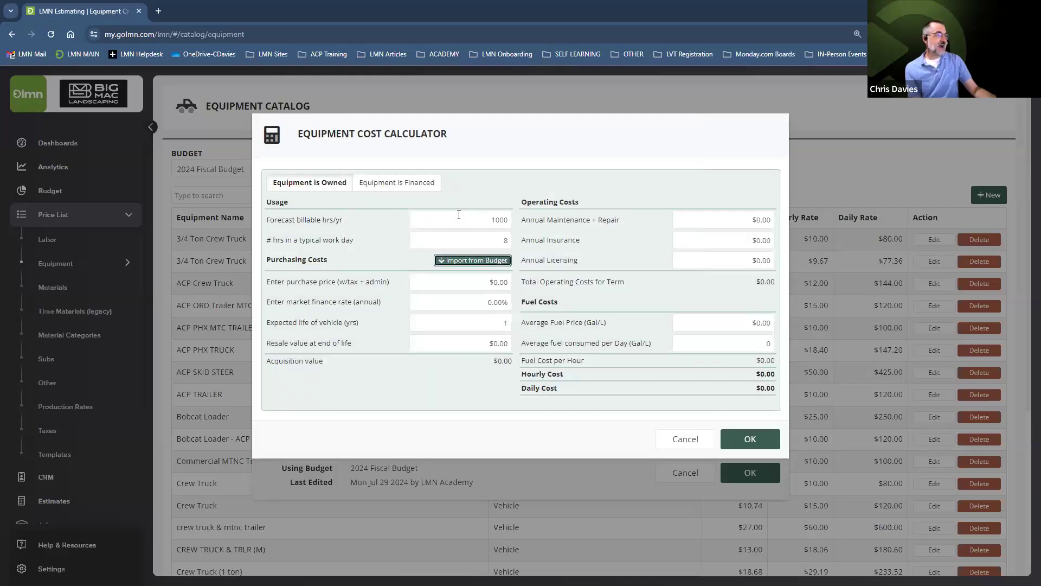
Compare the calculator's owned and financed versions, and choose Equipment is Financed
{"action": "left_click", "coordinate": [376, 187]}
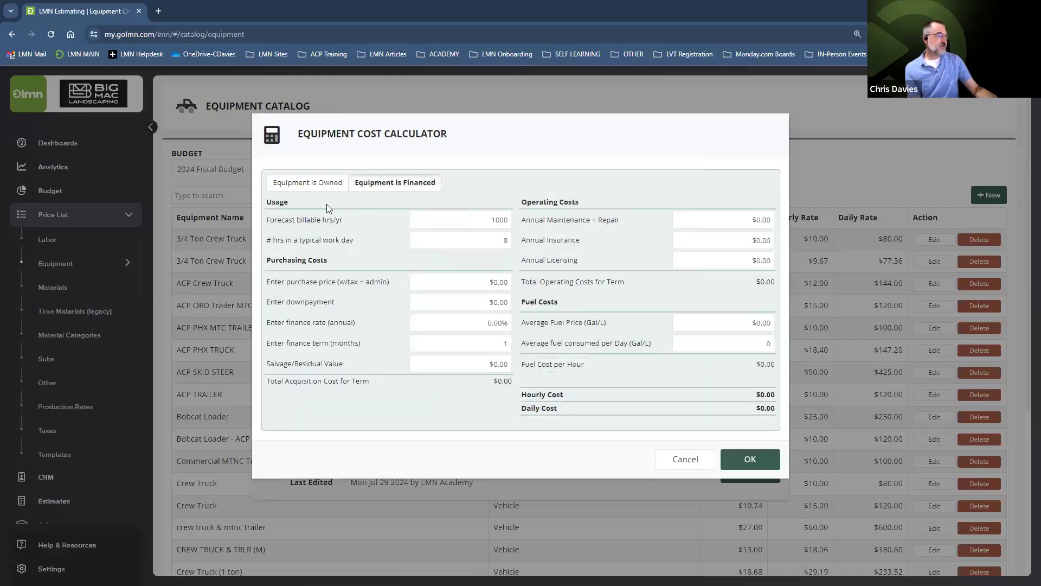
{"action": "left_click", "coordinate": [319, 187]}
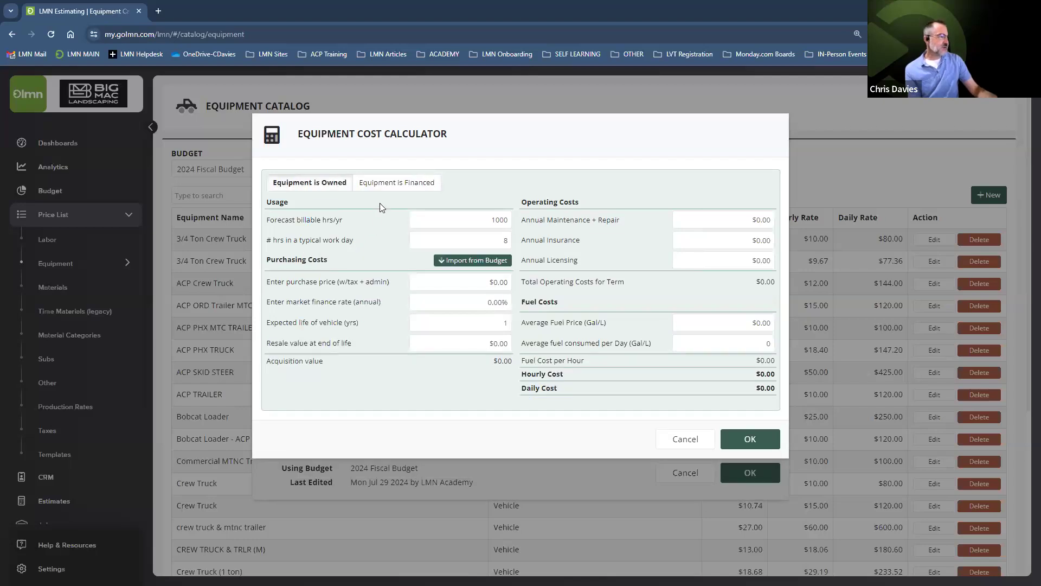
{"action": "left_click", "coordinate": [389, 184]}
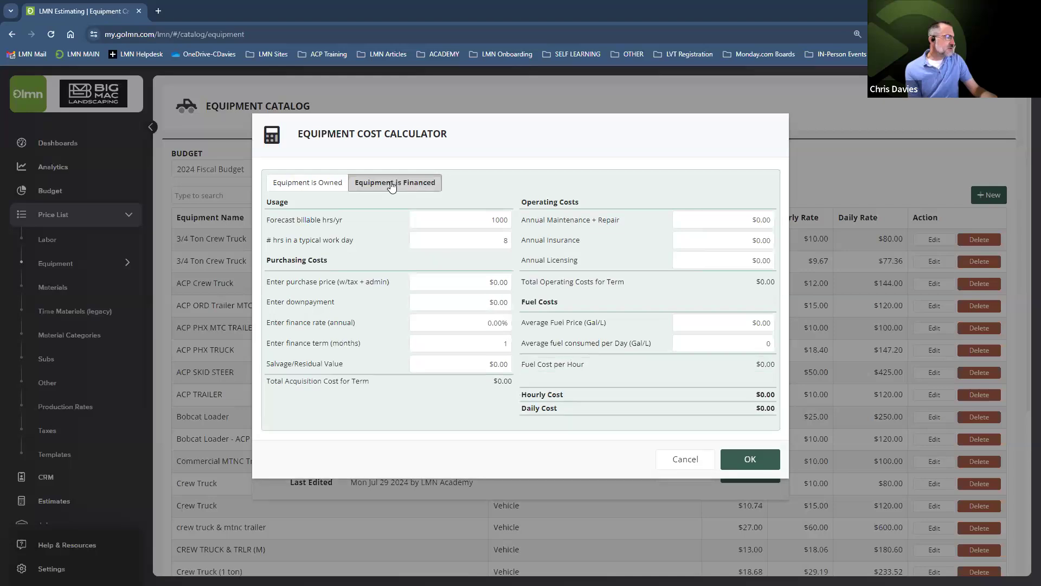
Set the truck's purchase price to $75,000 and its downpayment to $12,500
{"action": "left_click", "coordinate": [491, 282]}
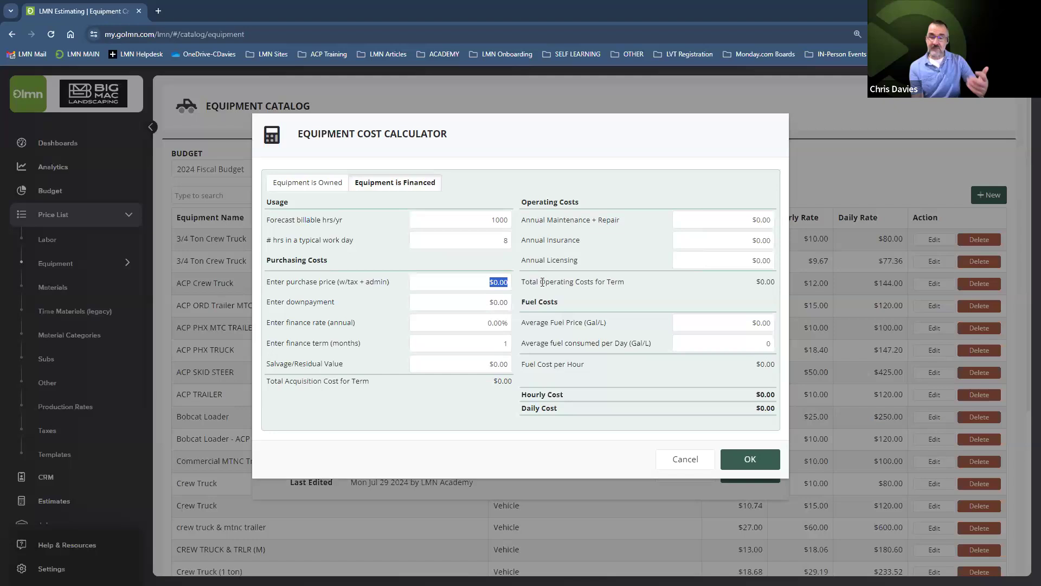
{"action": "type", "text": "75000"}
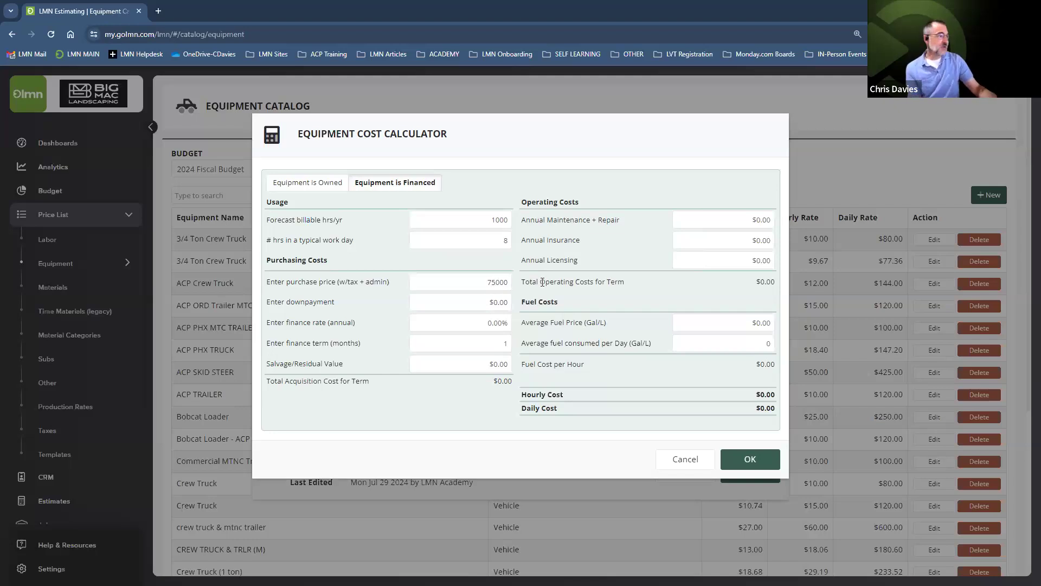
{"action": "left_click", "coordinate": [488, 301]}
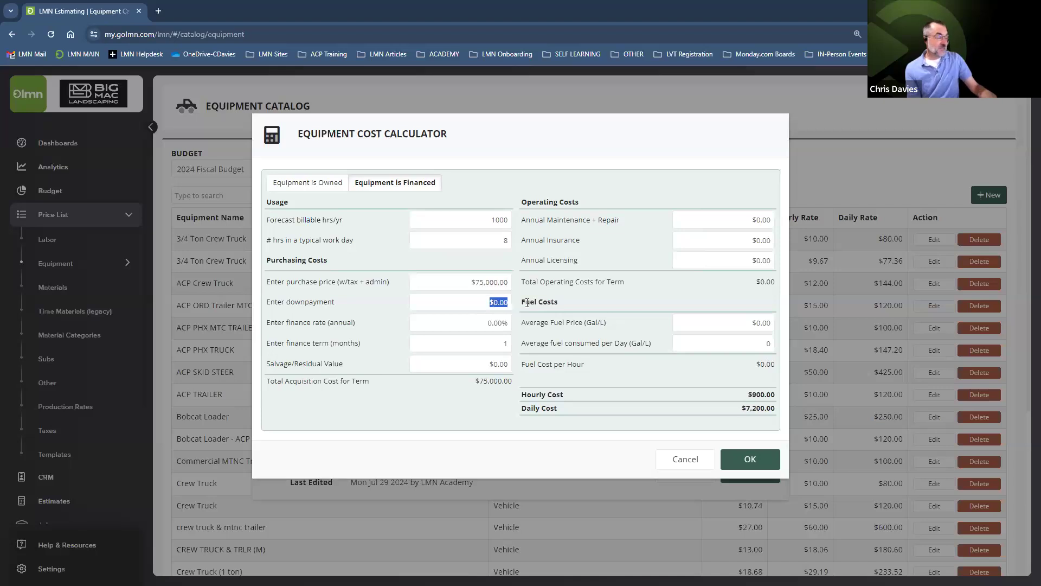
{"action": "type", "text": "12500"}
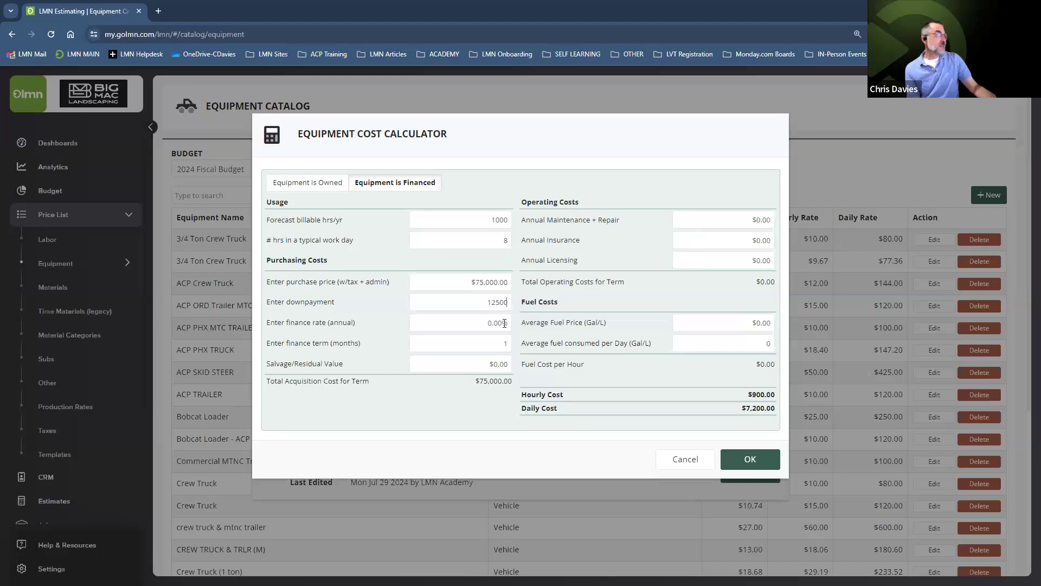
Set the annual finance rate to 0.90%
{"action": "left_click", "coordinate": [458, 322]}
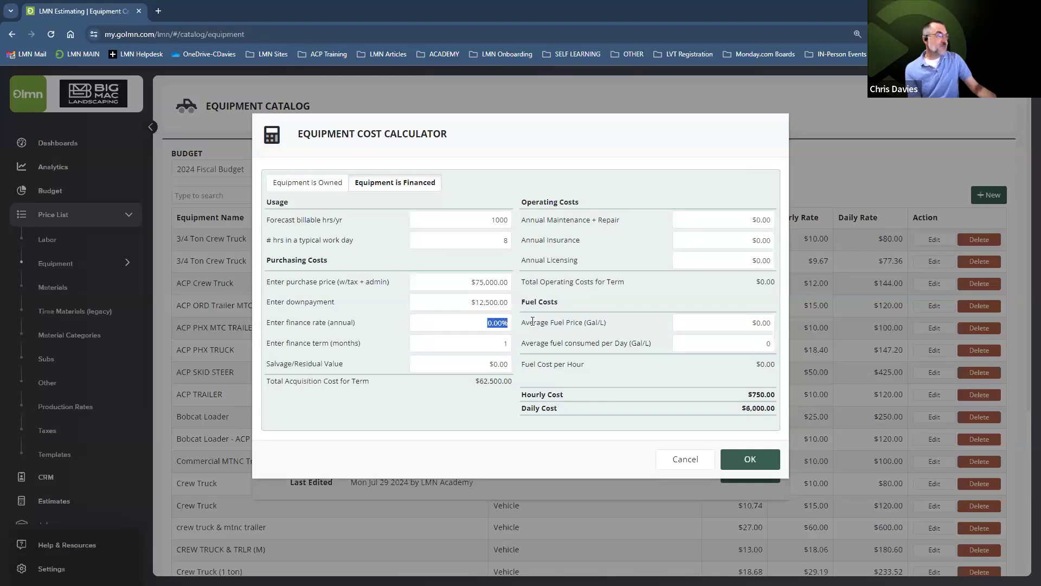
{"action": "key", "text": "BackSpace"}
{"action": "type", "text": ".09"}
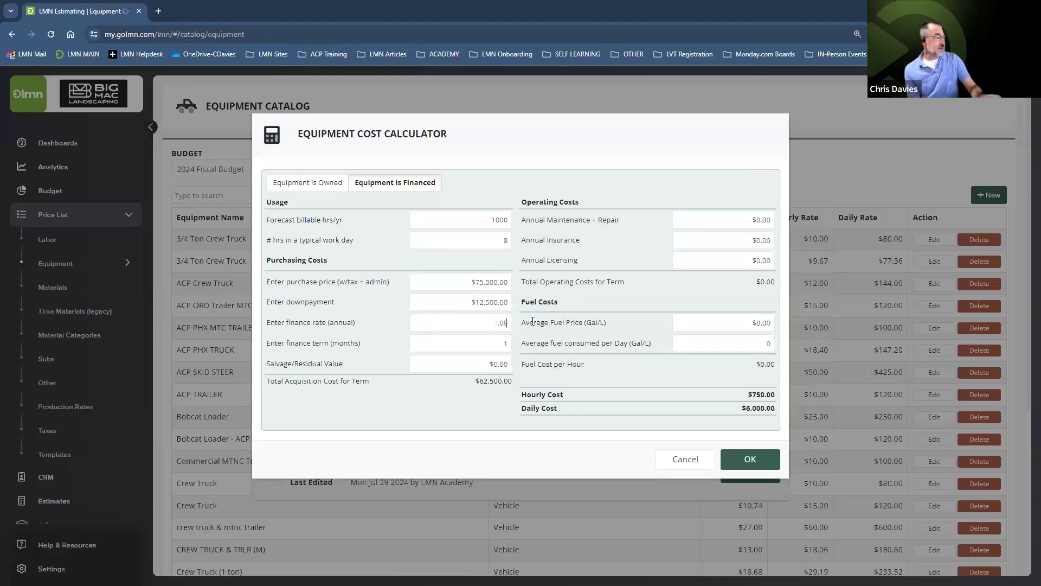
{"action": "key", "text": "BackSpace"}
{"action": "key", "text": "BackSpace"}
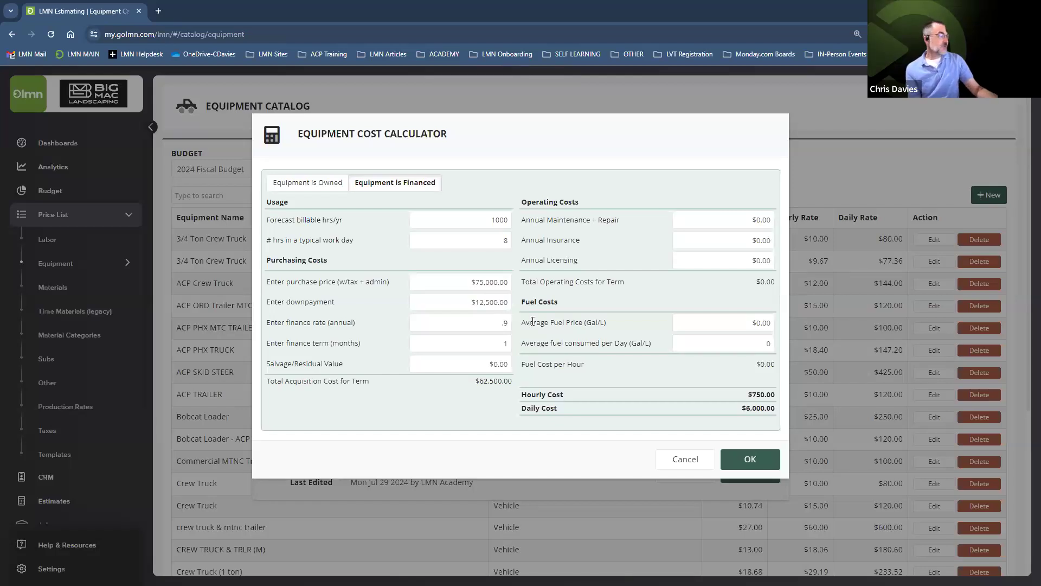
{"action": "type", "text": "9"}
{"action": "key", "text": "Tab"}
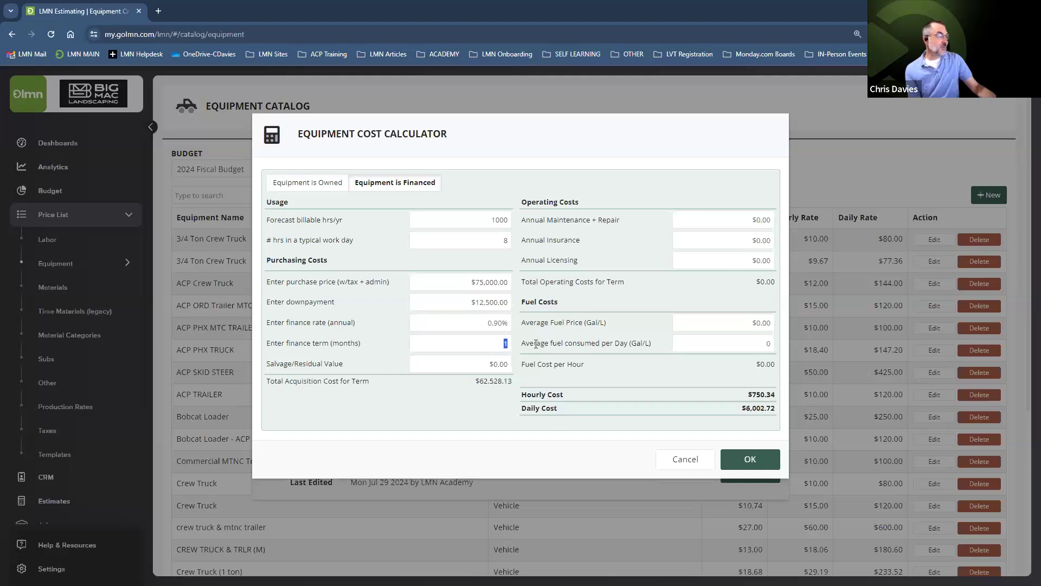
Set the finance term to 60 months and the salvage/residual value to $15,000
{"action": "type", "text": "60"}
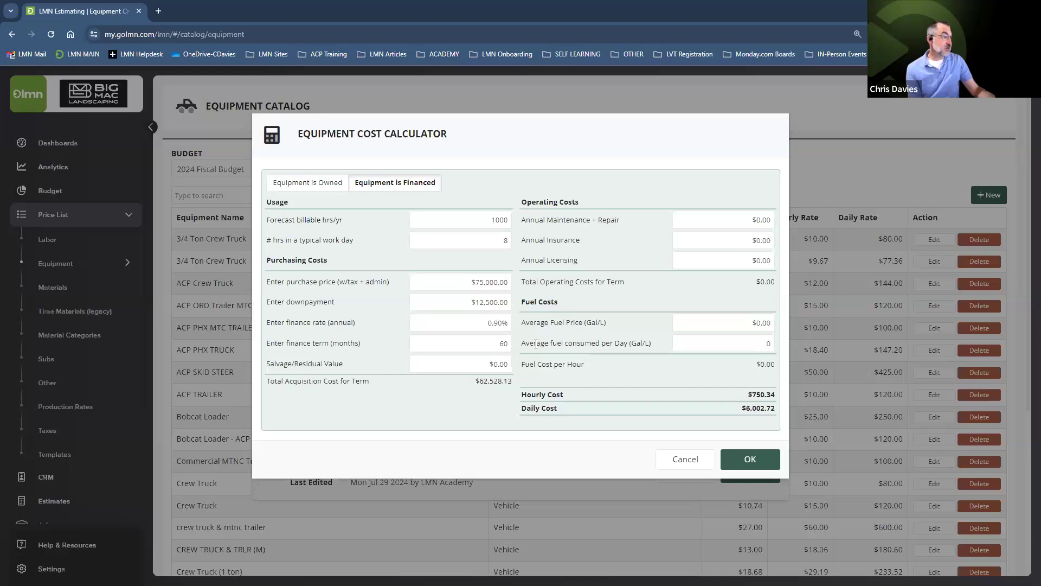
{"action": "key", "text": "Tab"}
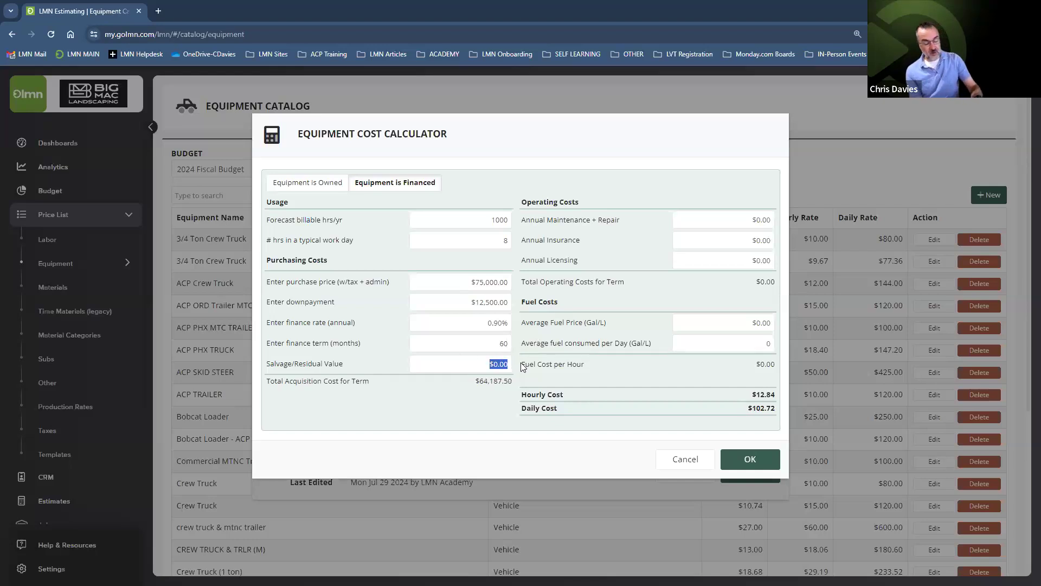
{"action": "type", "text": "15000"}
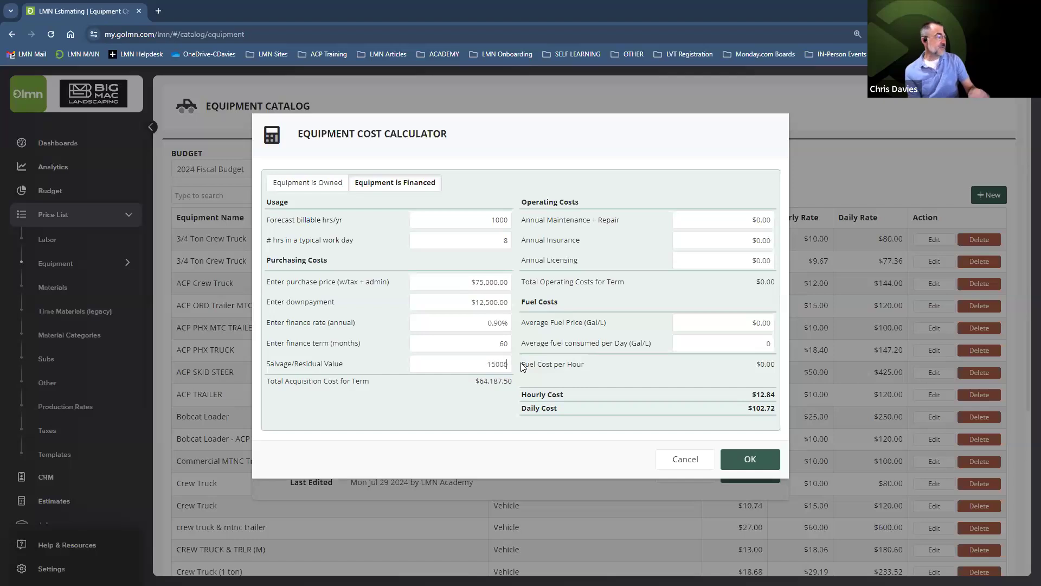
{"action": "left_click", "coordinate": [627, 369]}
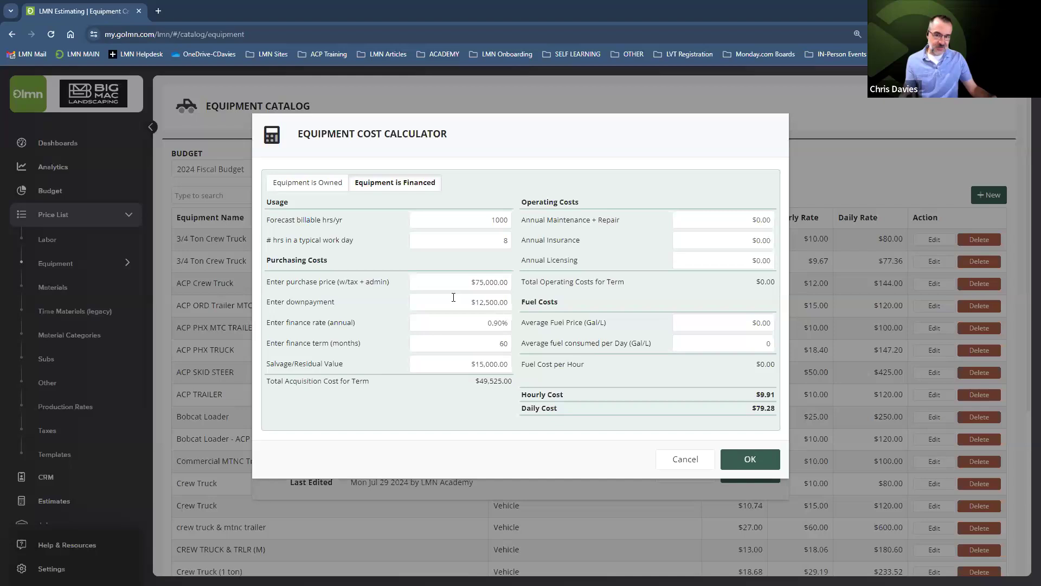
Set the annual insurance to $1,800, after trying $1,200, and the annual licensing to $125
{"action": "left_click", "coordinate": [784, 242]}
{"action": "type", "text": "1200"}
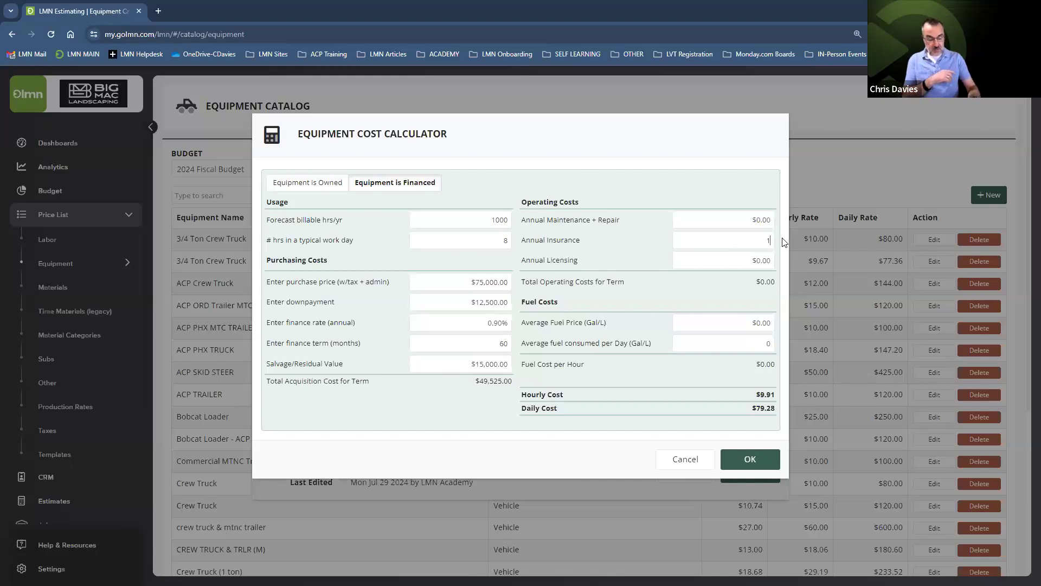
{"action": "left_click", "coordinate": [605, 258]}
{"action": "left_click_drag", "start_coordinate": [726, 239], "coordinate": [804, 241]}
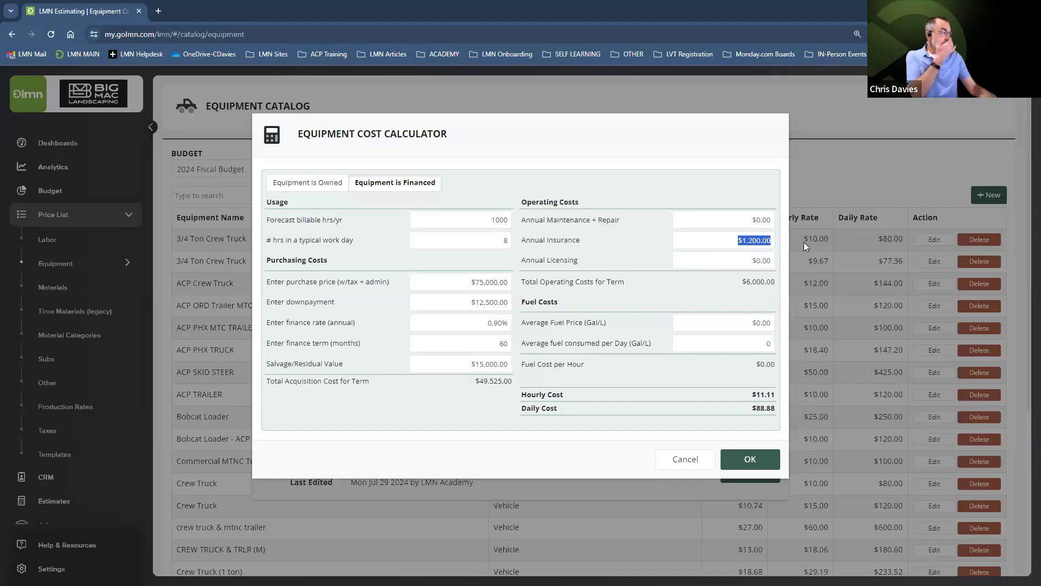
{"action": "type", "text": "1800"}
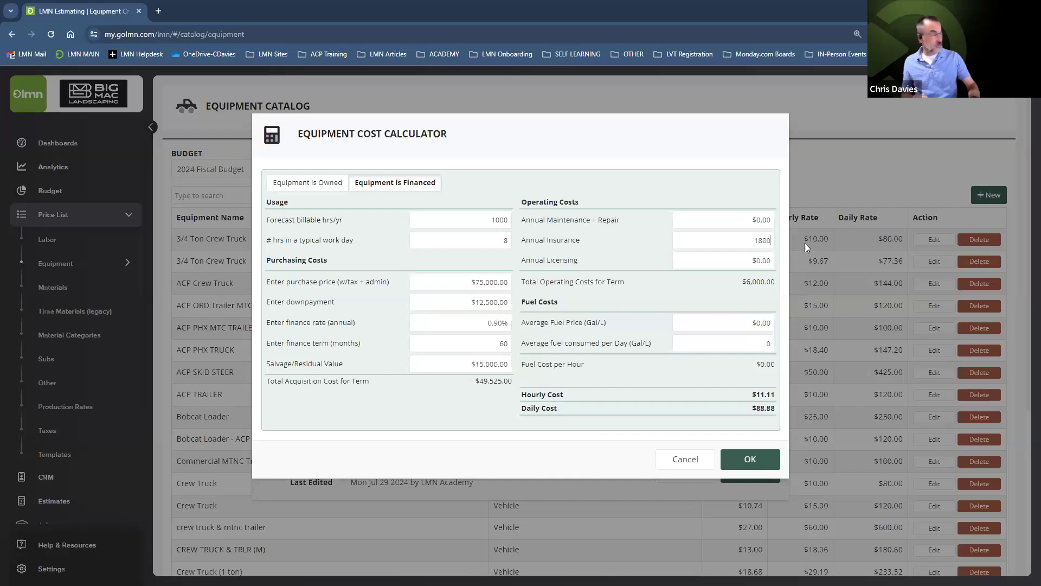
{"action": "left_click", "coordinate": [619, 248]}
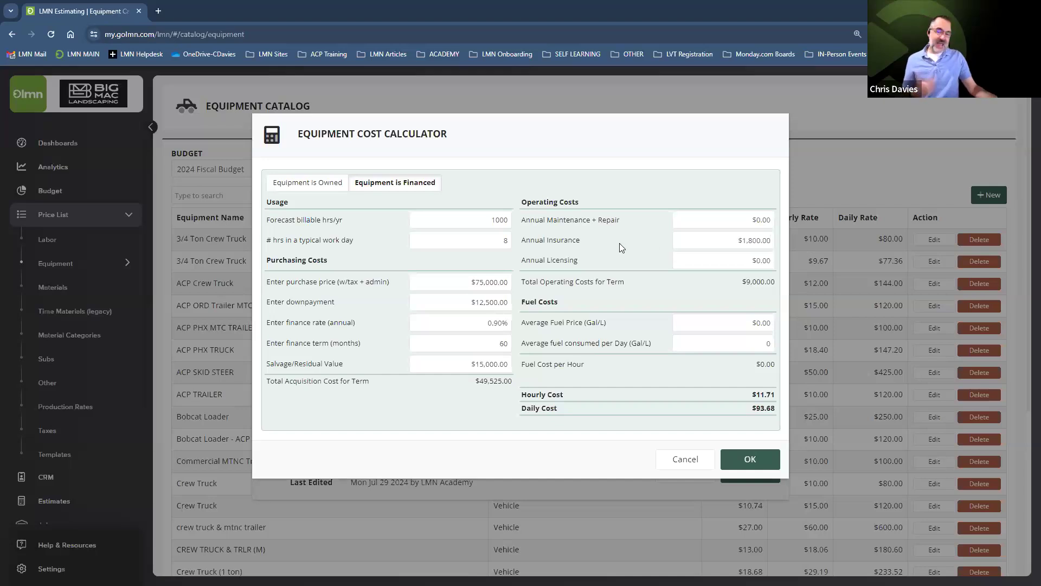
{"action": "left_click_drag", "start_coordinate": [741, 258], "coordinate": [785, 263]}
{"action": "type", "text": "125.00"}
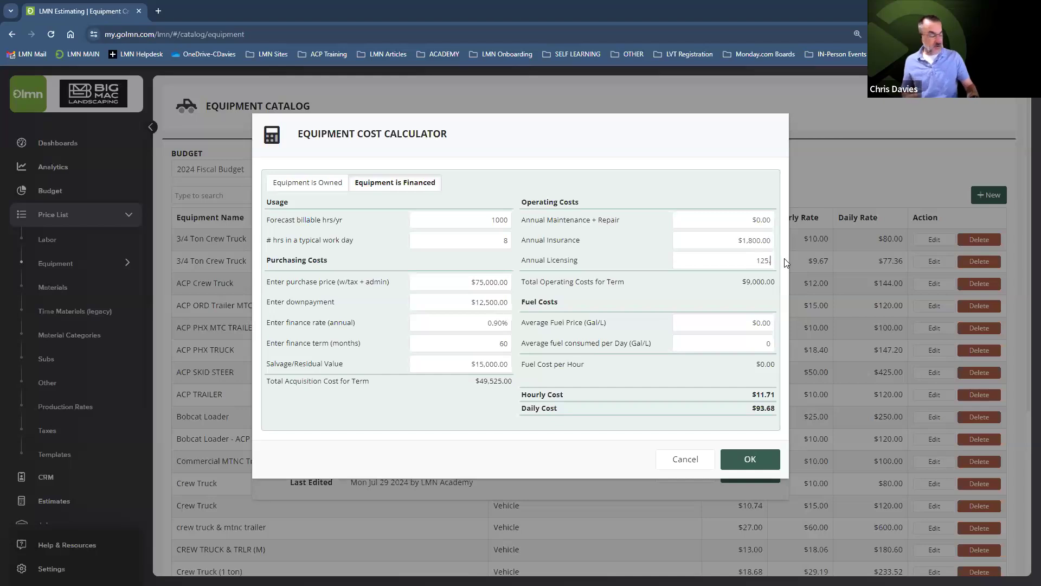
Set the truck's average fuel price to $1.65 and its average fuel consumed per day to 15.00
{"action": "left_click", "coordinate": [593, 239]}
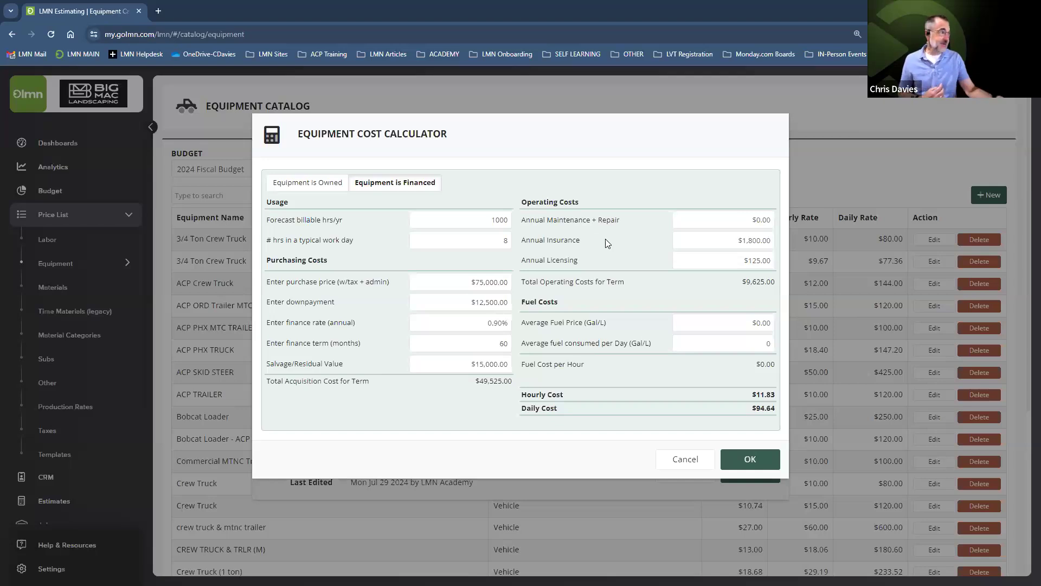
{"action": "left_click_drag", "start_coordinate": [717, 325], "coordinate": [781, 324]}
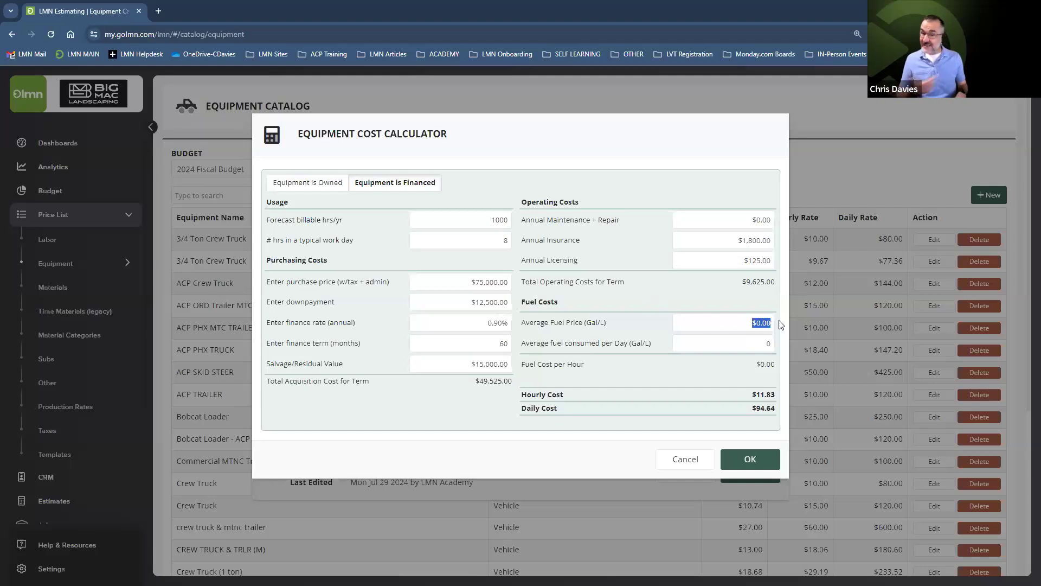
{"action": "type", "text": "1.65"}
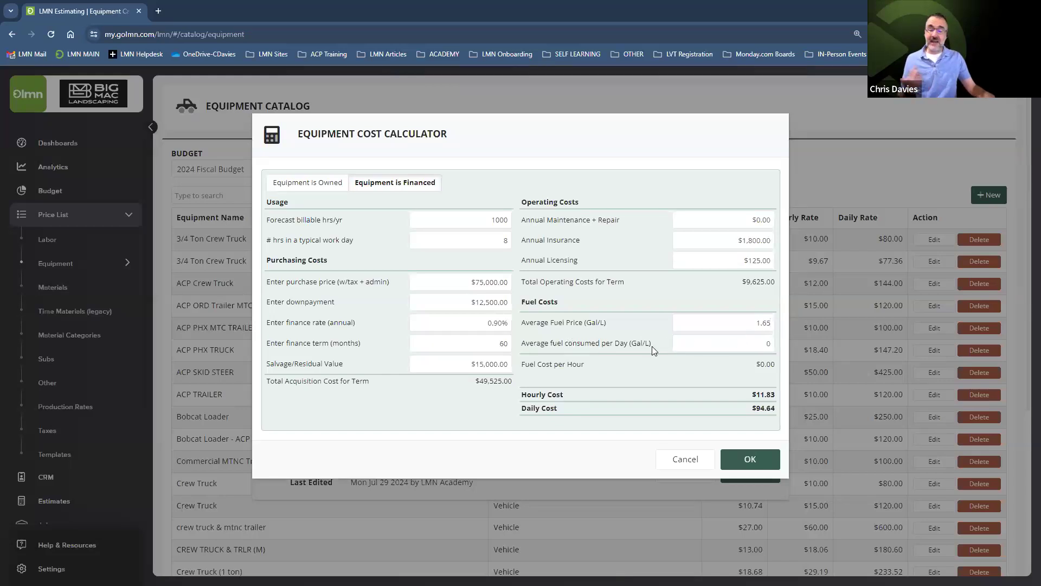
{"action": "left_click_drag", "start_coordinate": [738, 341], "coordinate": [780, 345]}
{"action": "type", "text": "15.00"}
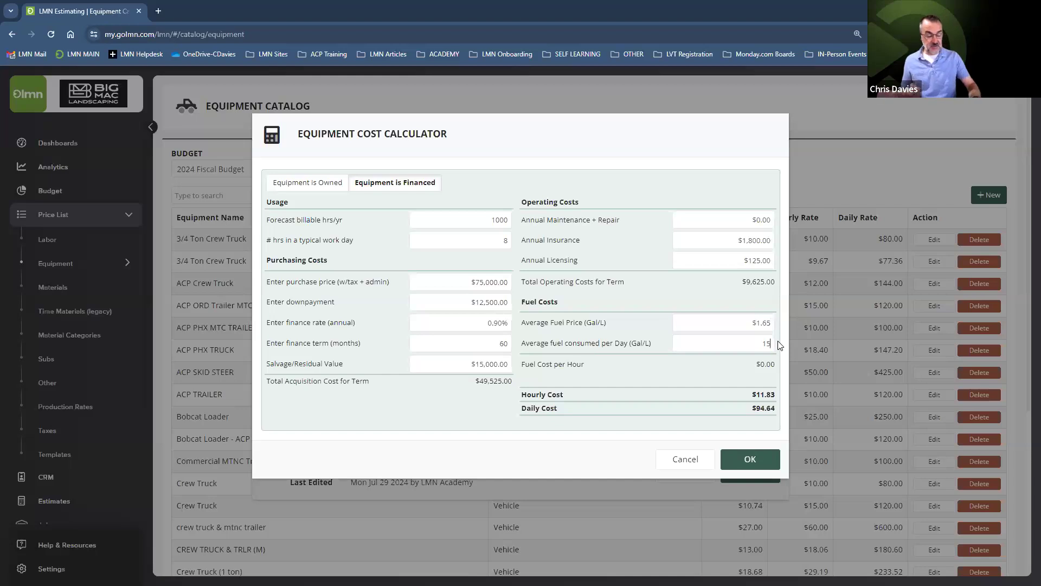
{"action": "left_click", "coordinate": [704, 372]}
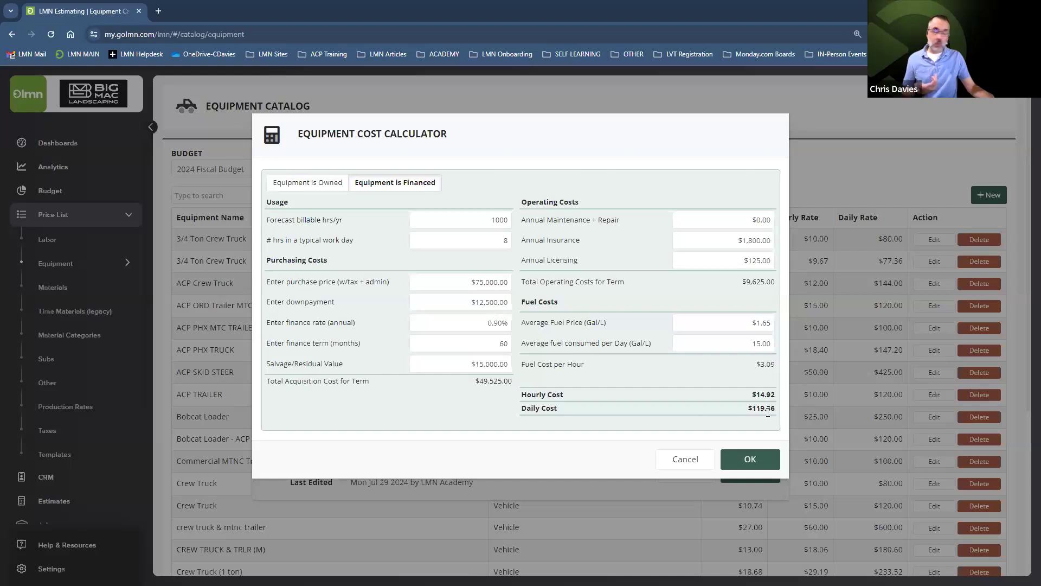
Set the hours in a typical work day to 10 and apply the calculated cost to the Fertilization Truck
{"action": "left_click_drag", "start_coordinate": [499, 236], "coordinate": [511, 236]}
{"action": "type", "text": "10"}
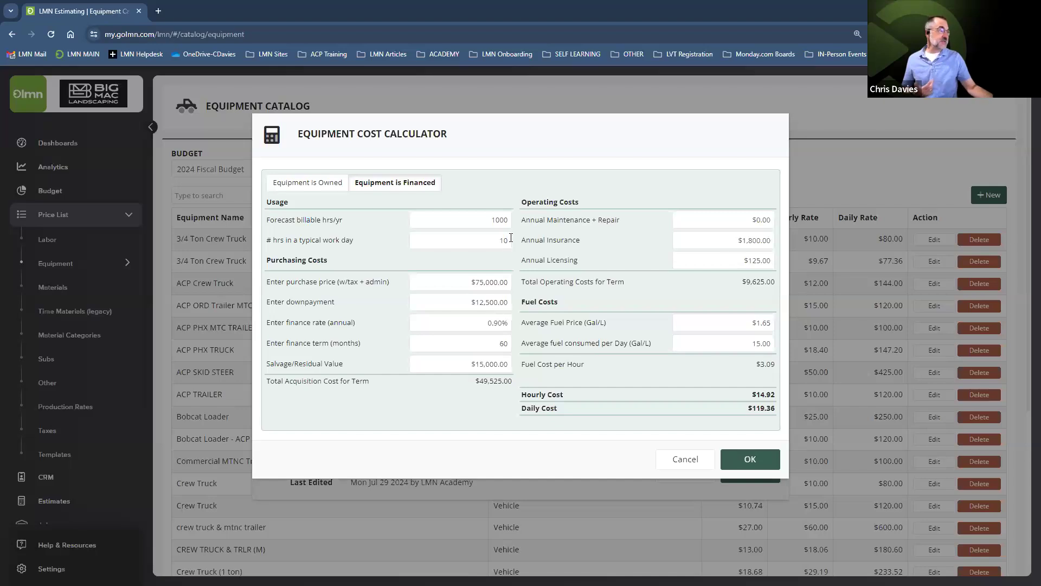
{"action": "left_click", "coordinate": [616, 261]}
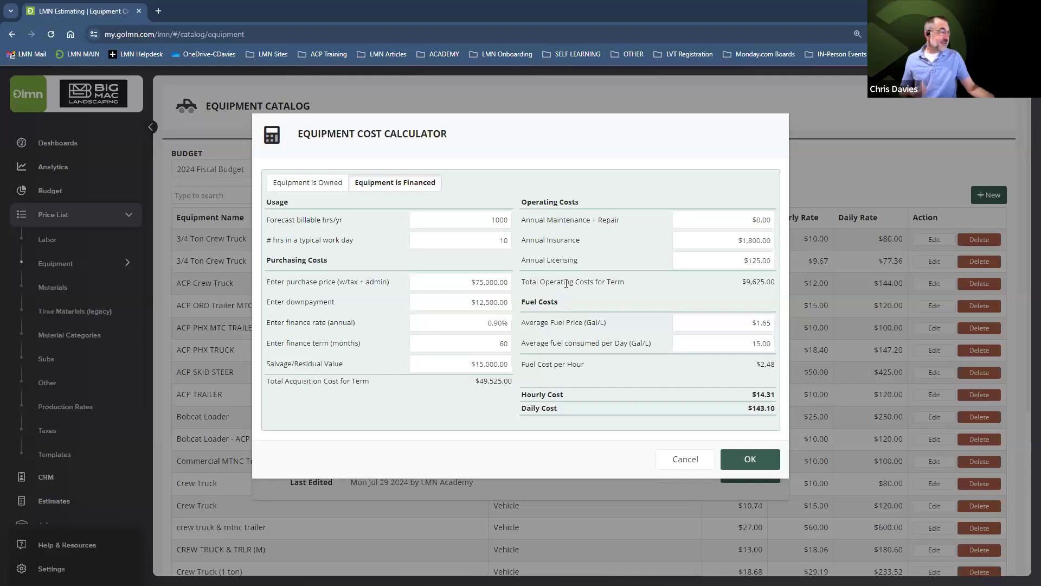
{"action": "left_click", "coordinate": [761, 464]}
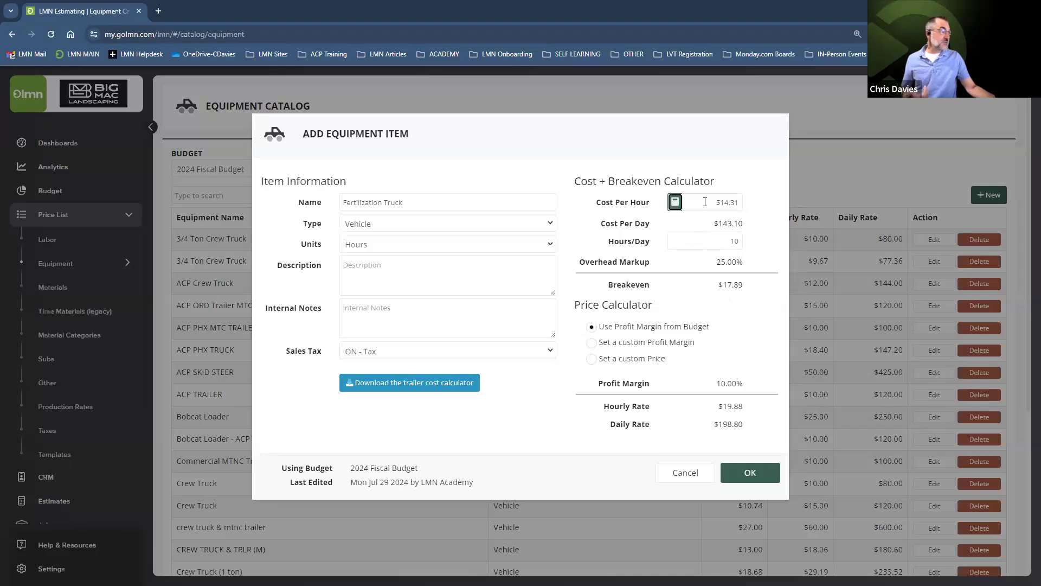
Examine the truck's cost per hour, overhead markup and breakeven
{"action": "left_click_drag", "start_coordinate": [713, 202], "coordinate": [745, 204]}
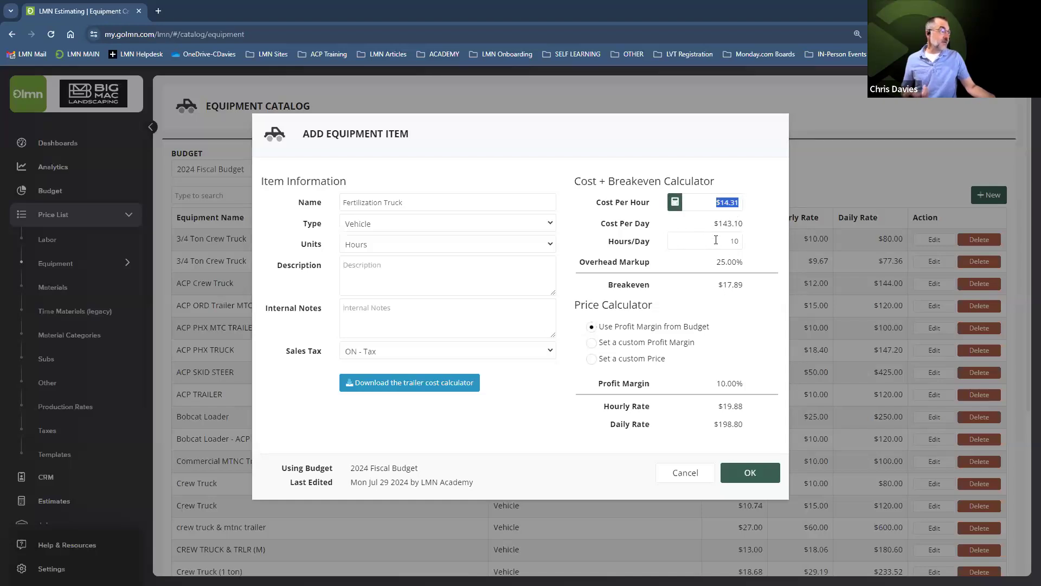
{"action": "left_click_drag", "start_coordinate": [711, 263], "coordinate": [744, 263]}
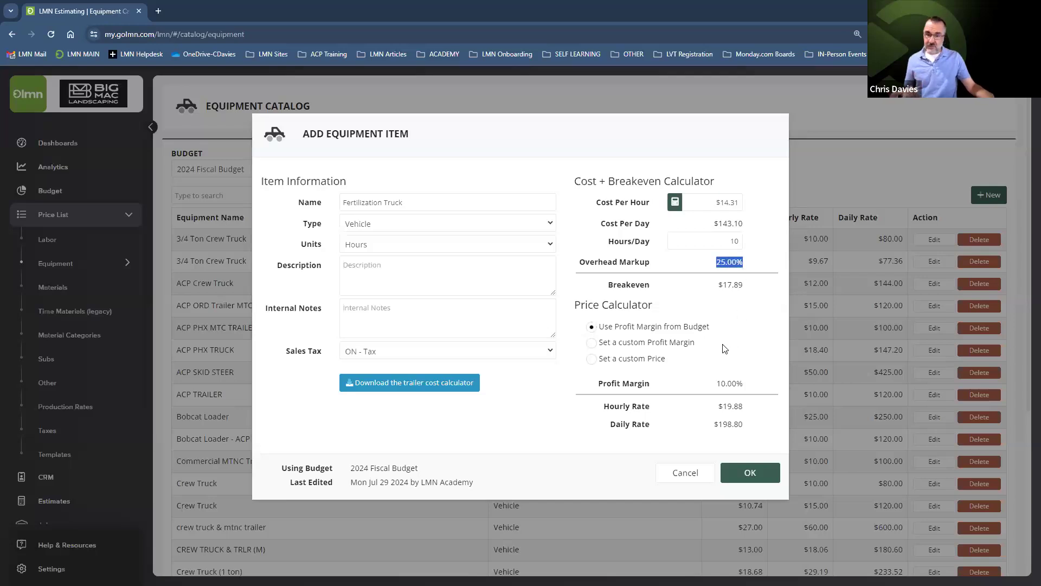
{"action": "left_click_drag", "start_coordinate": [712, 285], "coordinate": [756, 288]}
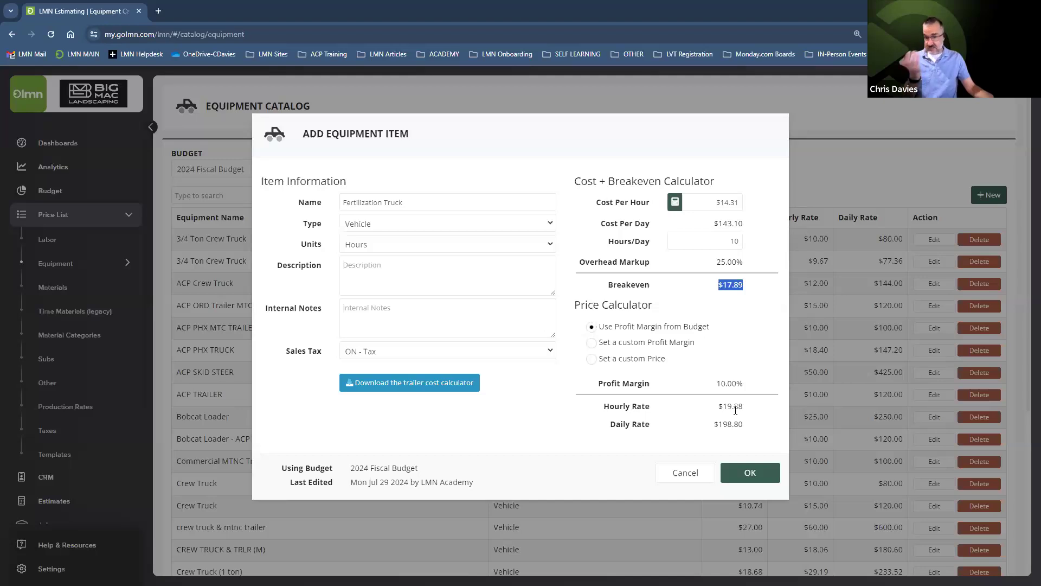
Set a custom profit margin of 20.00% for the Fertilization Truck
{"action": "left_click", "coordinate": [592, 342]}
{"action": "left_click", "coordinate": [711, 385]}
{"action": "type", "text": "20.00"}
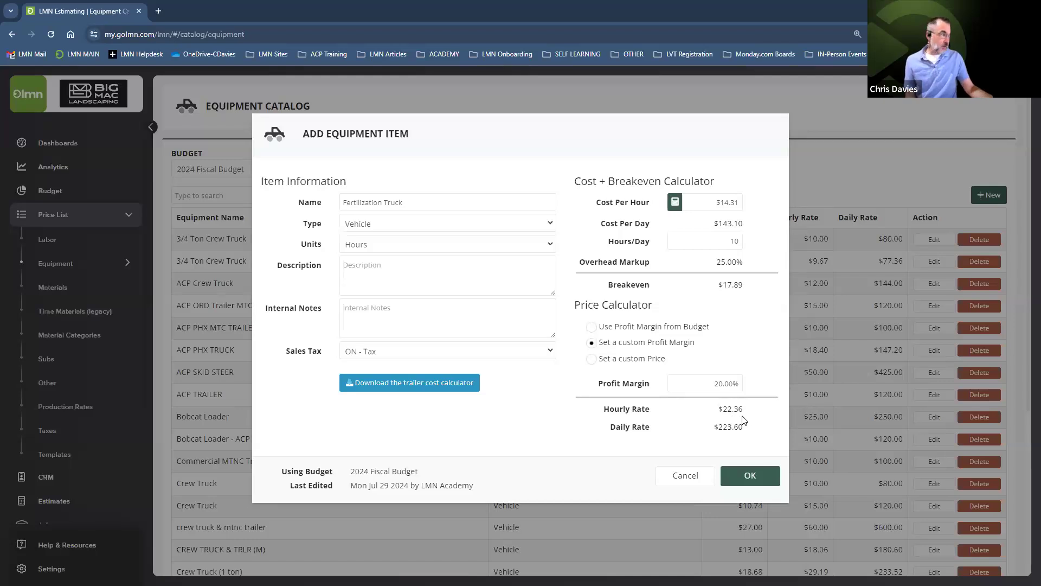
Set a custom hourly rate of $25.00 for the truck, after trying $15.00, and discard the new equipment item
{"action": "left_click", "coordinate": [592, 360]}
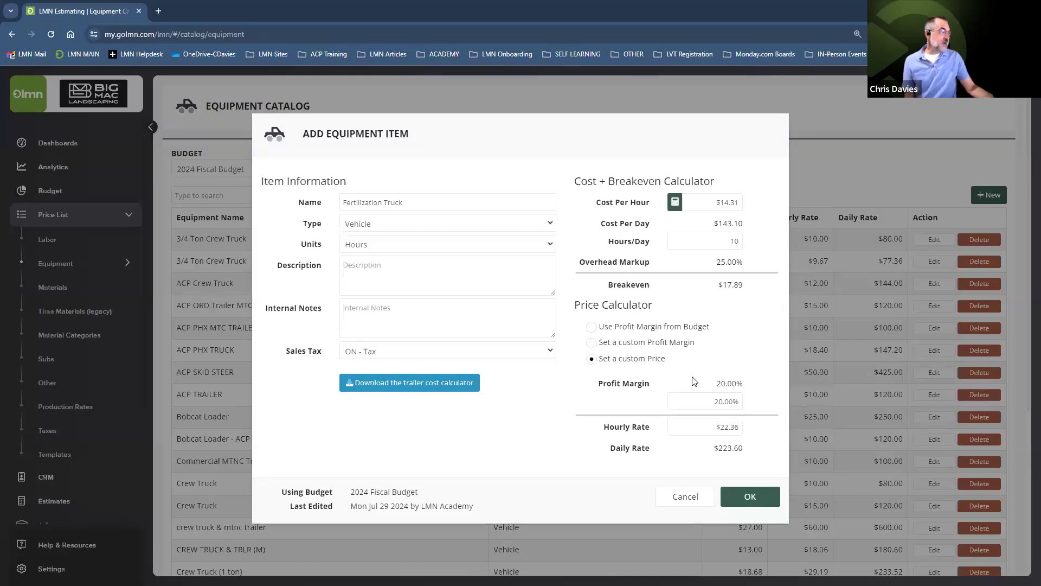
{"action": "left_click_drag", "start_coordinate": [708, 403], "coordinate": [755, 413]}
{"action": "type", "text": "1"}
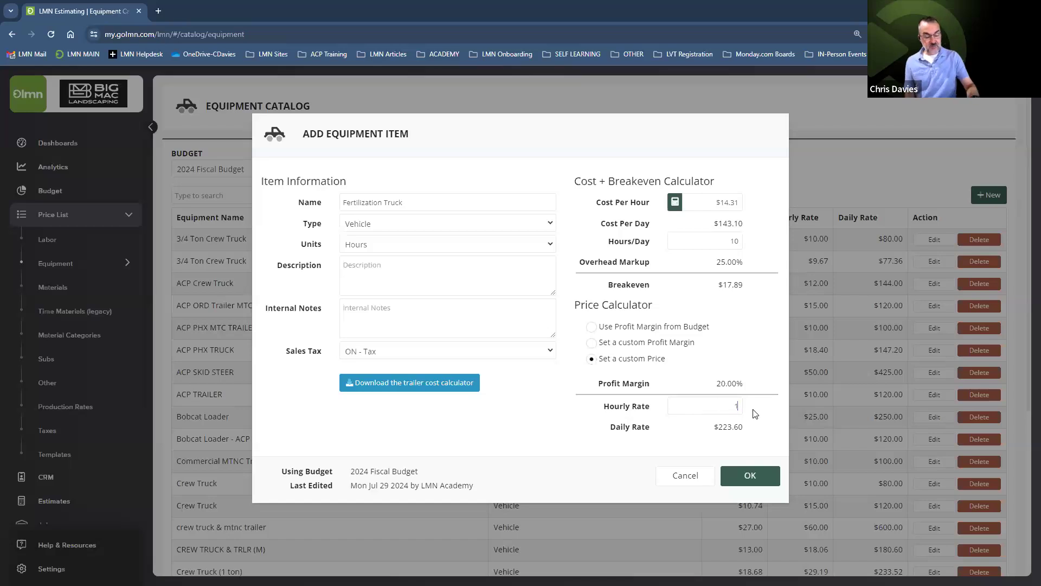
{"action": "type", "text": "5.00"}
{"action": "key", "text": "BackSpace"}
{"action": "key", "text": "BackSpace"}
{"action": "key", "text": "BackSpace"}
{"action": "key", "text": "BackSpace"}
{"action": "key", "text": "BackSpace"}
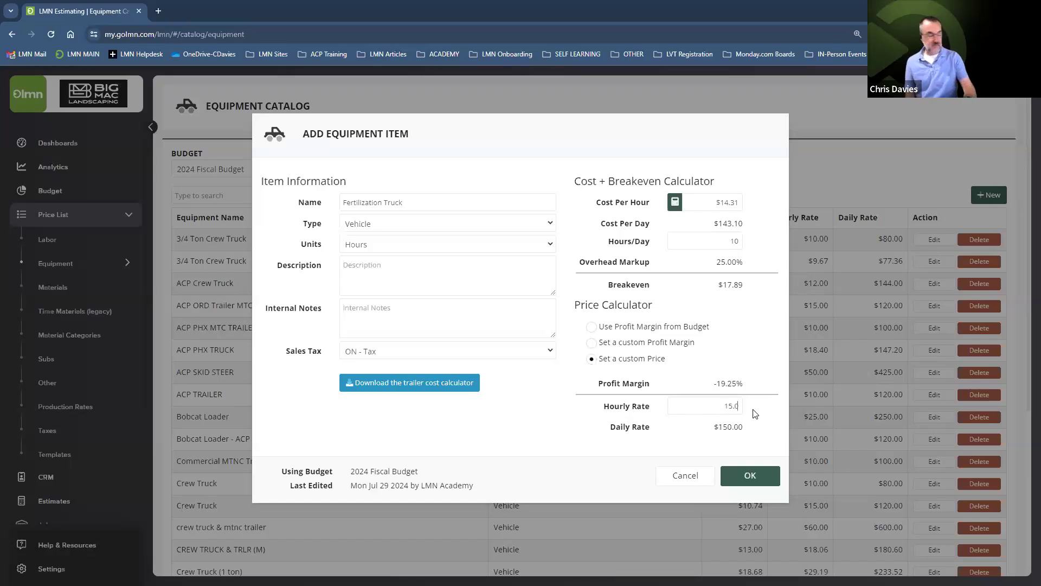
{"action": "type", "text": "25.00"}
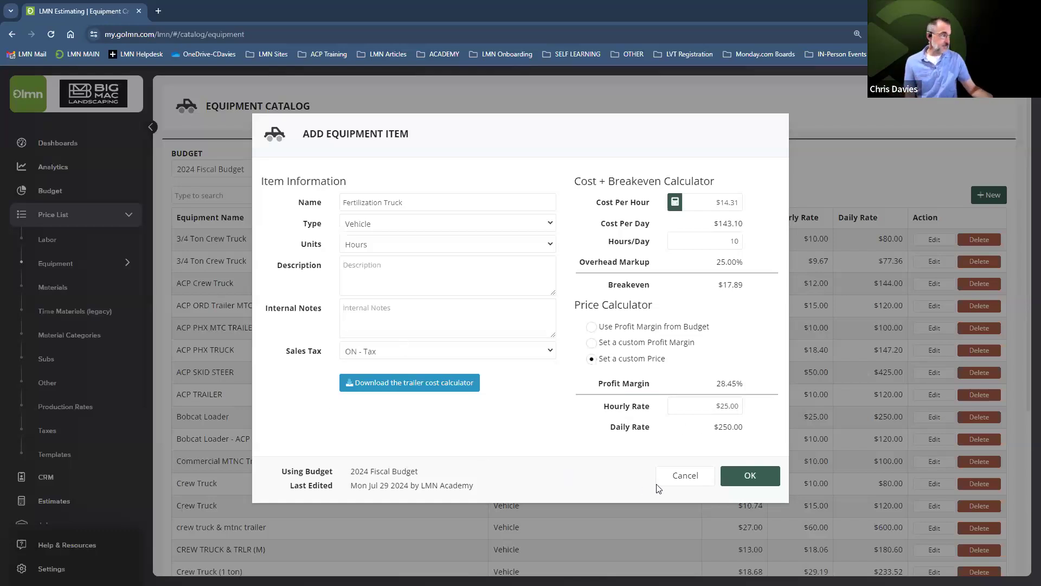
{"action": "left_click", "coordinate": [686, 476]}
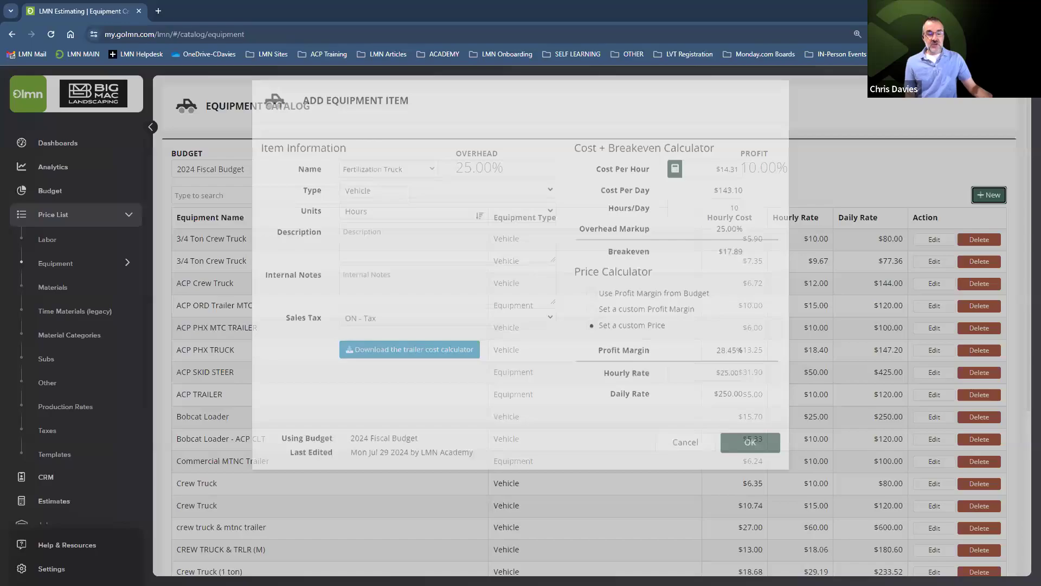
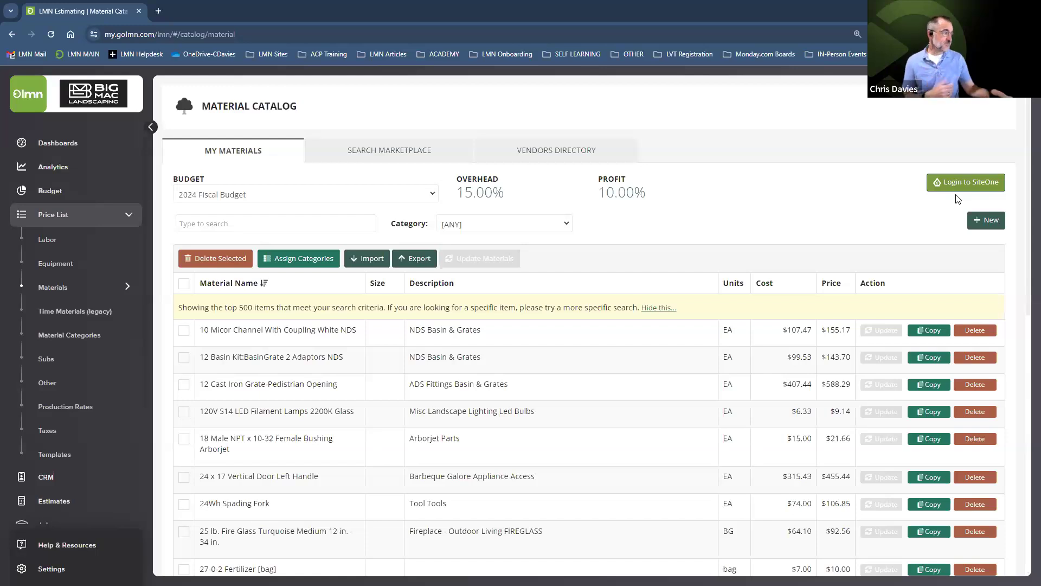
Open the SiteOne login from the material catalog, look over the sign-in form and close it without signing in
{"action": "left_click", "coordinate": [963, 183]}
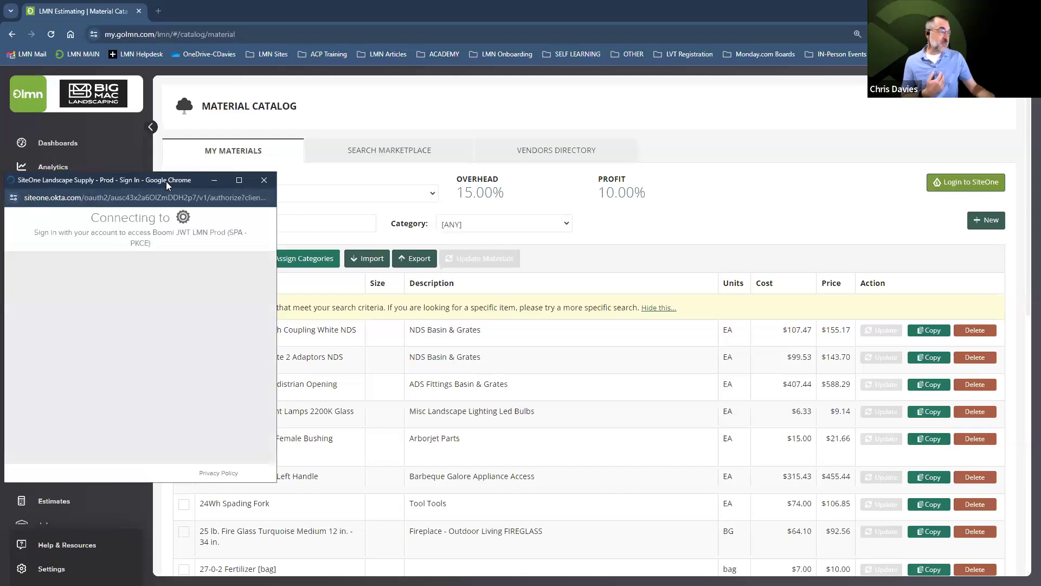
{"action": "left_click_drag", "start_coordinate": [166, 181], "coordinate": [493, 169]}
{"action": "left_click", "coordinate": [441, 405]}
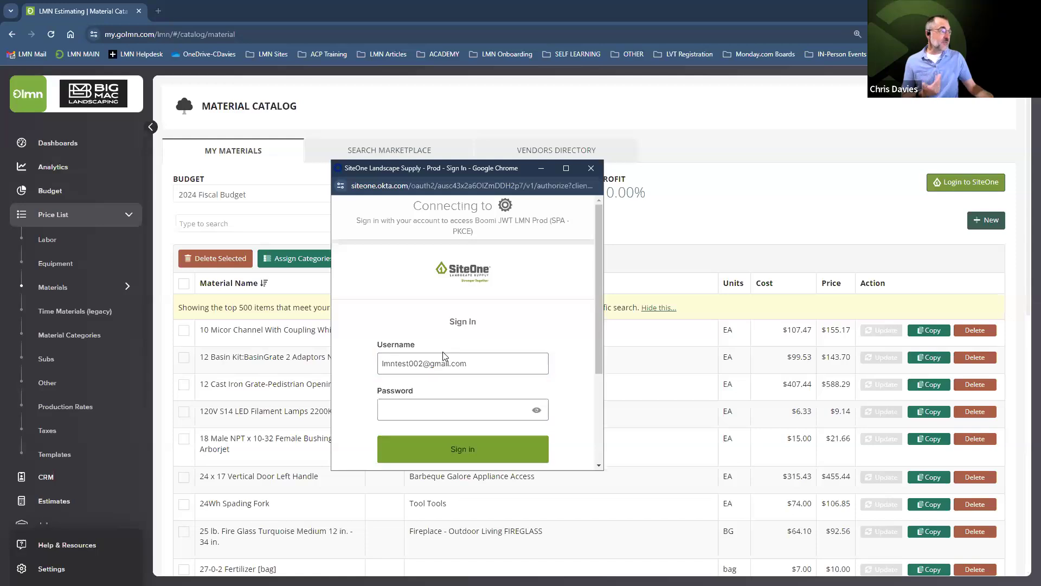
{"action": "scroll", "coordinate": [442, 356], "scroll_direction": "down", "scroll_amount": 3}
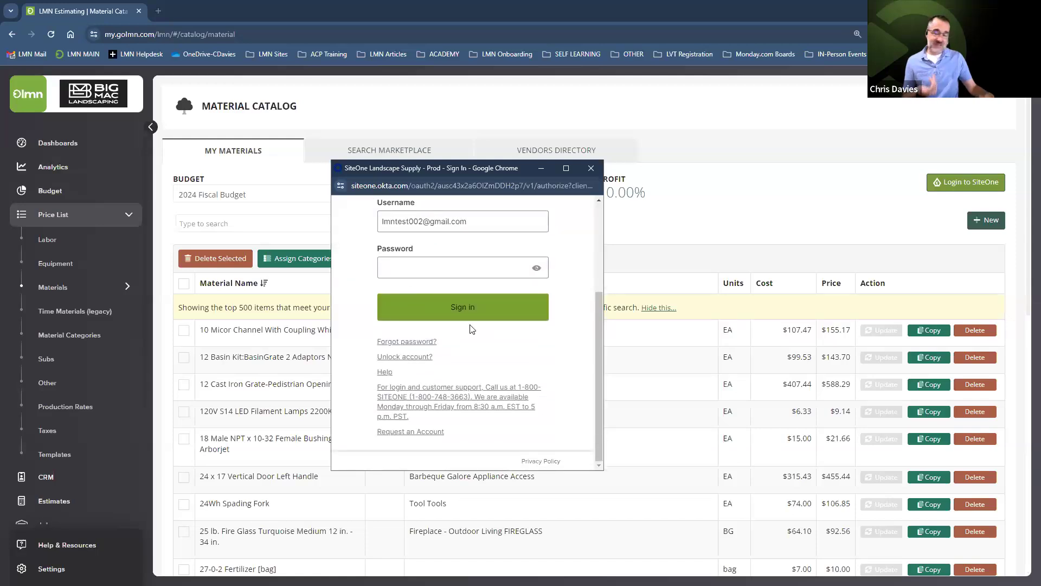
{"action": "left_click", "coordinate": [592, 169]}
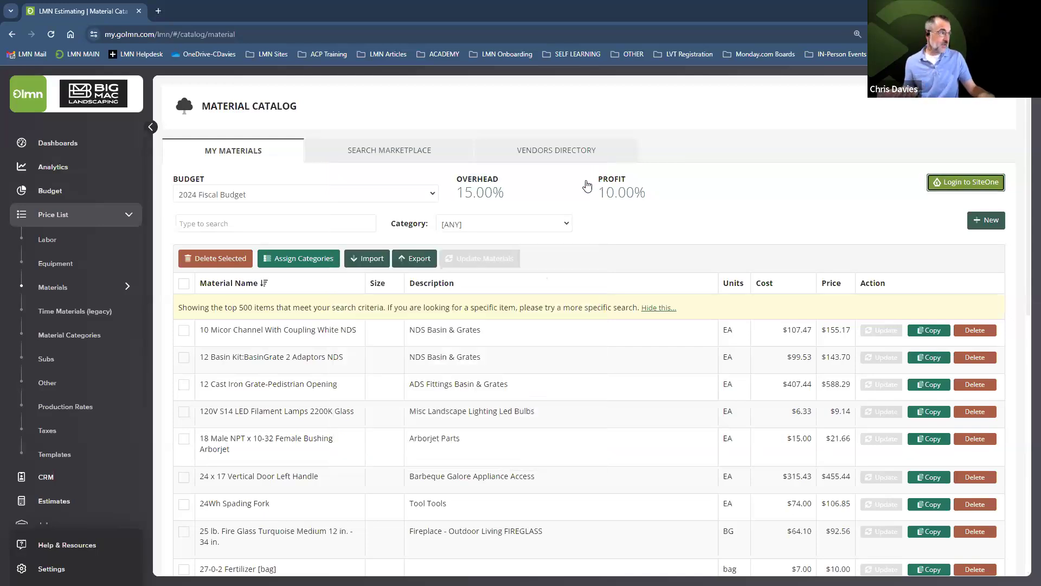
Filter the material catalog by the SiteOne Hardscapes category and look through the listed items
{"action": "left_click", "coordinate": [491, 224]}
{"action": "scroll", "coordinate": [482, 325], "scroll_direction": "down", "scroll_amount": 5}
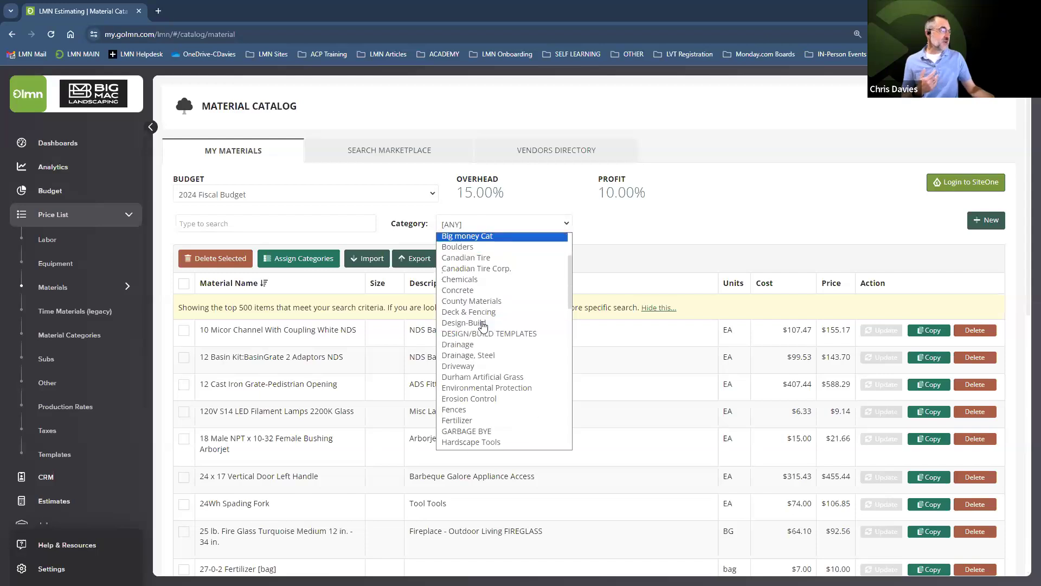
{"action": "scroll", "coordinate": [483, 326], "scroll_direction": "down", "scroll_amount": 10}
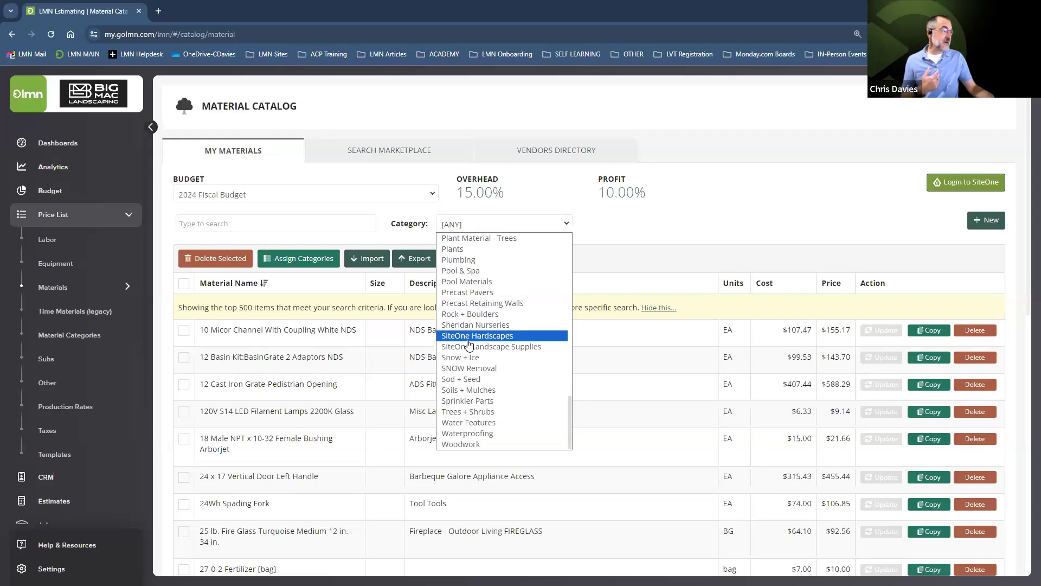
{"action": "left_click", "coordinate": [470, 341]}
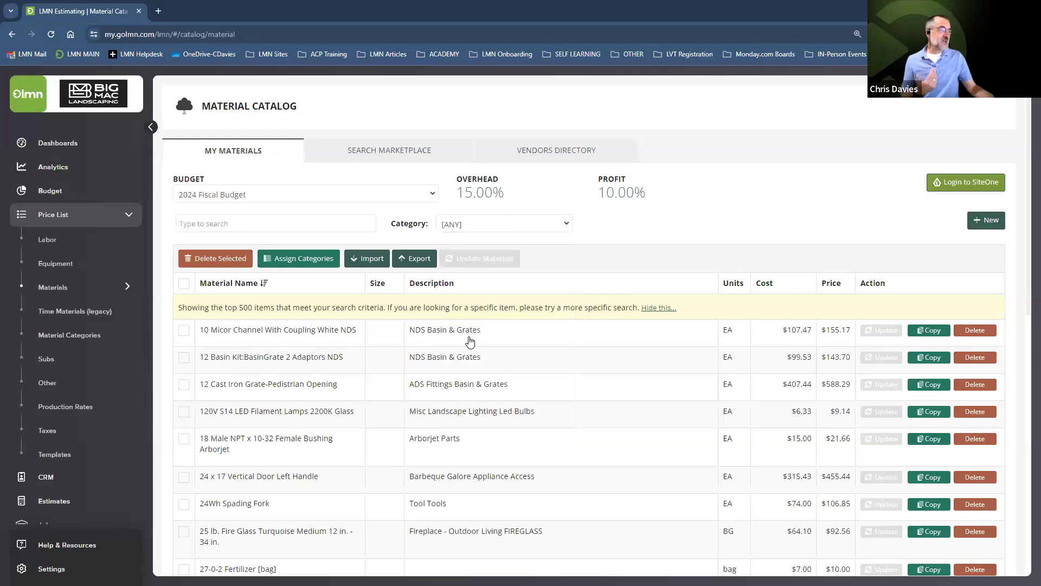
{"action": "scroll", "coordinate": [452, 328], "scroll_direction": "down", "scroll_amount": 4}
{"action": "scroll", "coordinate": [453, 329], "scroll_direction": "down", "scroll_amount": 5}
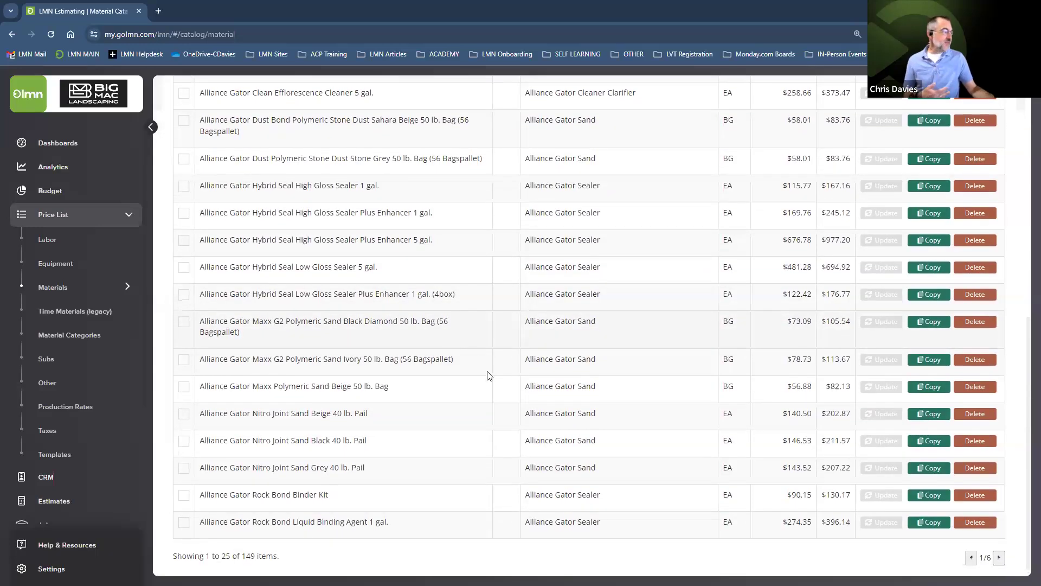
{"action": "scroll", "coordinate": [539, 409], "scroll_direction": "up", "scroll_amount": 10}
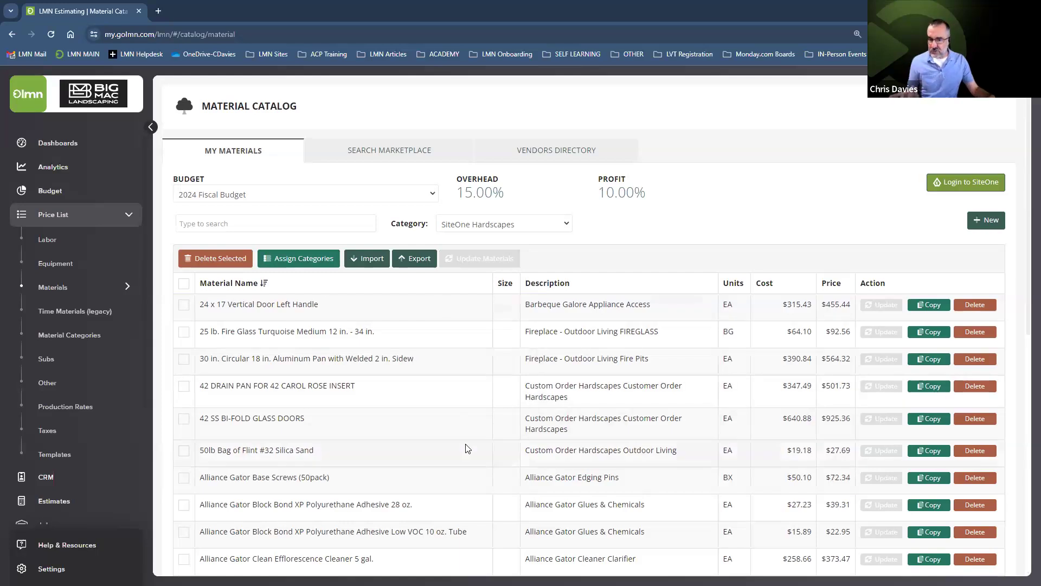
Open a blank new material item, look at its category choices and cancel it
{"action": "left_click", "coordinate": [983, 223]}
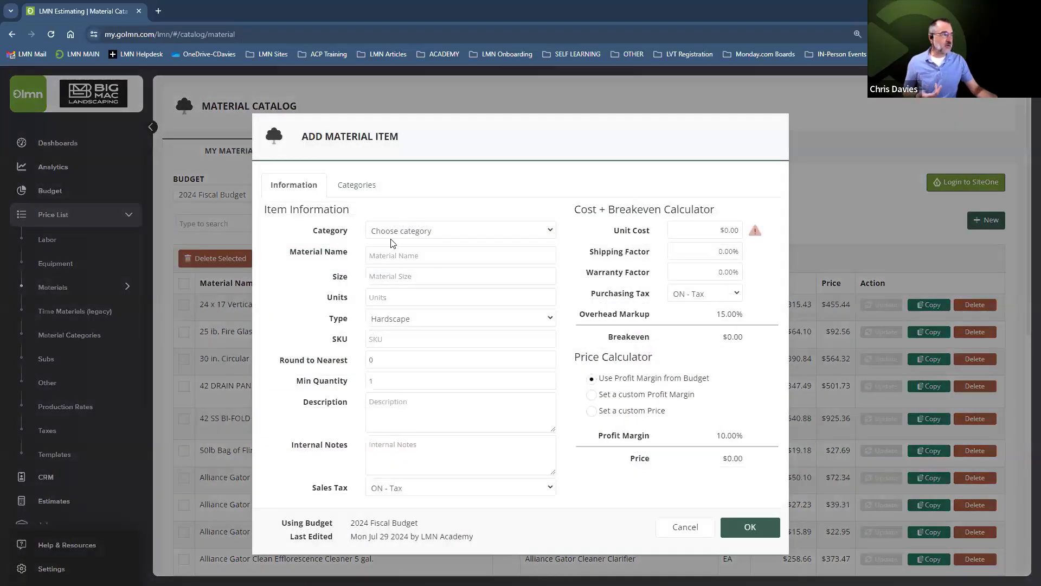
{"action": "left_click", "coordinate": [393, 233]}
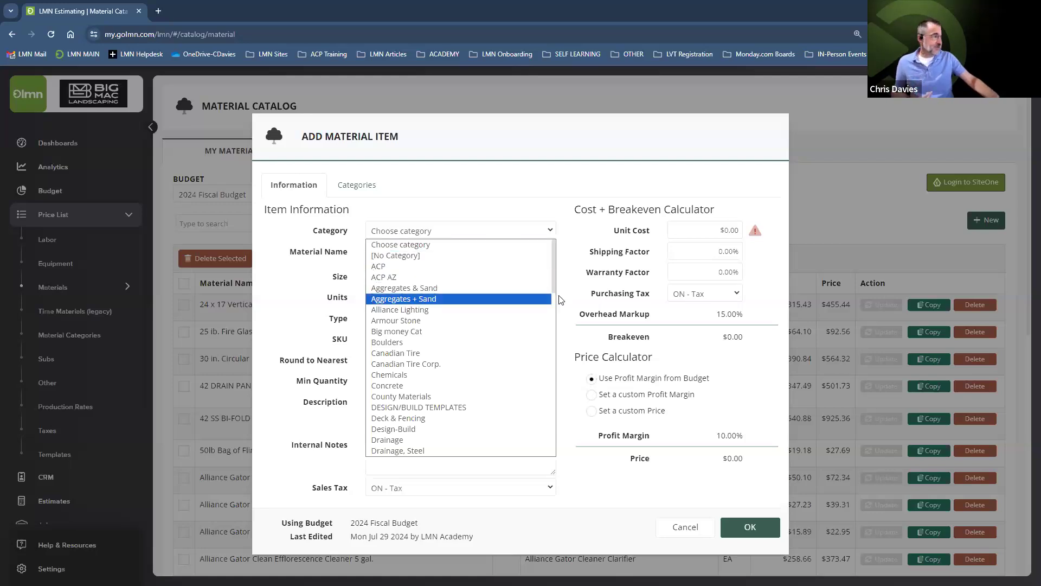
{"action": "left_click", "coordinate": [686, 529]}
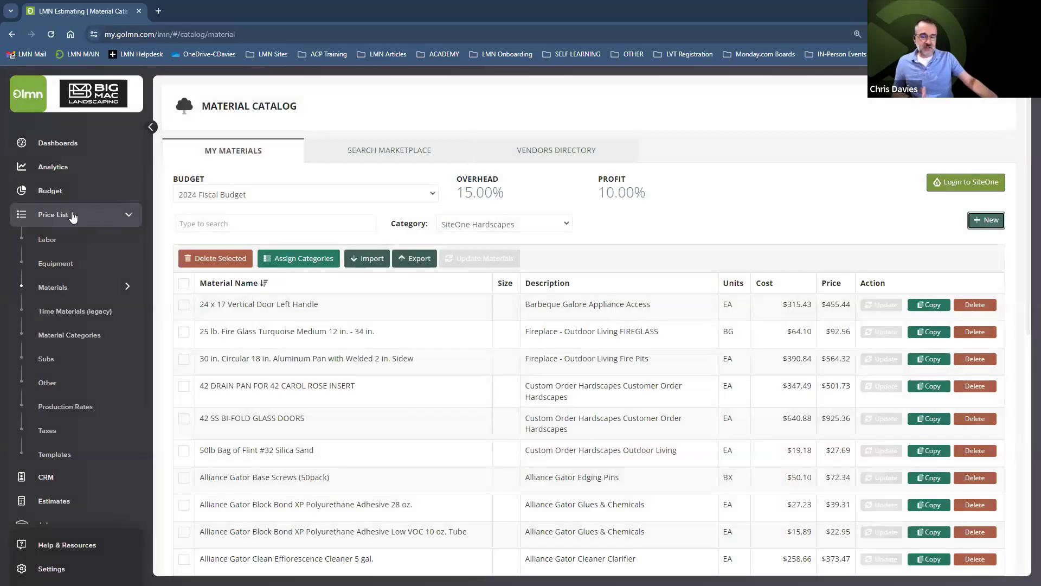
Look through the first two pages of material categories and return to the material catalog
{"action": "left_click", "coordinate": [57, 335]}
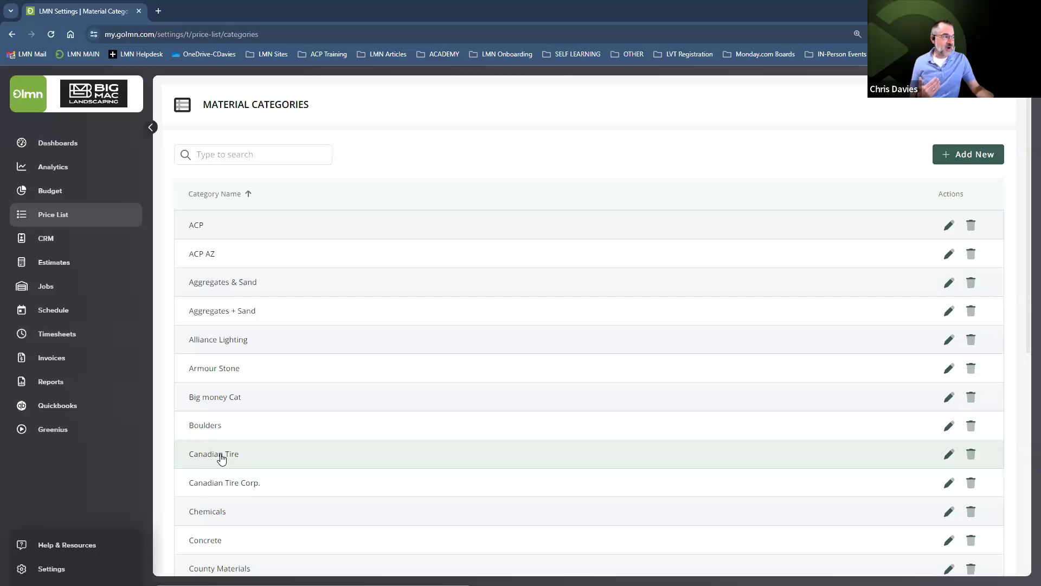
{"action": "scroll", "coordinate": [221, 458], "scroll_direction": "down", "scroll_amount": 7}
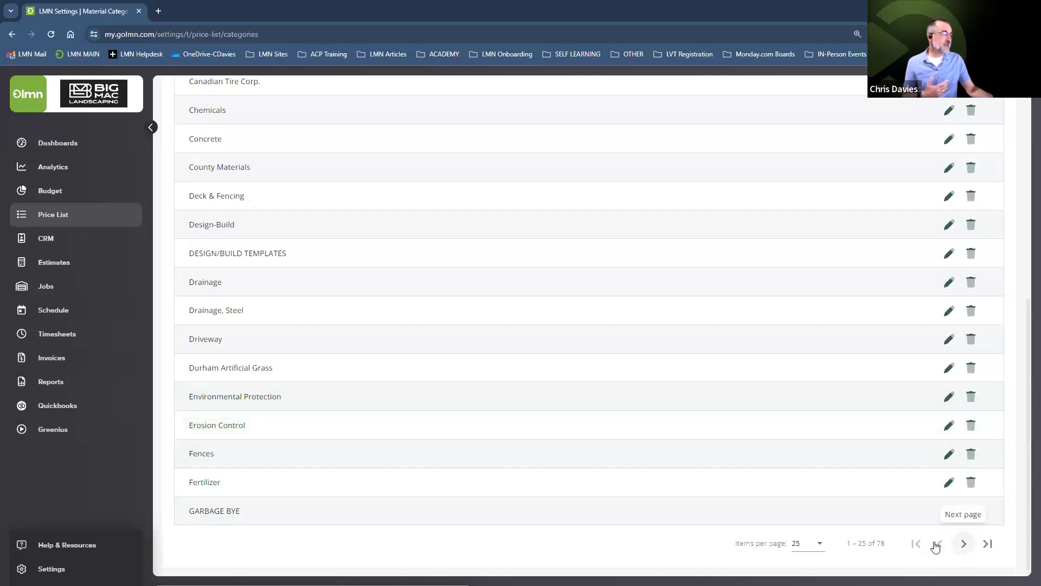
{"action": "left_click", "coordinate": [964, 544]}
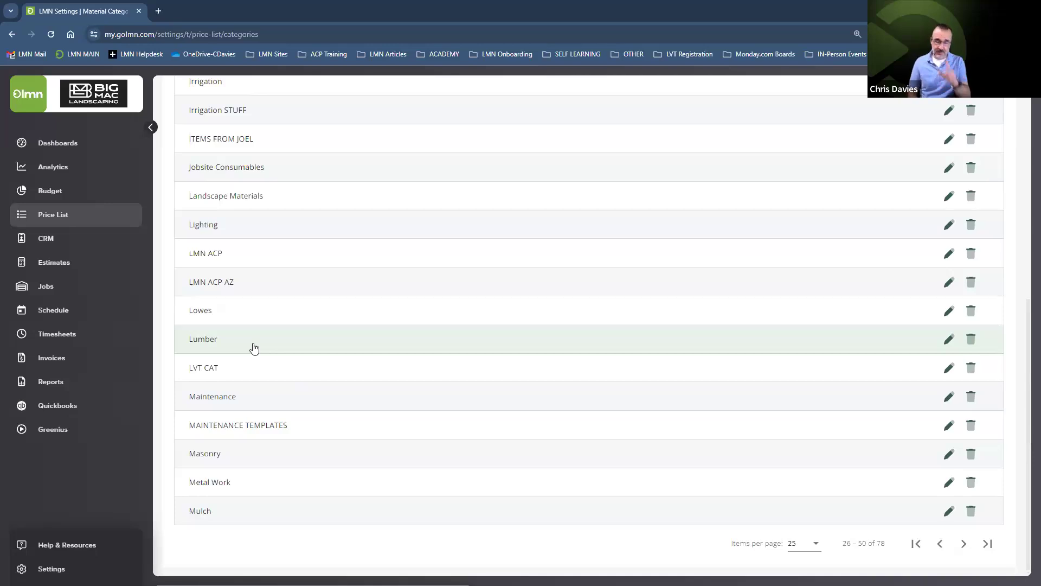
{"action": "left_click", "coordinate": [64, 217]}
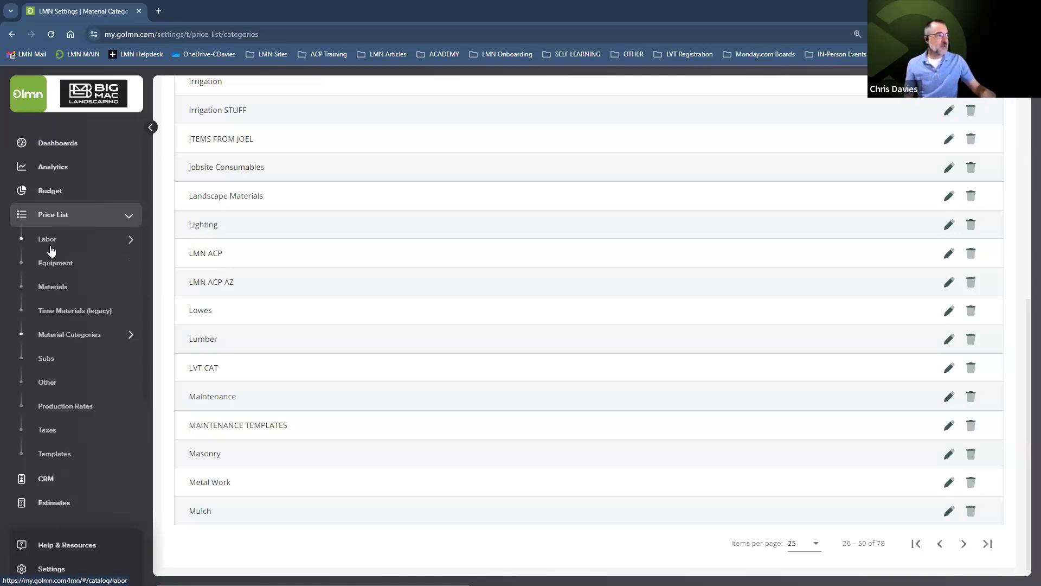
{"action": "left_click", "coordinate": [55, 286]}
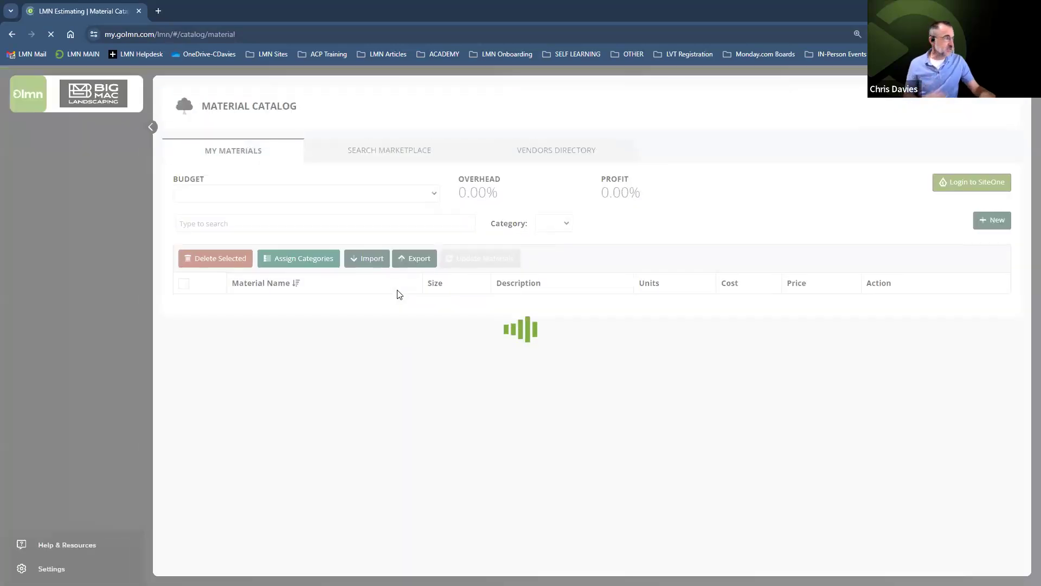
Start a new material item named "Weed & Pest Control" and assign it to the Fertilizer category
{"action": "left_click", "coordinate": [977, 224]}
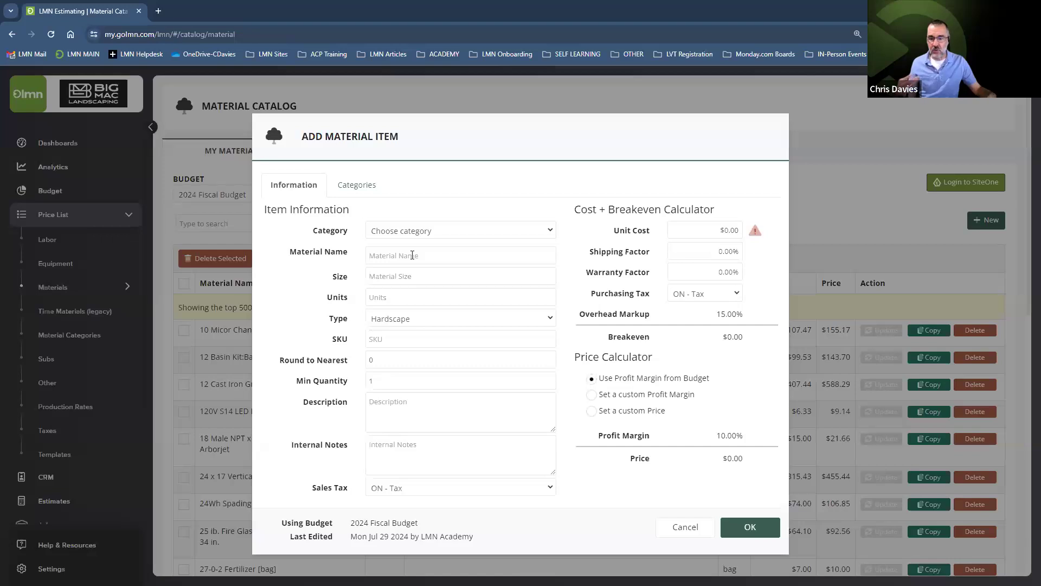
{"action": "left_click", "coordinate": [412, 255]}
{"action": "type", "text": "Weed & Pest Control"}
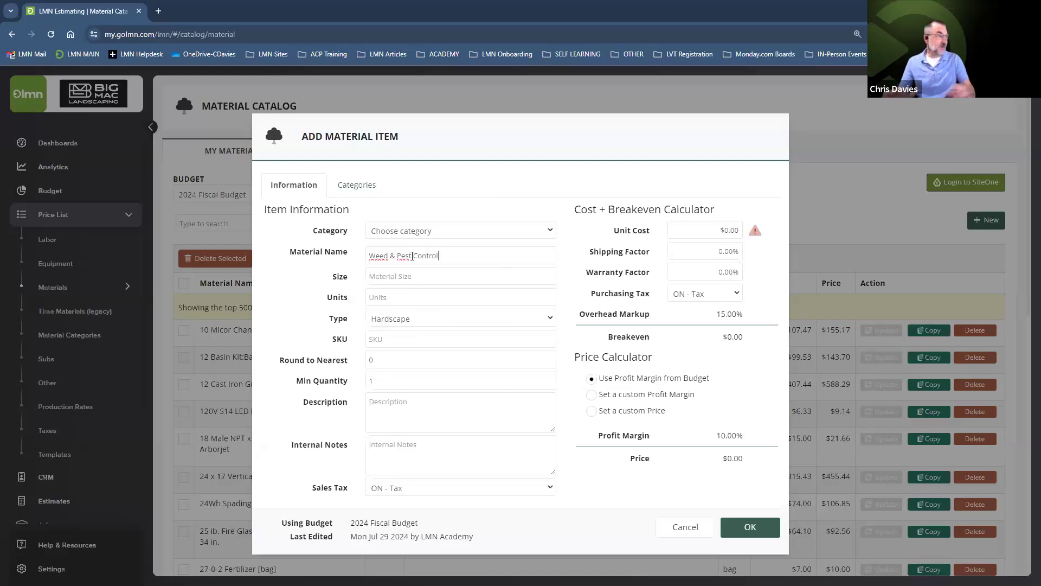
{"action": "left_click", "coordinate": [410, 231]}
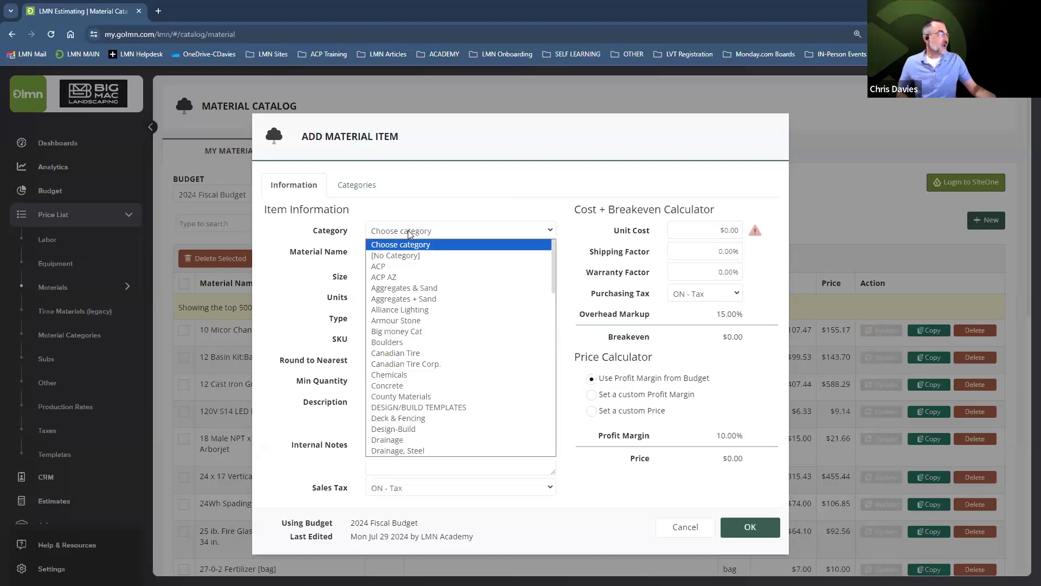
{"action": "scroll", "coordinate": [413, 318], "scroll_direction": "down", "scroll_amount": 5}
{"action": "scroll", "coordinate": [415, 318], "scroll_direction": "up", "scroll_amount": 3}
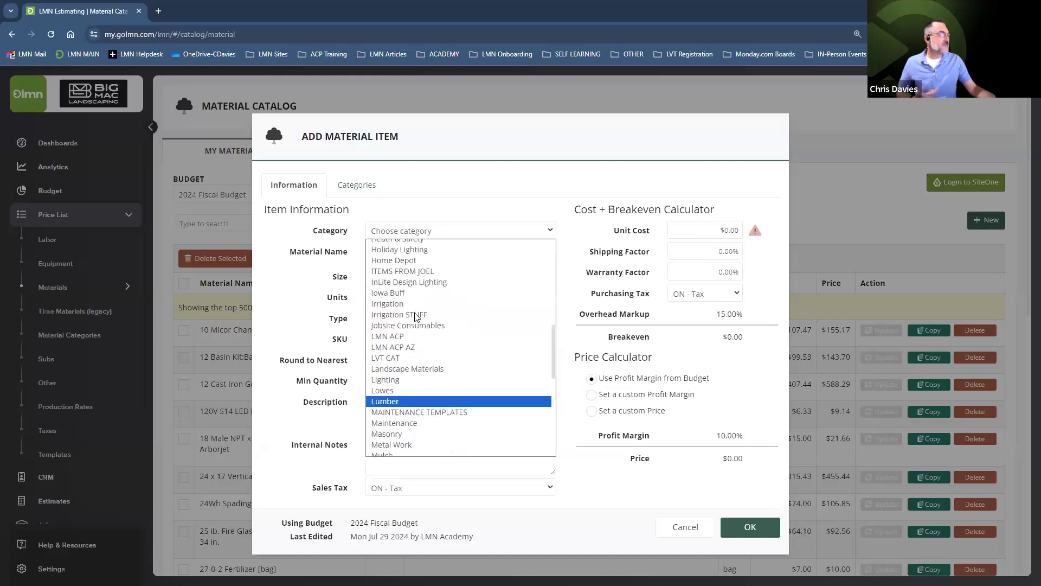
{"action": "scroll", "coordinate": [416, 316], "scroll_direction": "up", "scroll_amount": 5}
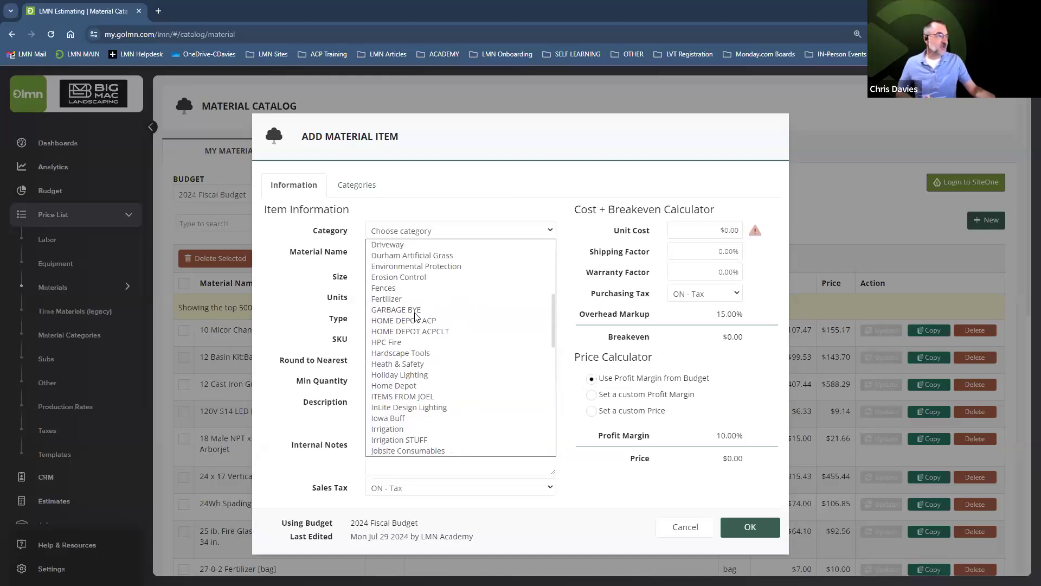
{"action": "left_click", "coordinate": [385, 301]}
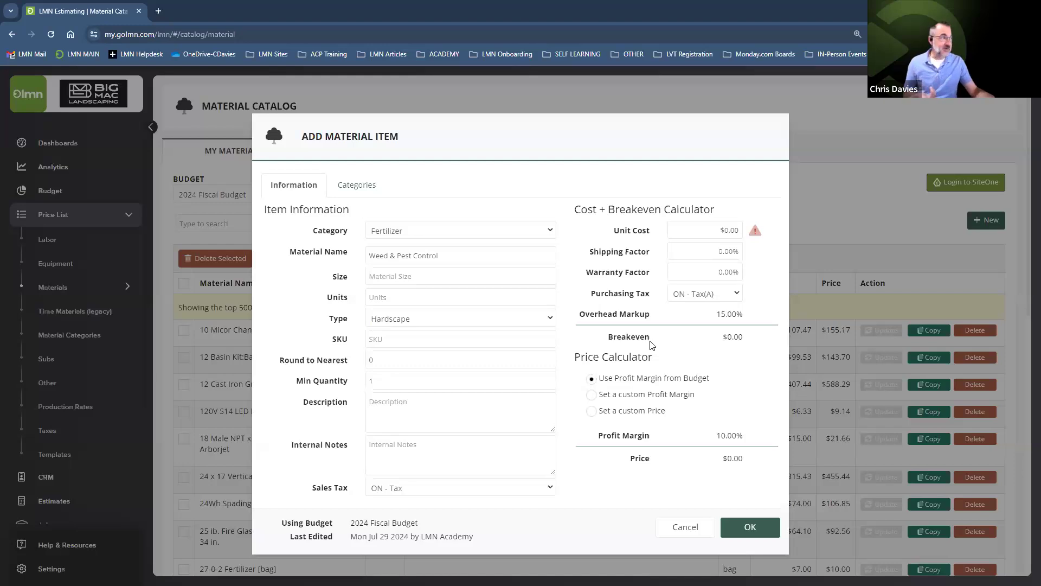
Set the material item's size to 60 Lb, its units to ea and its type to Softscape
{"action": "left_click", "coordinate": [383, 280]}
{"action": "type", "text": "bag"}
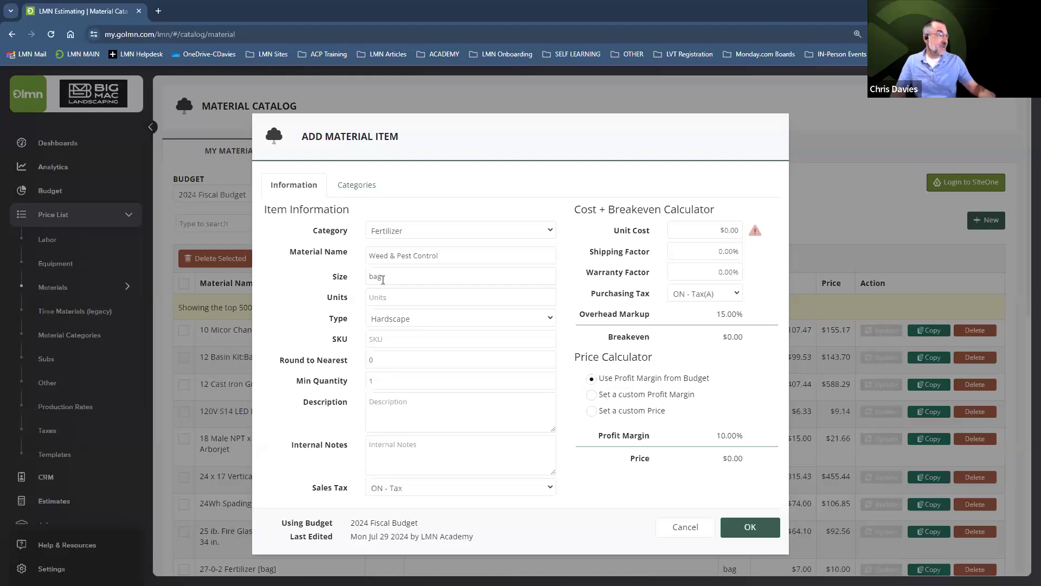
{"action": "left_click_drag", "start_coordinate": [394, 278], "coordinate": [369, 277]}
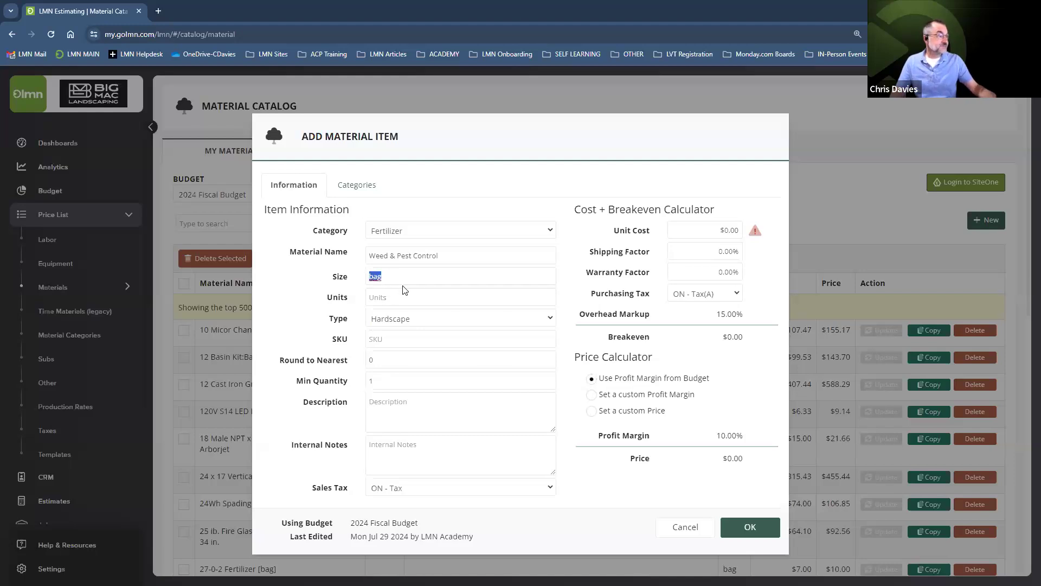
{"action": "type", "text": "60 Lb"}
{"action": "left_click", "coordinate": [401, 297]}
{"action": "type", "text": "ea"}
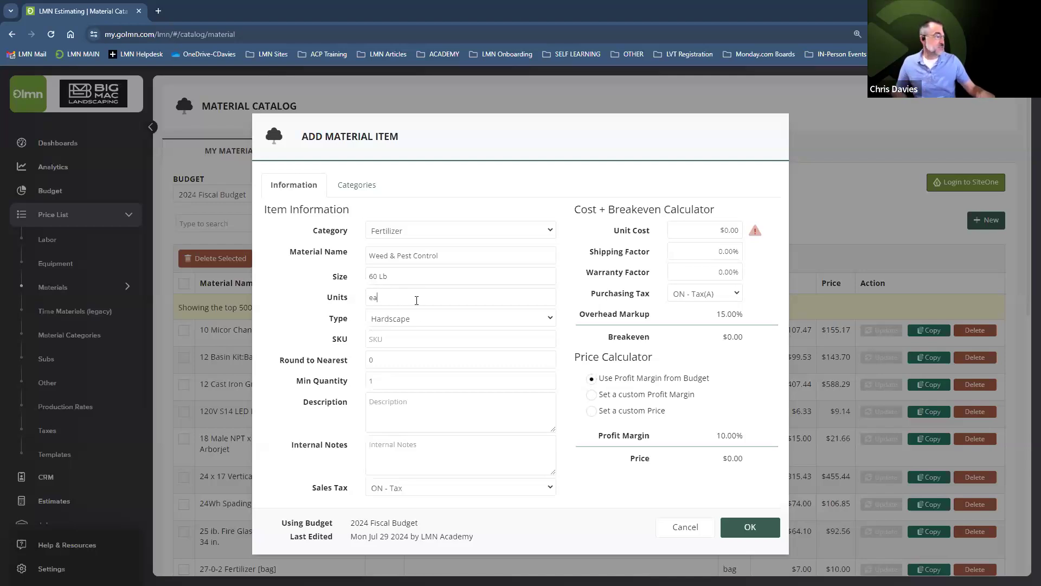
{"action": "left_click", "coordinate": [395, 320]}
{"action": "left_click", "coordinate": [382, 339]}
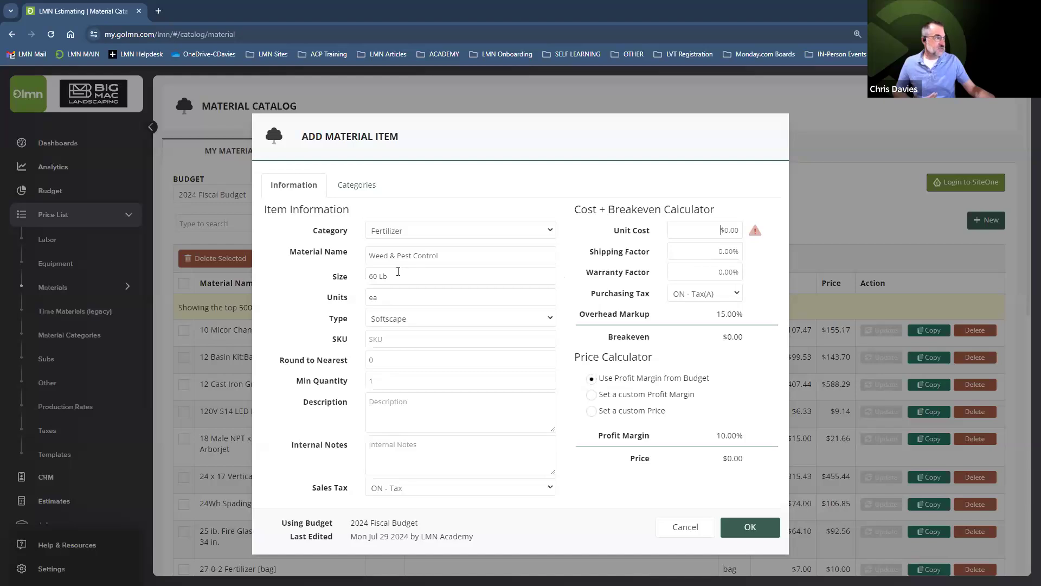
Set the material item's unit cost to $49.99 and its purchasing tax to HST, and check the breakeven
{"action": "double_click", "coordinate": [726, 230]}
{"action": "left_click_drag", "start_coordinate": [761, 237], "coordinate": [759, 241]}
{"action": "type", "text": "49.99"}
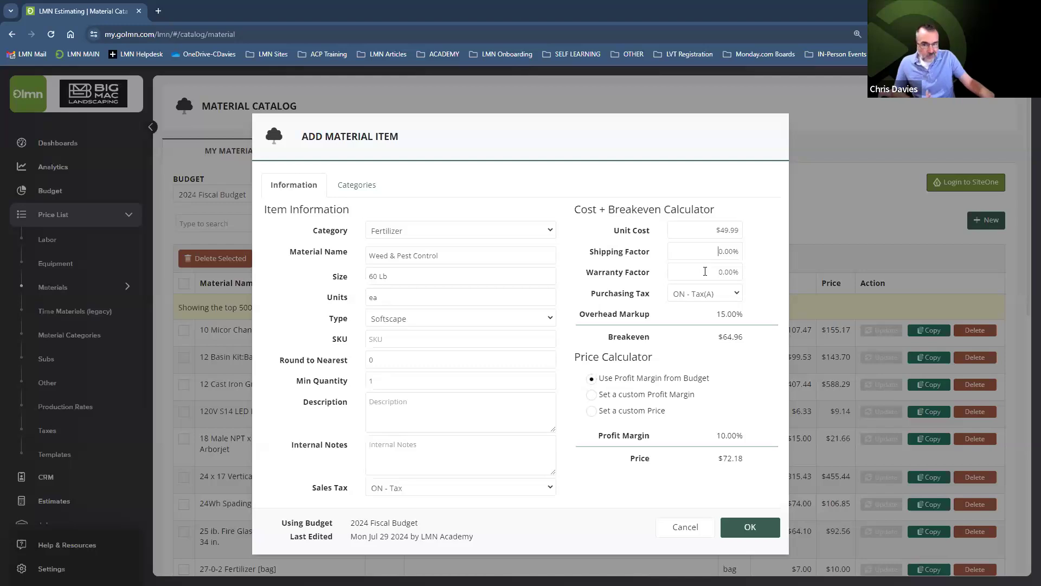
{"action": "left_click", "coordinate": [712, 298]}
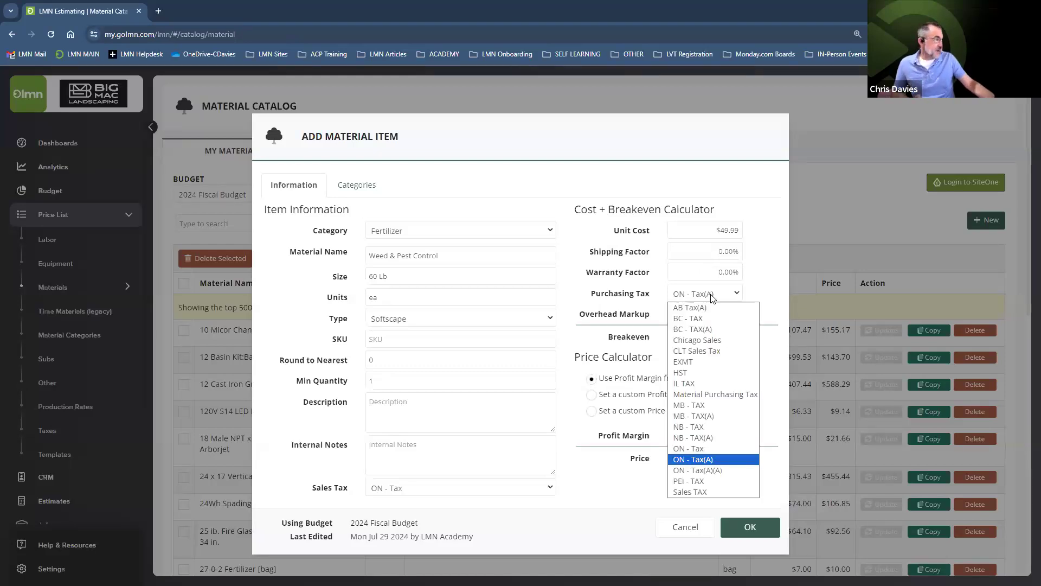
{"action": "left_click", "coordinate": [684, 373]}
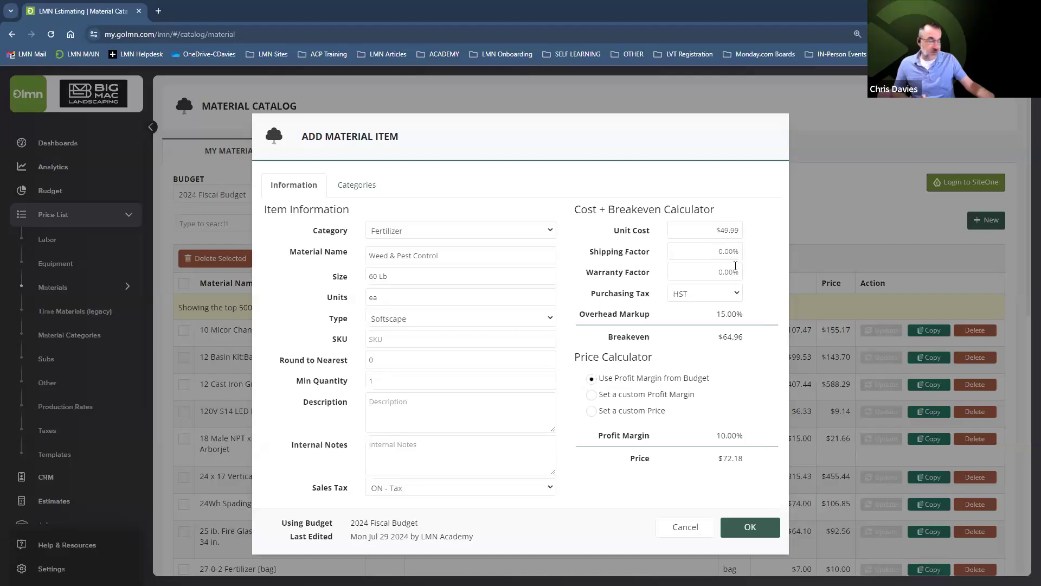
{"action": "left_click_drag", "start_coordinate": [721, 338], "coordinate": [753, 341]}
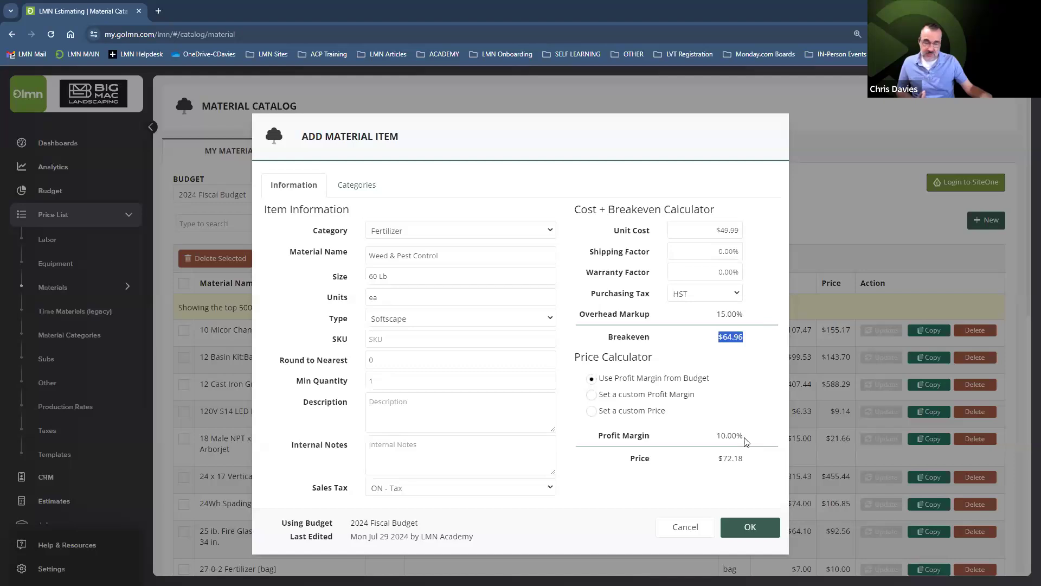
Try a custom profit margin of 20% and a custom price of $85.00, and cancel the new material item
{"action": "left_click", "coordinate": [669, 400]}
{"action": "double_click", "coordinate": [729, 434]}
{"action": "type", "text": "20"}
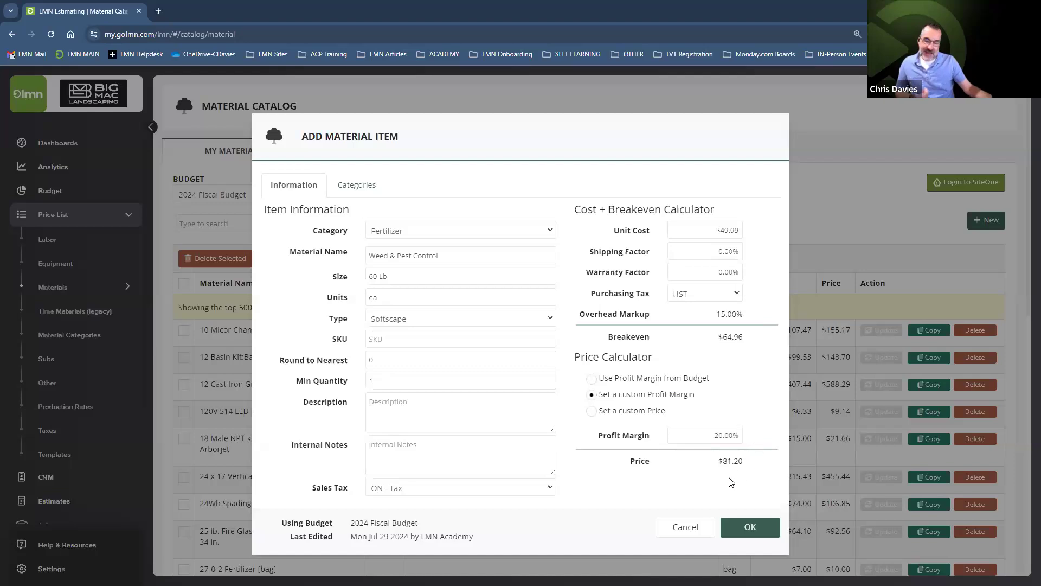
{"action": "left_click", "coordinate": [606, 411]}
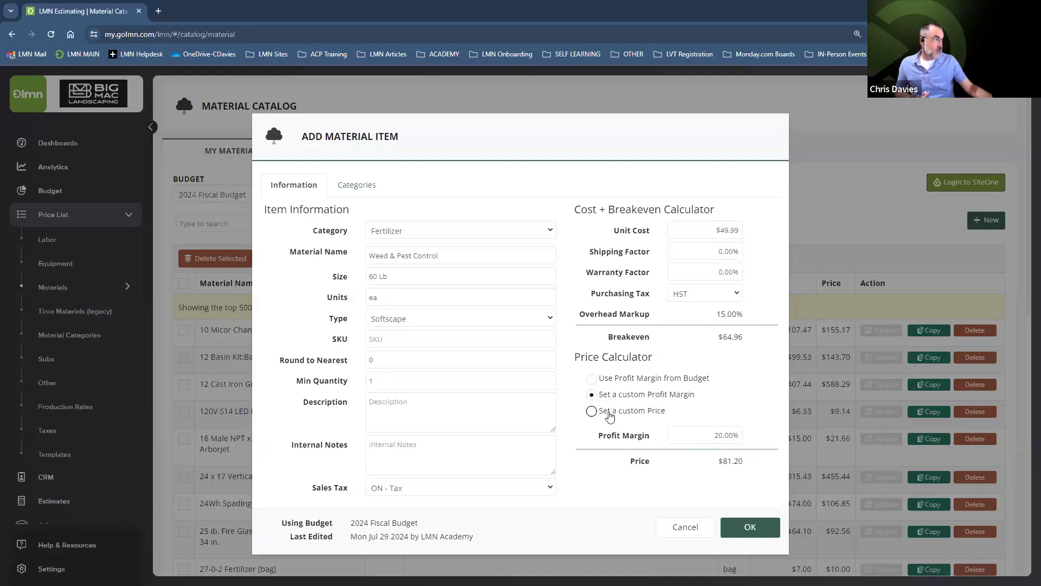
{"action": "left_click", "coordinate": [705, 458]}
{"action": "type", "text": "85.00"}
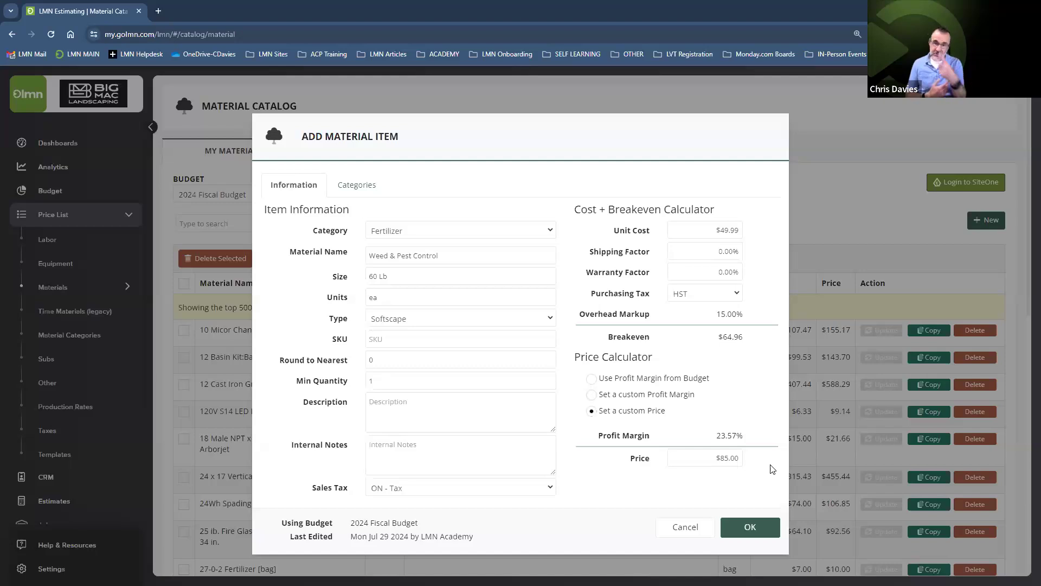
{"action": "left_click", "coordinate": [689, 526]}
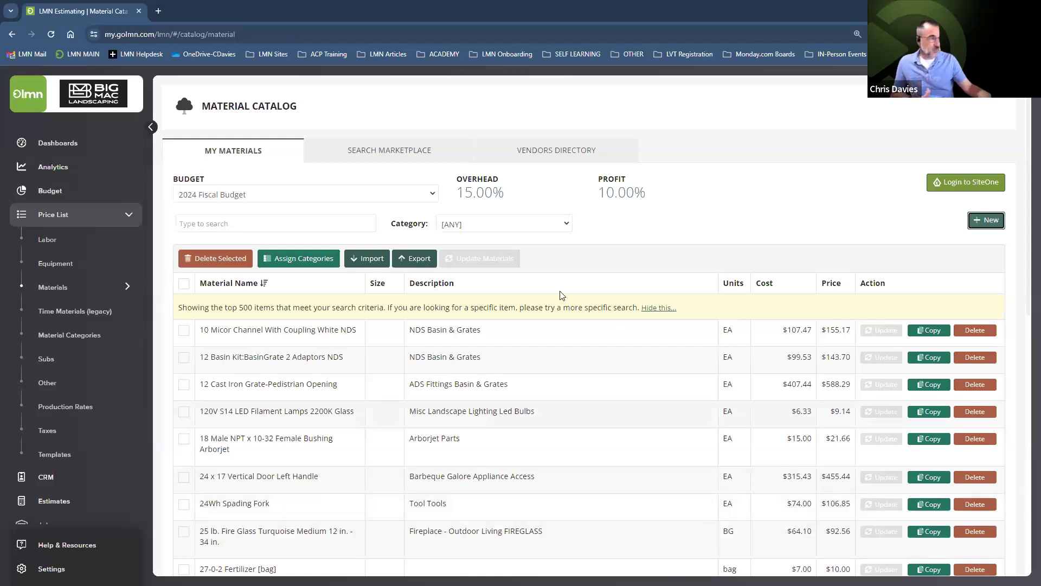
Download the sample file for importing material items and open it in Excel
{"action": "left_click", "coordinate": [377, 261]}
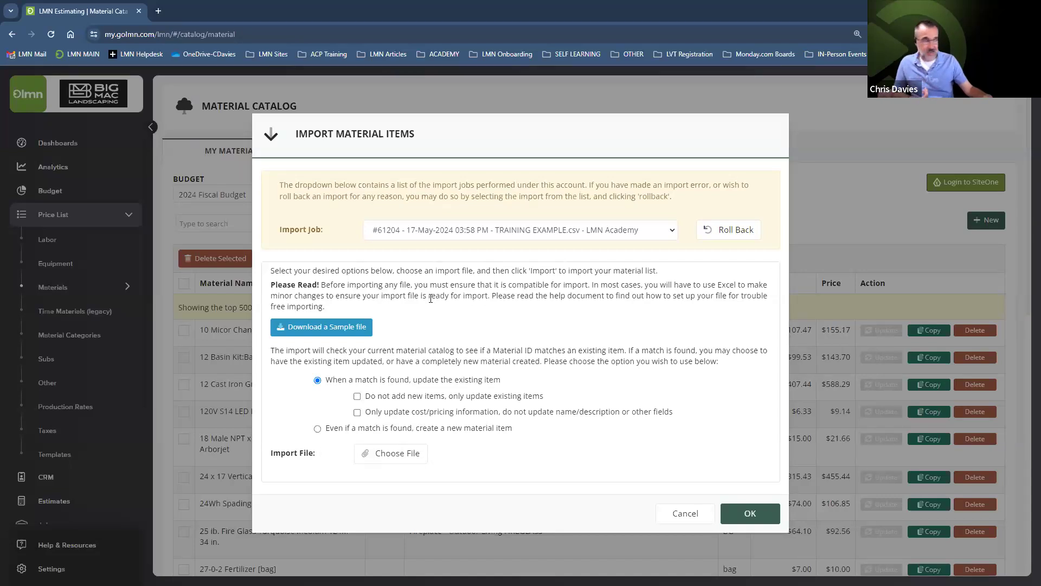
{"action": "left_click", "coordinate": [328, 324]}
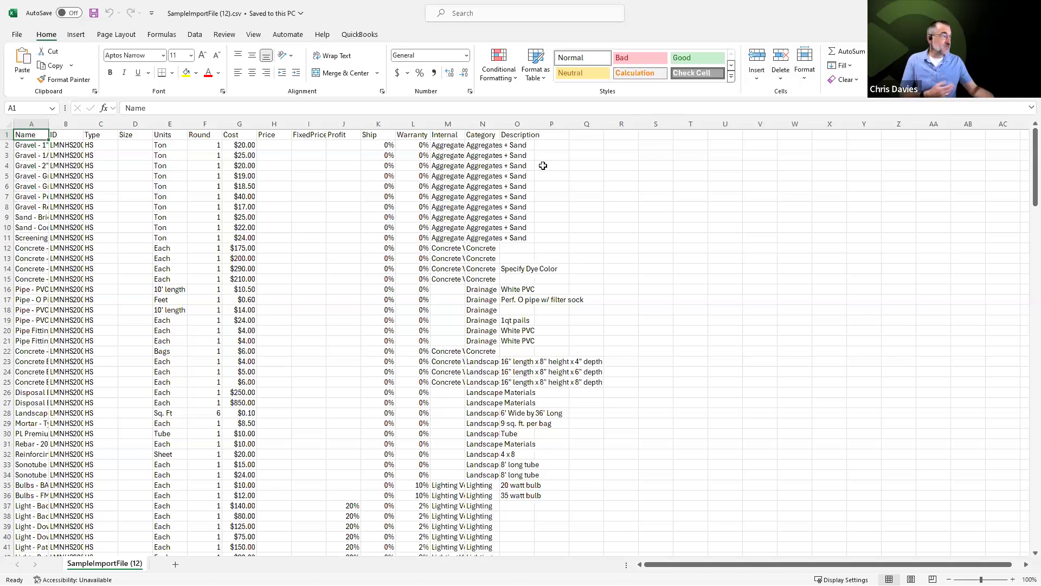
Look at the Save As options for the sample CSV file in Excel, return to LMN and cancel the material import
{"action": "left_click", "coordinate": [17, 35]}
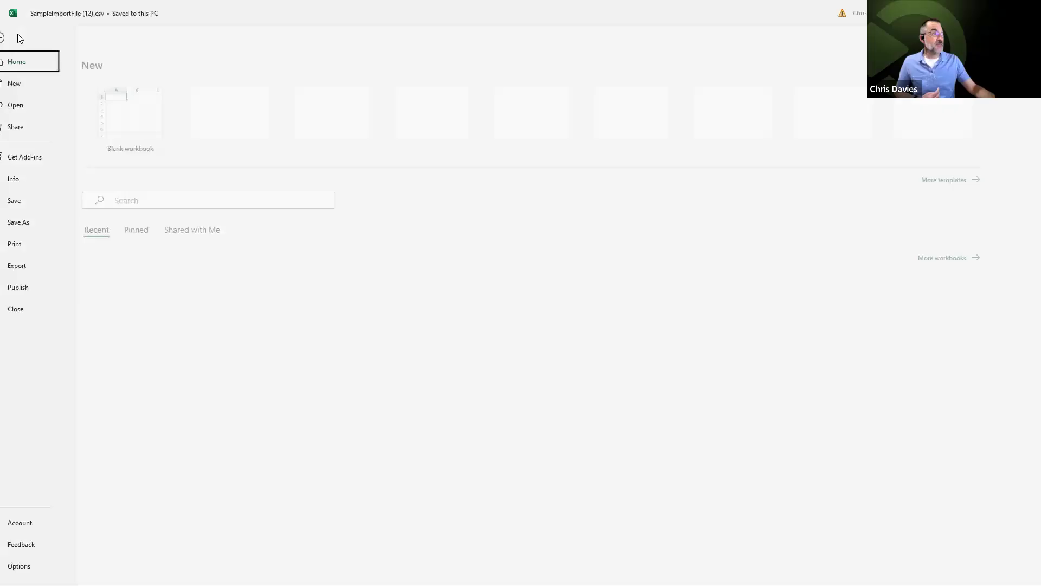
{"action": "left_click", "coordinate": [28, 227]}
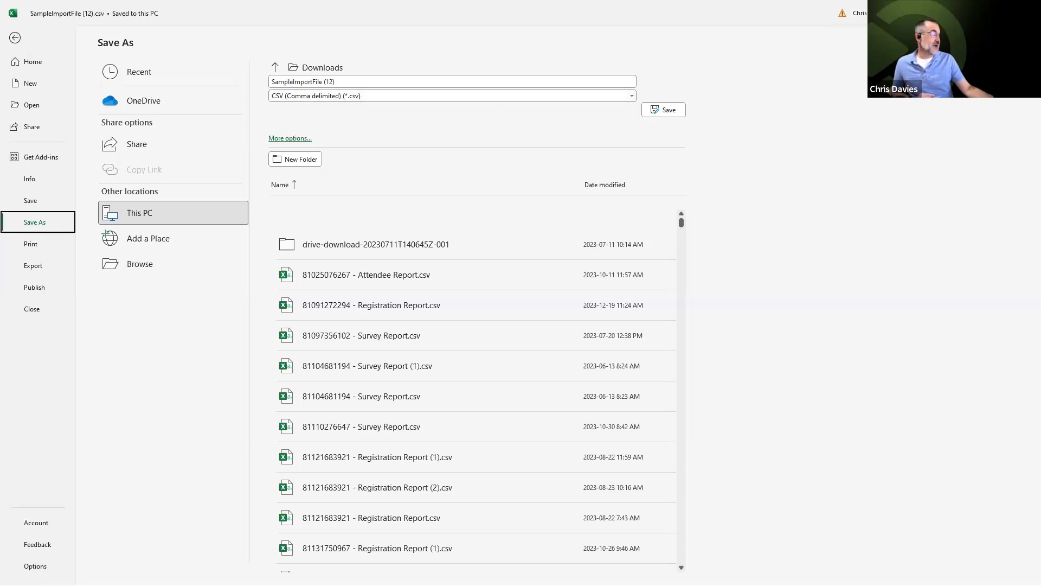
{"action": "key", "text": "Escape"}
{"action": "key", "text": "alt+Tab"}
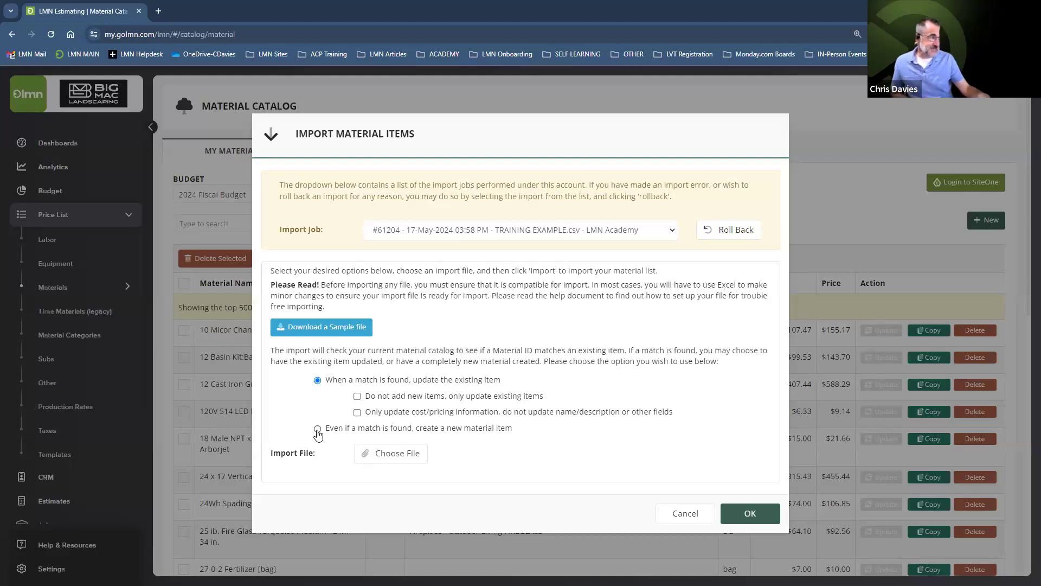
{"action": "left_click", "coordinate": [685, 514]}
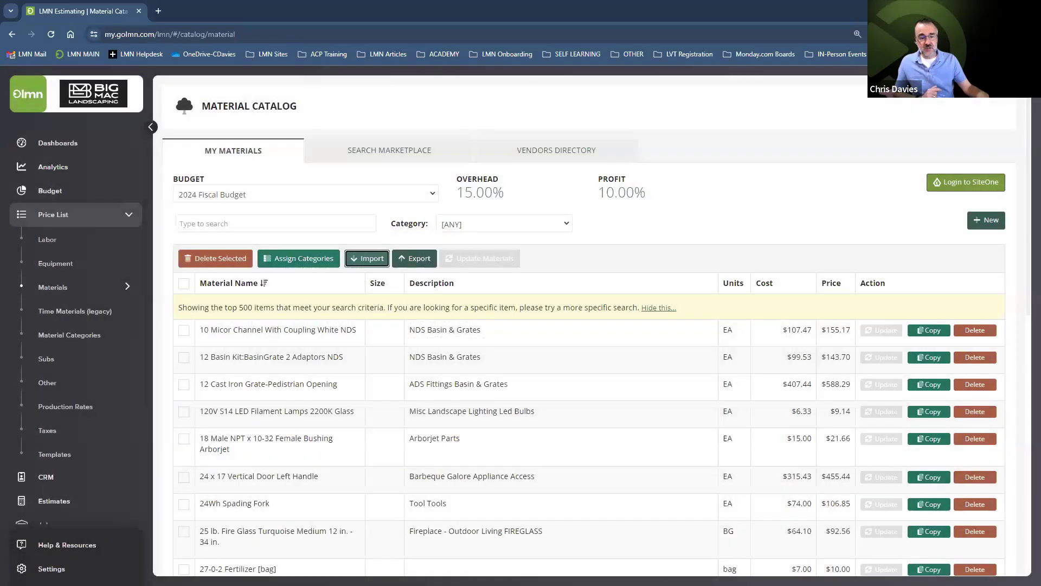
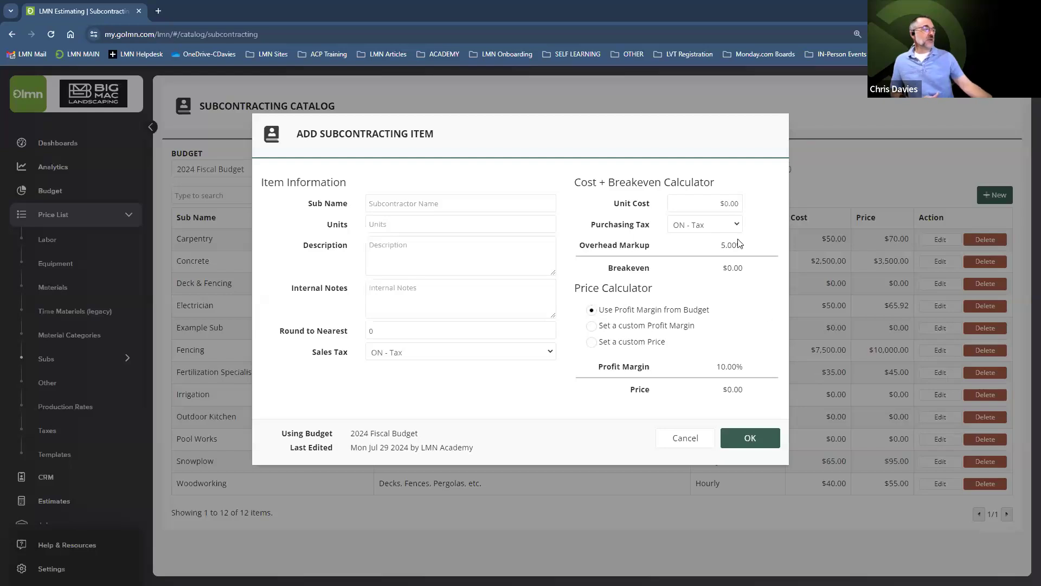
Name the new subcontracting item "Deck & Fencing" and set its units to Flat Rate
{"action": "left_click", "coordinate": [390, 204]}
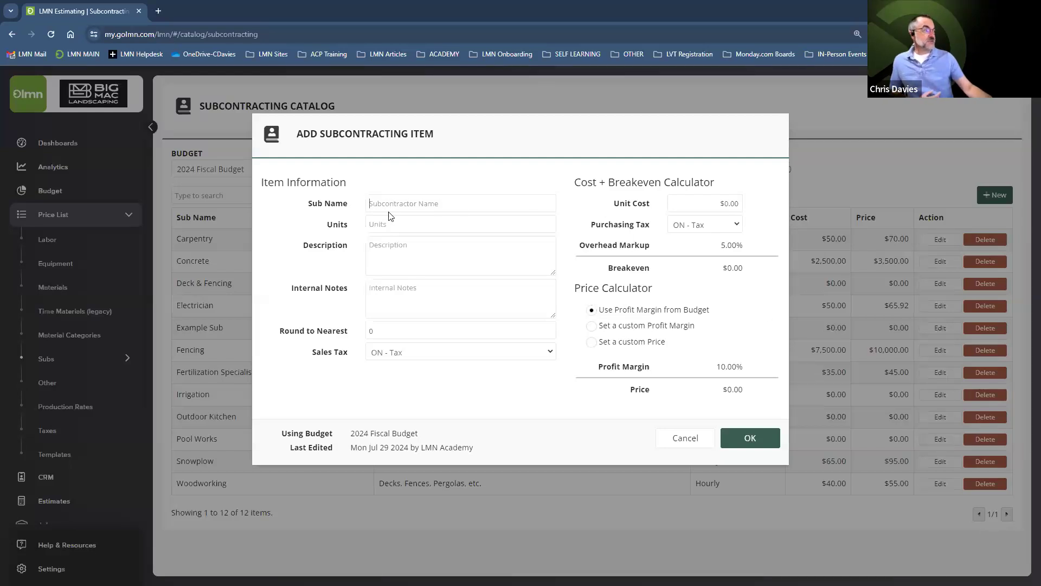
{"action": "type", "text": "Dec"}
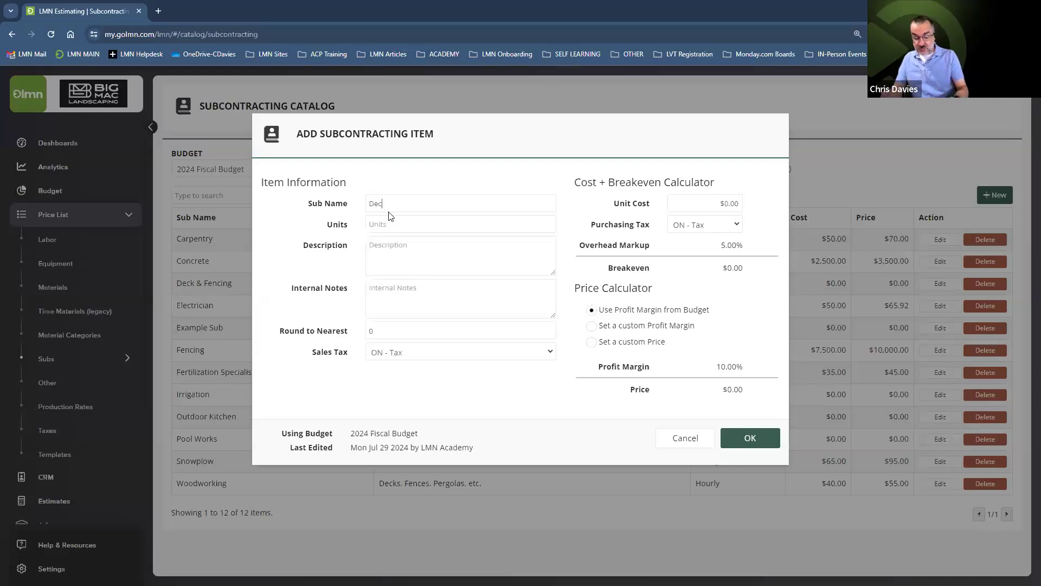
{"action": "type", "text": "k & Feencing"}
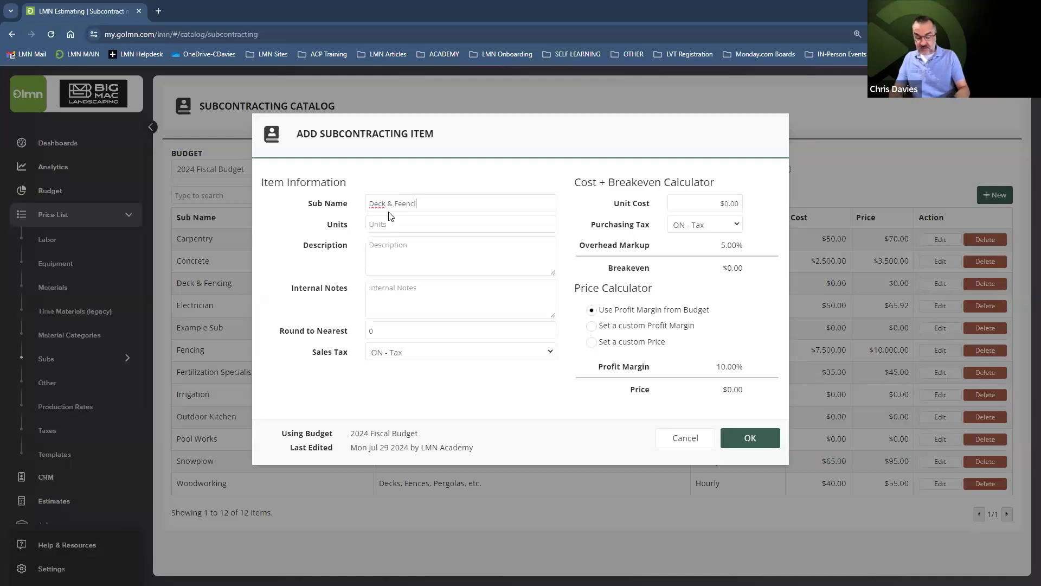
{"action": "left_click", "coordinate": [410, 205]}
{"action": "key", "text": "BackSpace"}
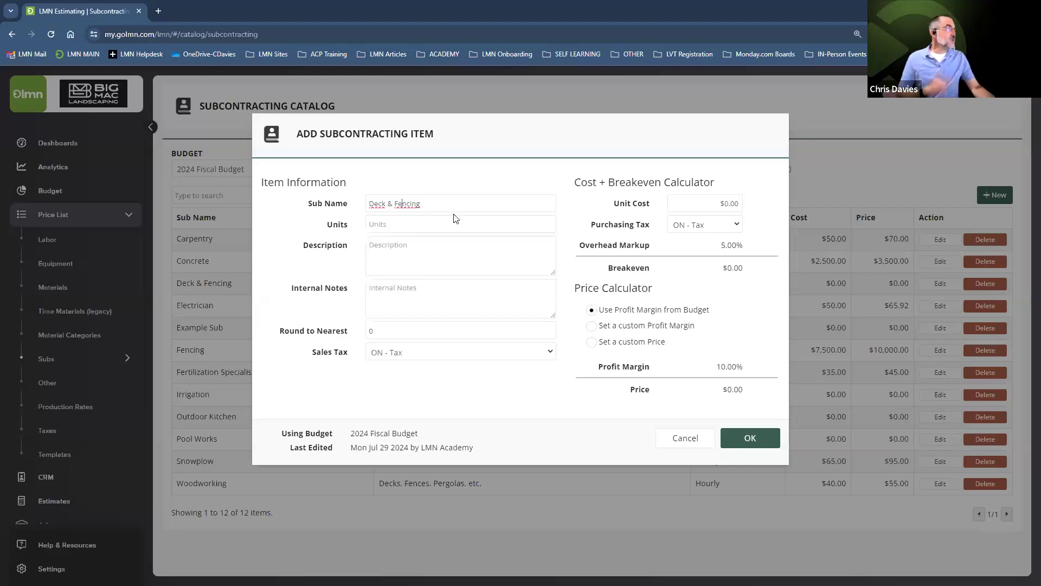
{"action": "left_click", "coordinate": [402, 228]}
{"action": "type", "text": "Flat Rate"}
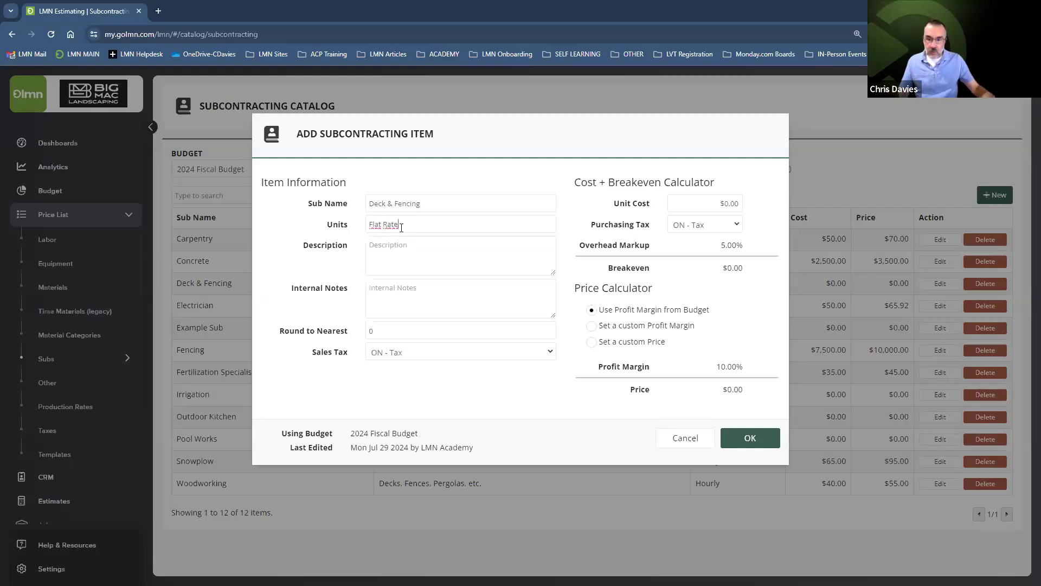
{"action": "left_click_drag", "start_coordinate": [421, 226], "coordinate": [337, 229]}
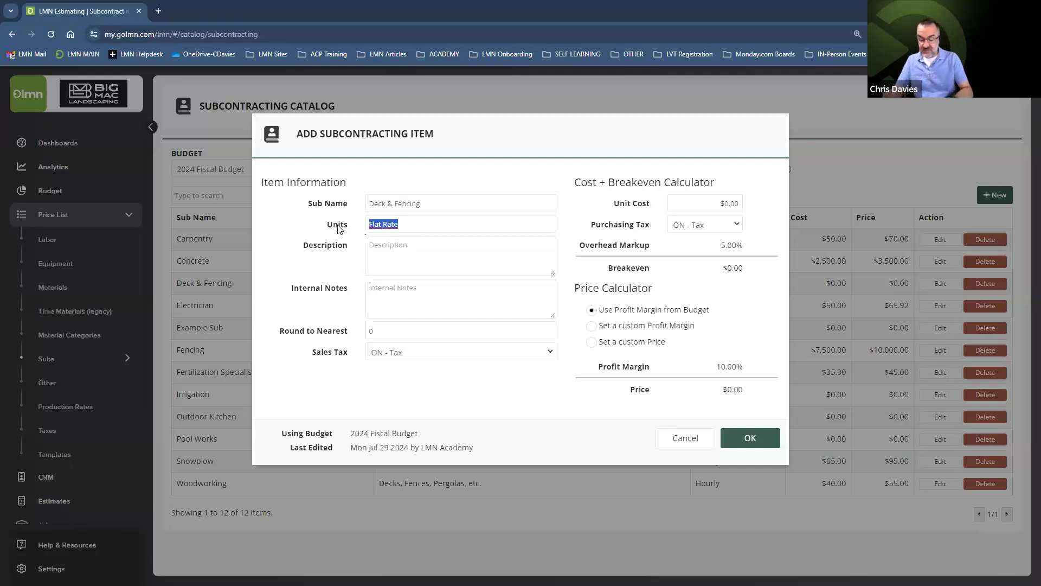
{"action": "key", "text": "BackSpace"}
{"action": "type", "text": "Flat Rate"}
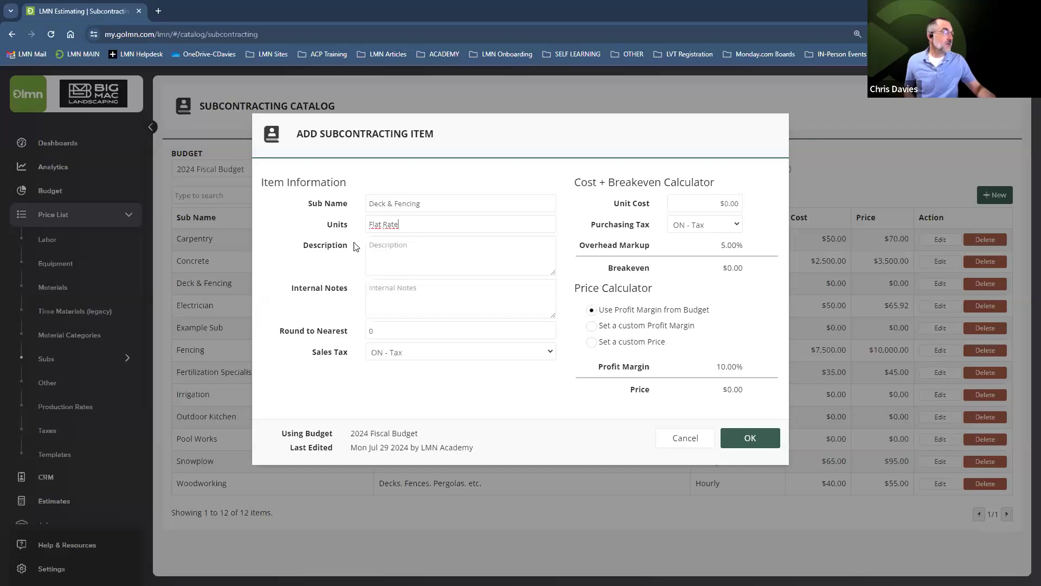
Enter the subcontractor's company name and phone number as internal notes, and cancel the new subcontracting item
{"action": "left_click", "coordinate": [355, 266]}
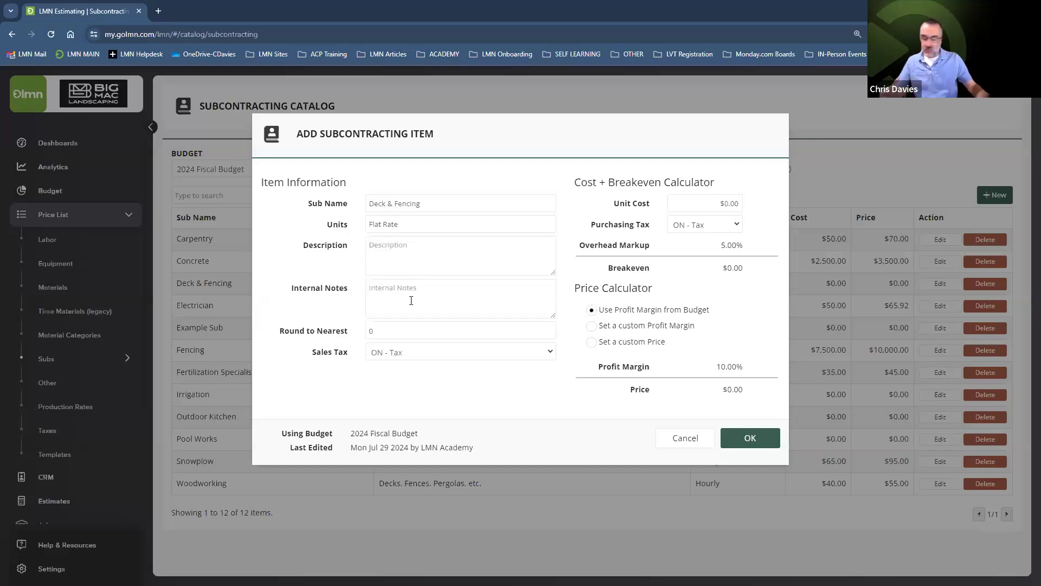
{"action": "type", "text": "Dabies D"}
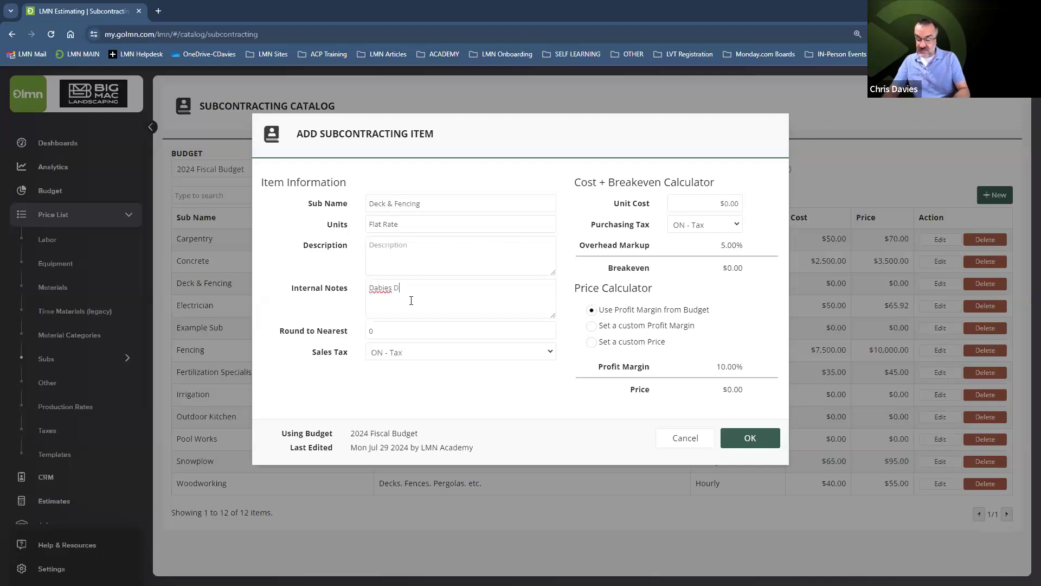
{"action": "type", "text": "eck & Fen"}
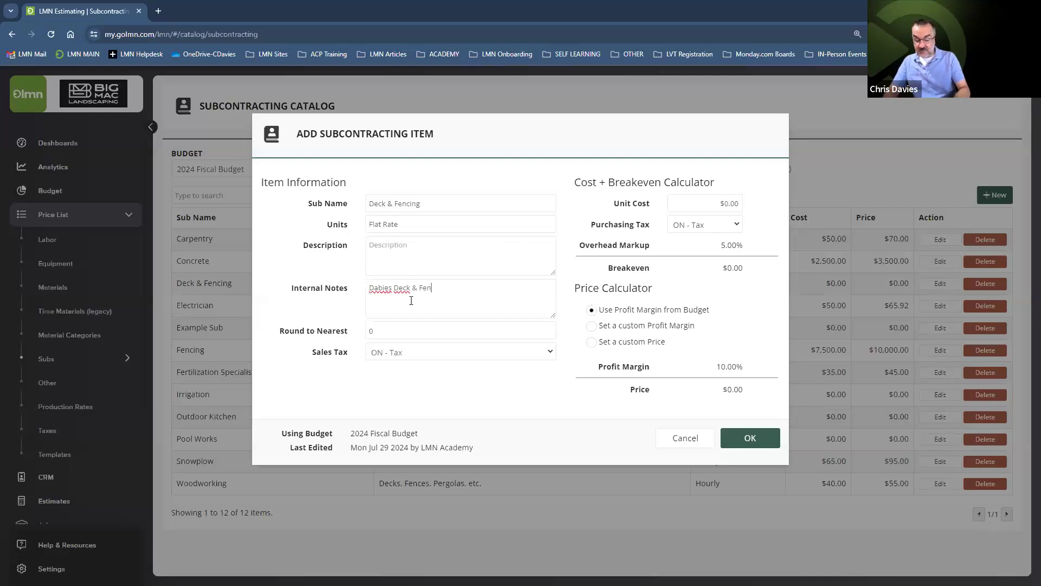
{"action": "type", "text": "cing"}
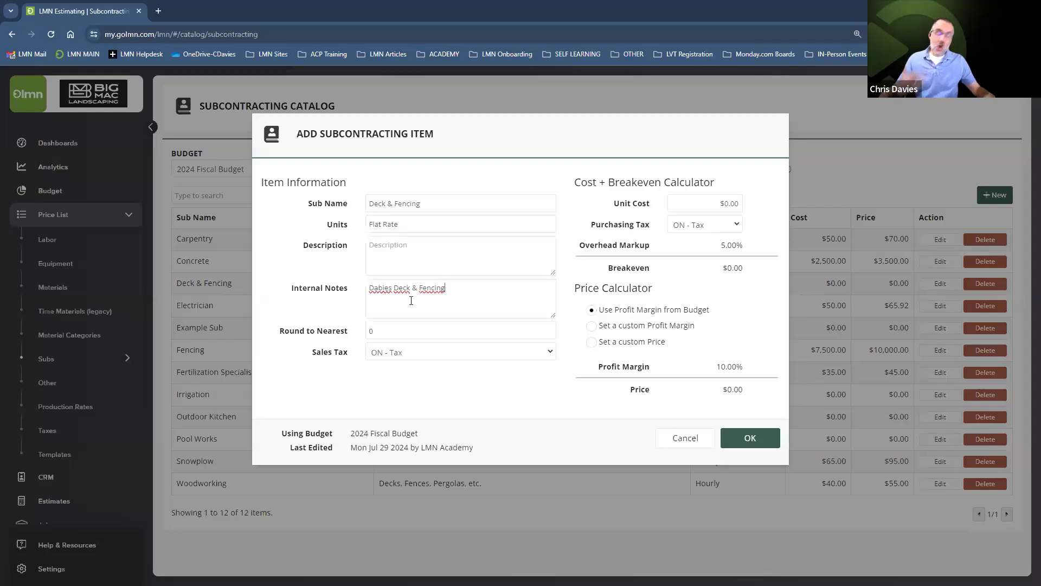
{"action": "type", "text": " 905"}
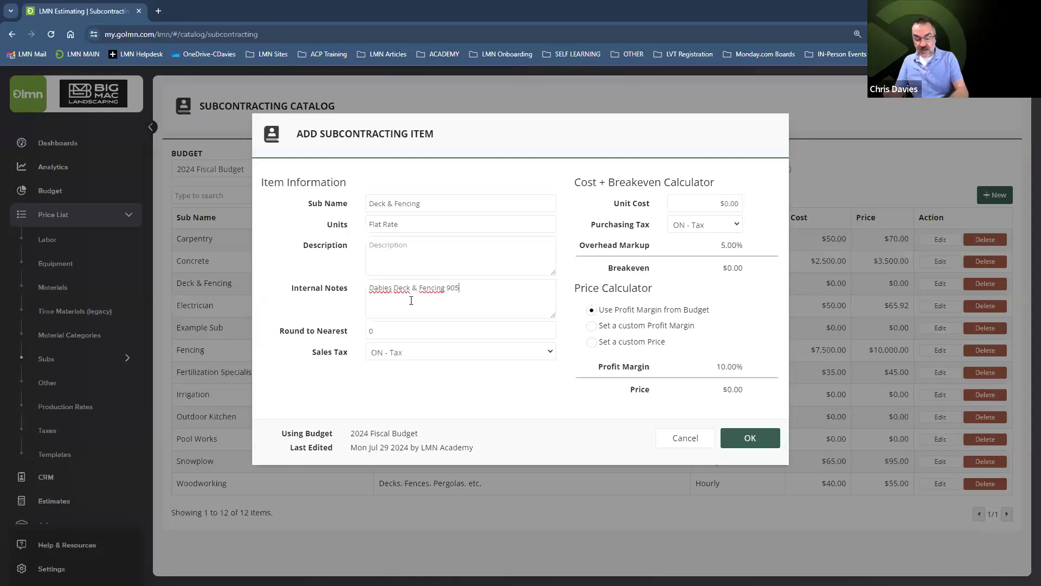
{"action": "type", "text": "-555-2244"}
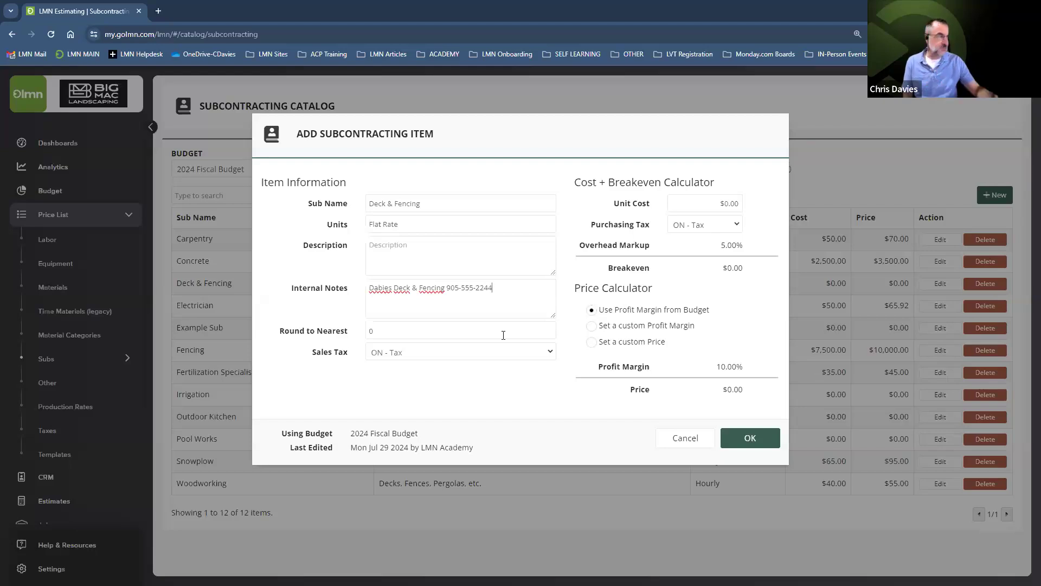
{"action": "left_click", "coordinate": [717, 204]}
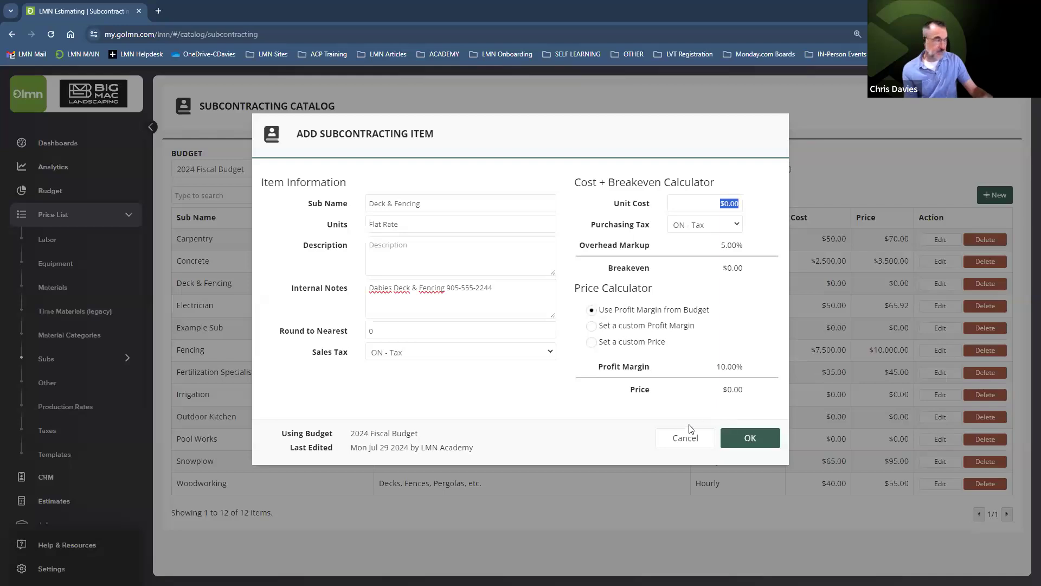
{"action": "left_click", "coordinate": [682, 440]}
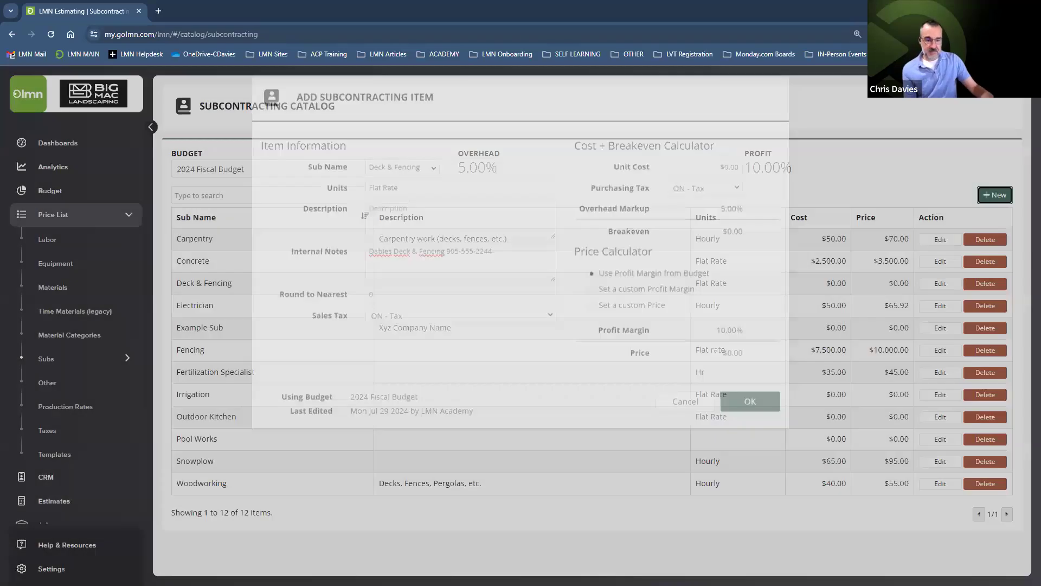